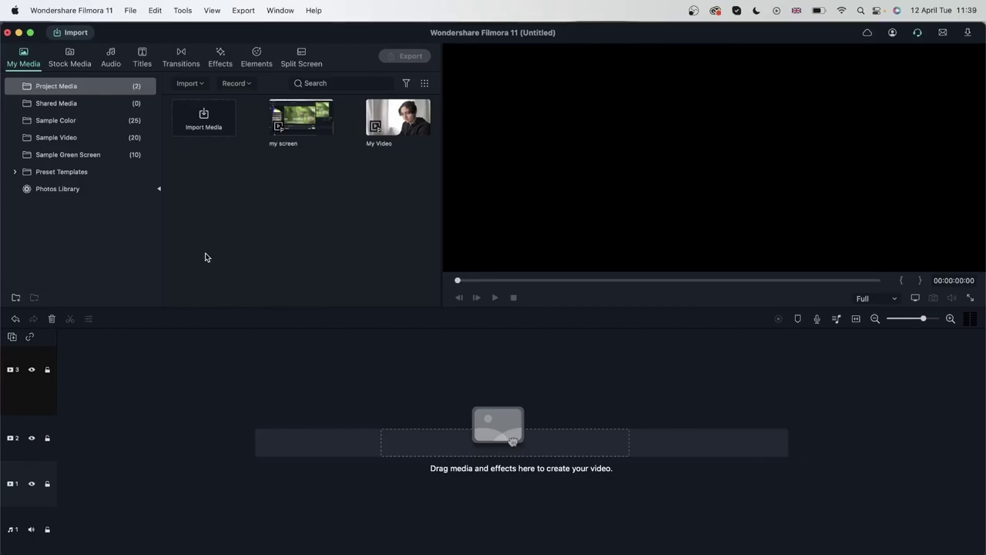
- Put 'my screen' on track 1, preview it, then stack 'My Video' on track 2 above it
mouse_move(316, 123)
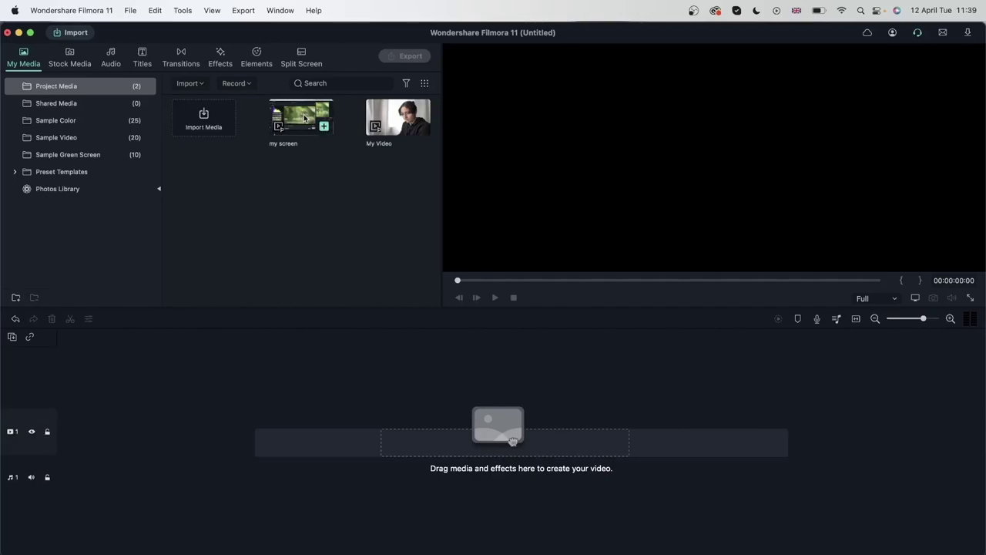
left_click_drag(304, 117, 60, 428)
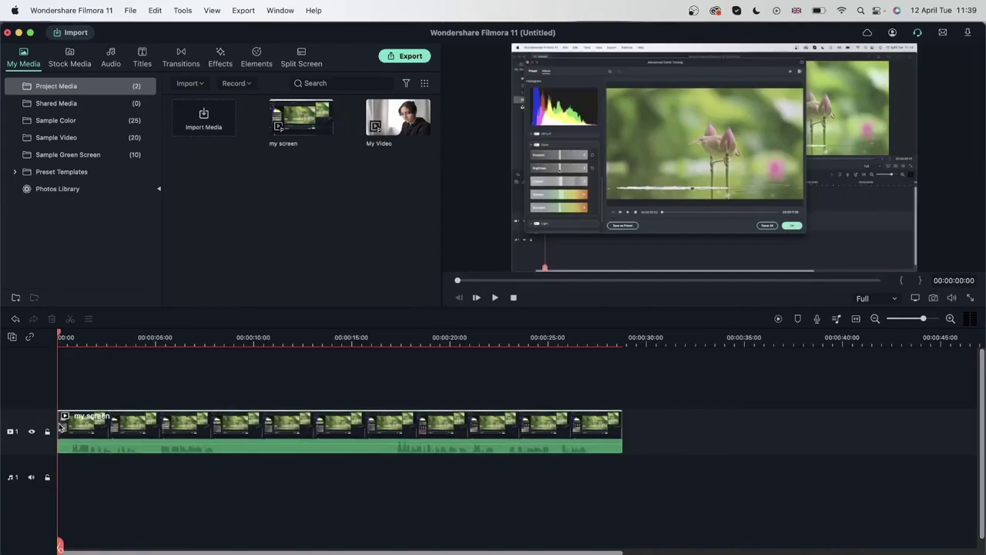
left_click(66, 337)
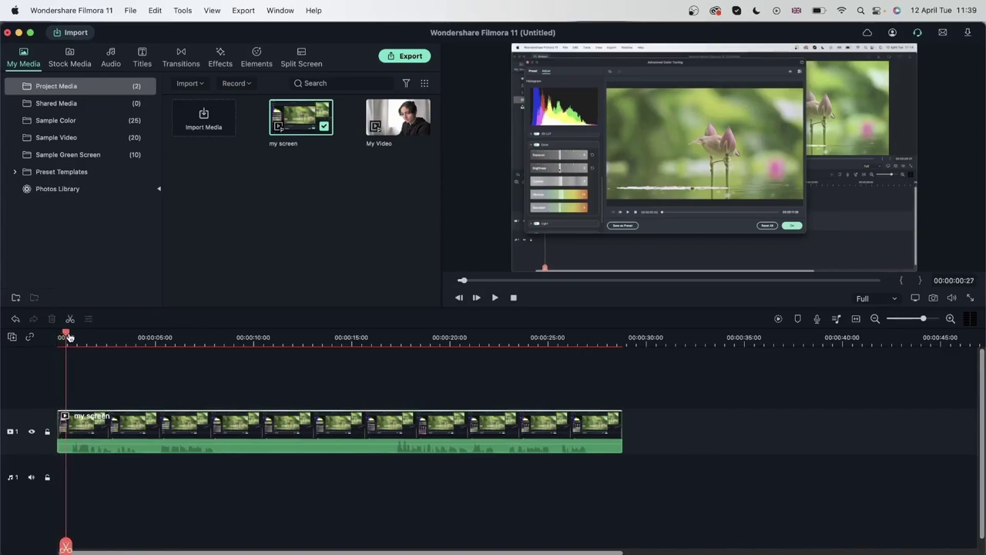
key("space")
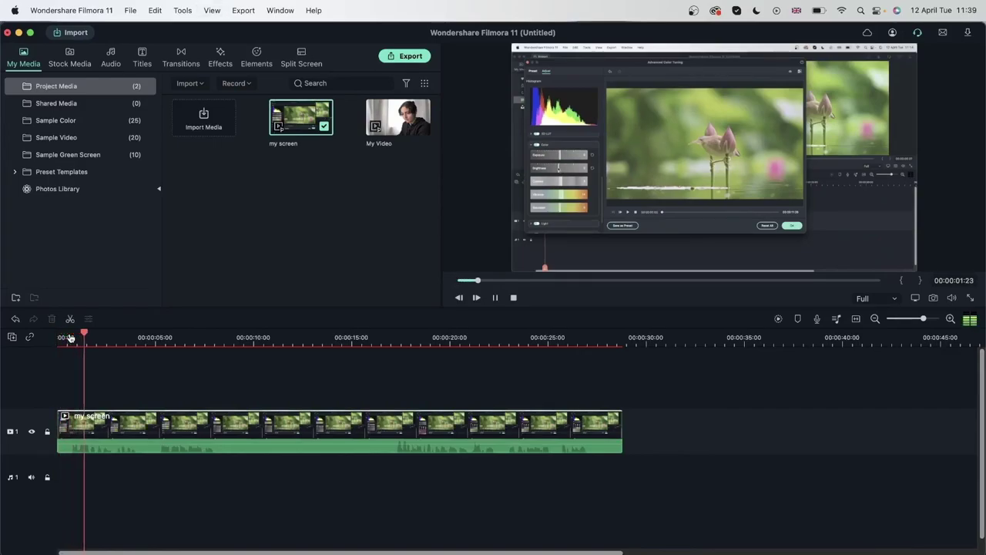
key("space")
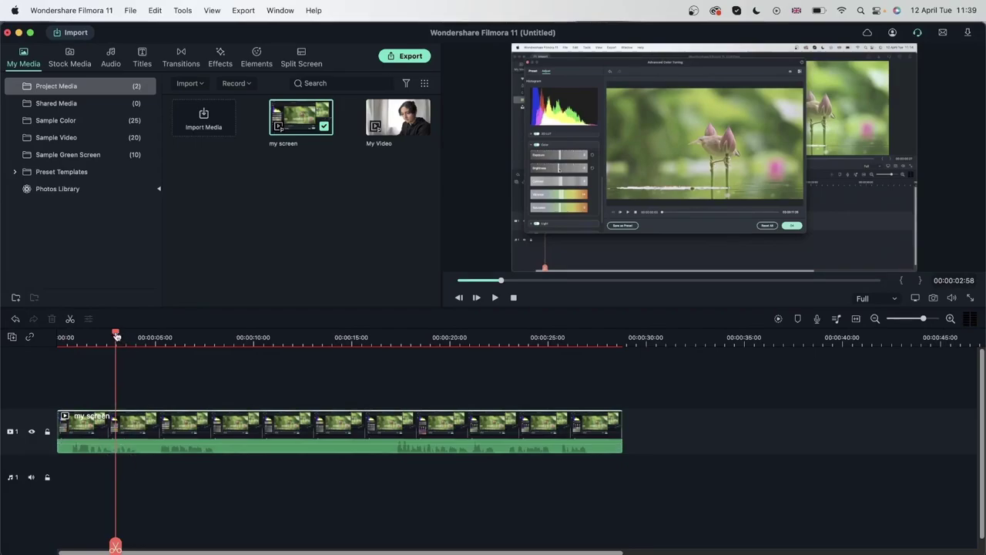
left_click_drag(115, 336, 57, 431)
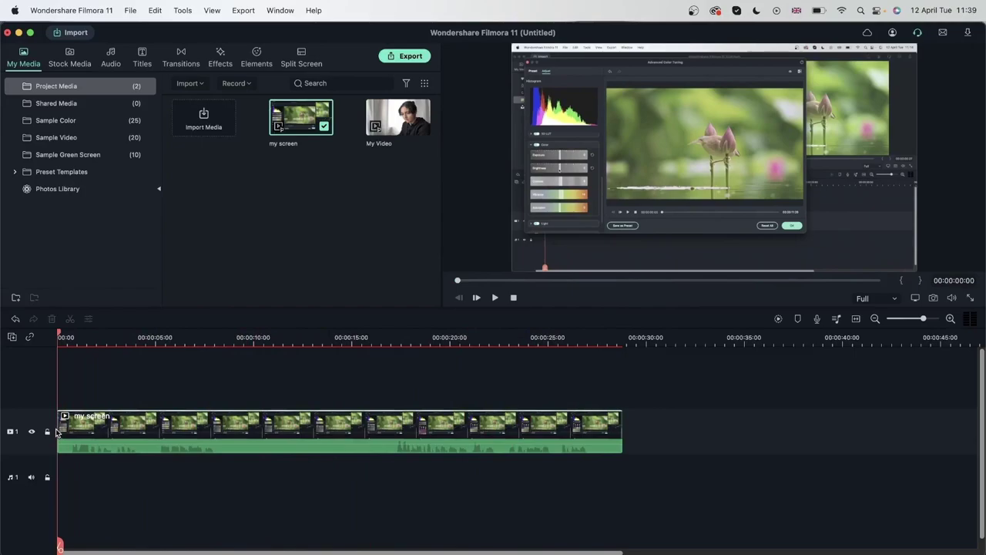
left_click_drag(398, 119, 59, 378)
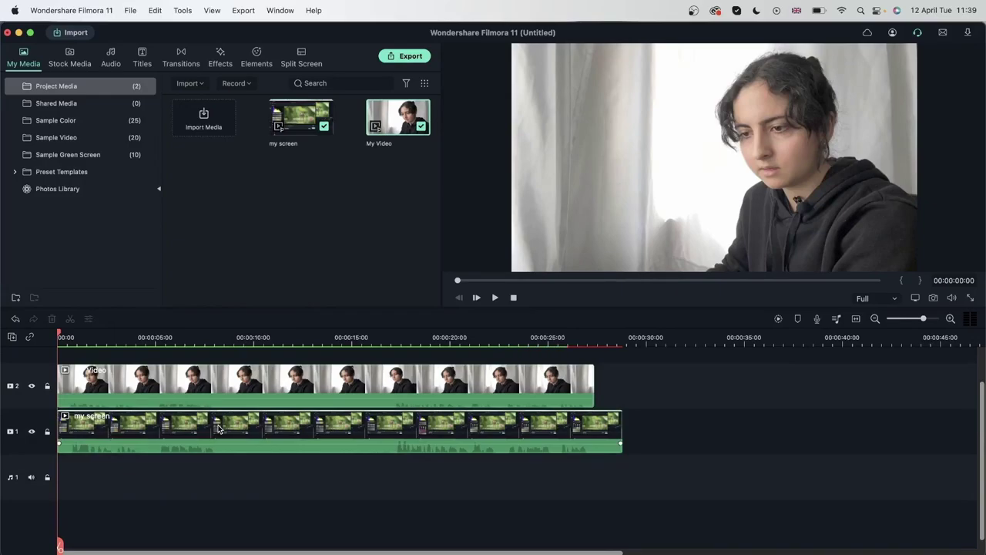
left_click(218, 428)
left_click_drag(117, 339, 352, 378)
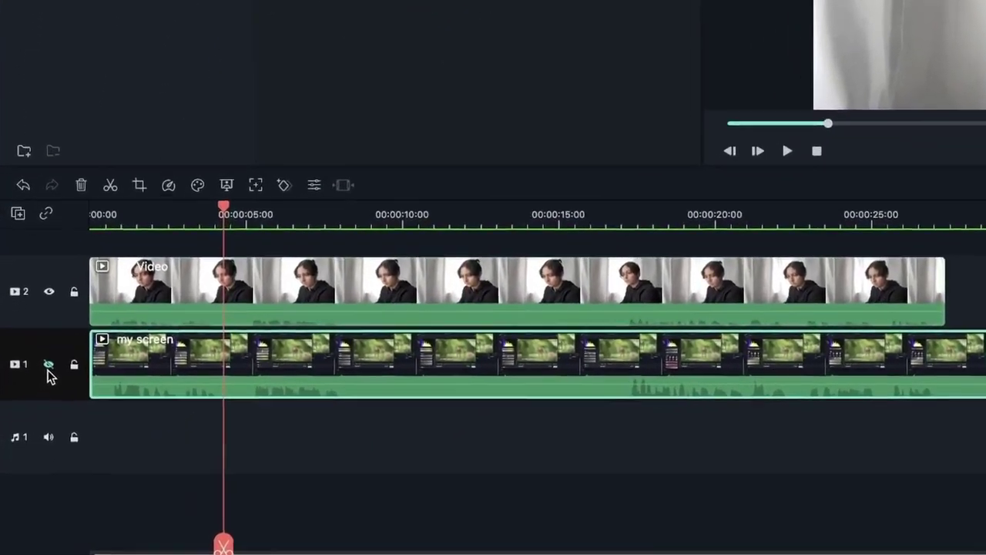
left_click(32, 431)
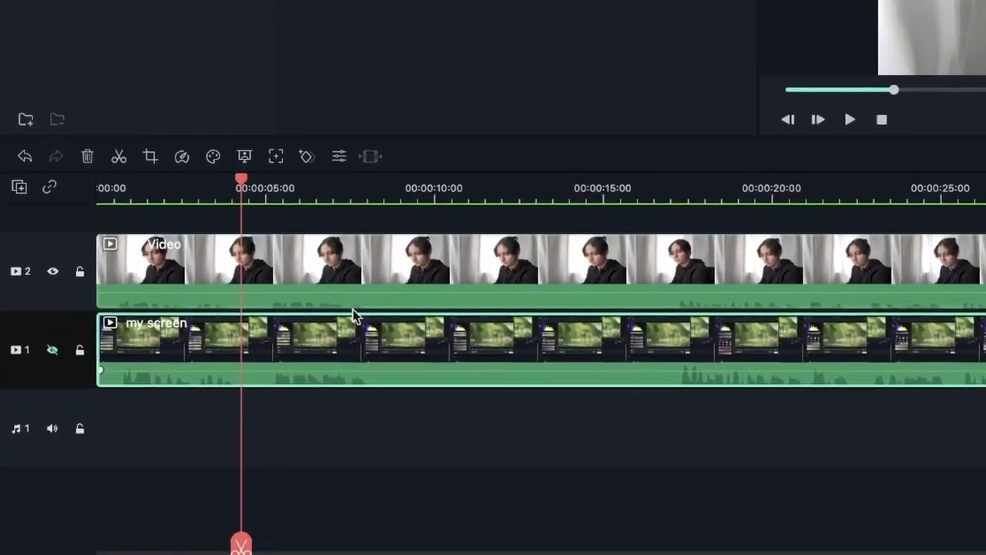
left_click(52, 349)
left_click(52, 349)
key("space")
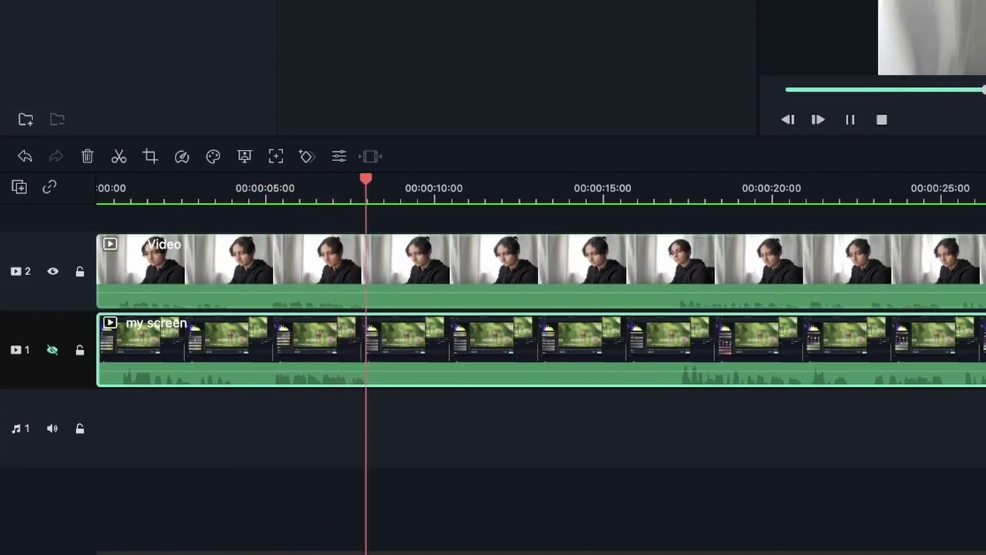
key("space")
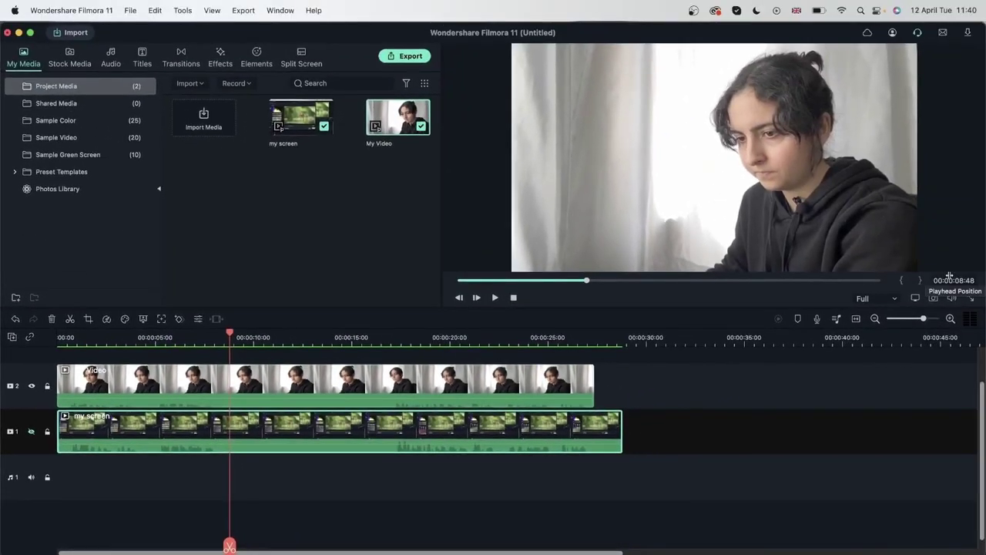
left_click_drag(454, 385, 509, 383)
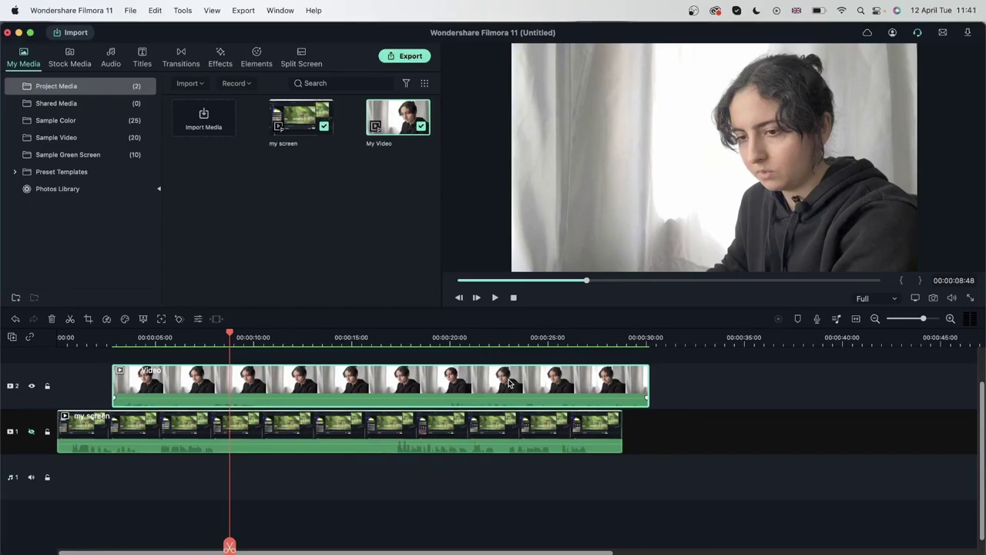
left_click(348, 424)
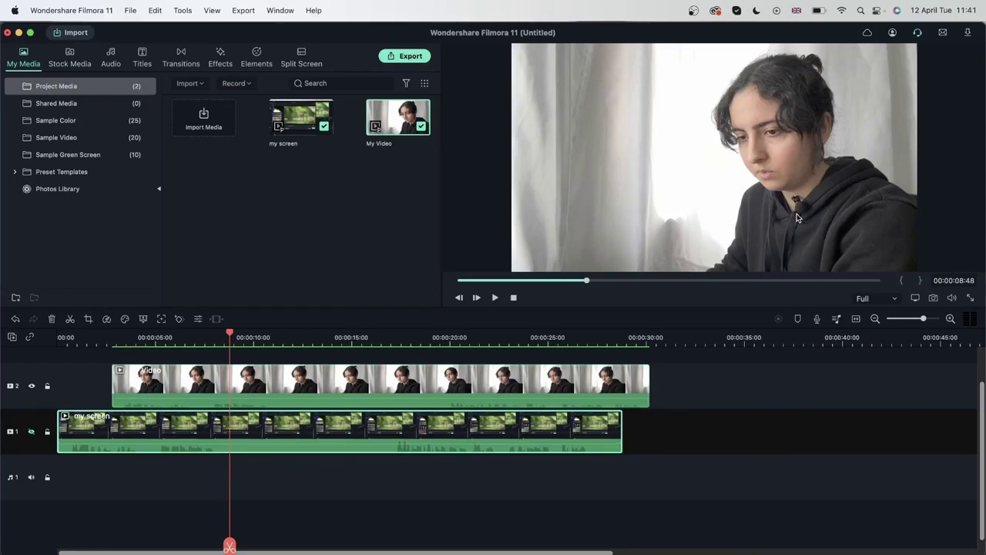
left_click_drag(349, 385, 295, 391)
left_click(276, 440)
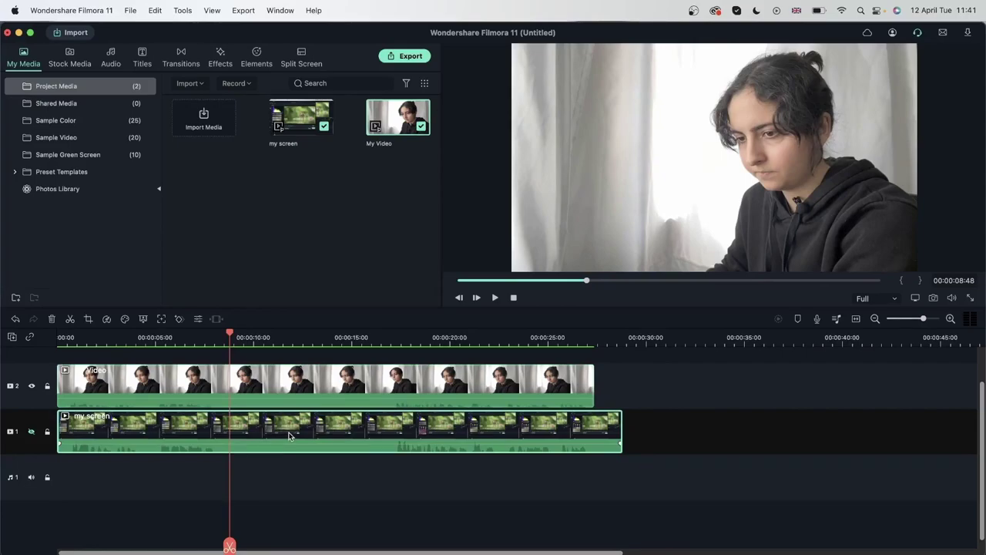
left_click(31, 431)
- Zoom the timeline in and nudge the webcam clip to start near 00:00:00:10
left_click(60, 337)
key("space")
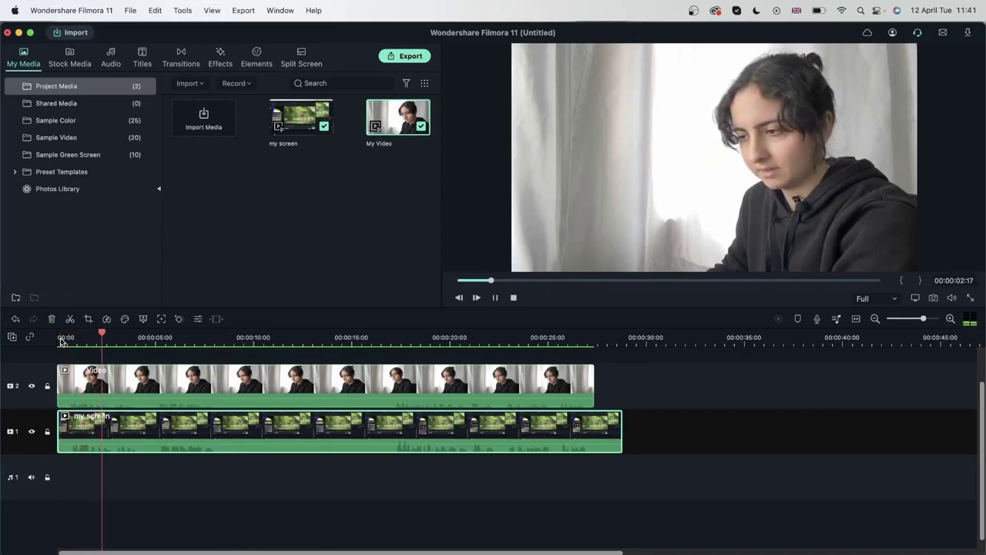
key("space")
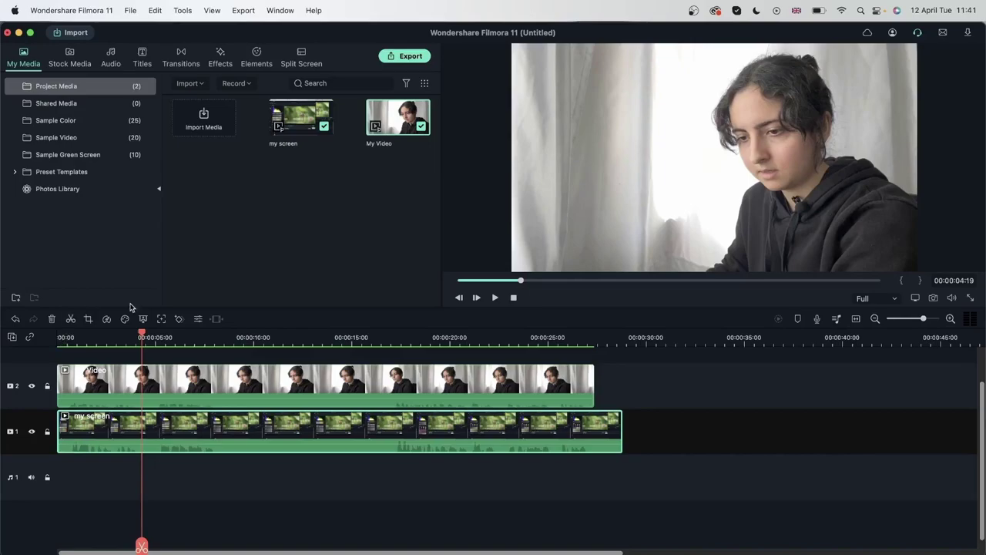
left_click(952, 319)
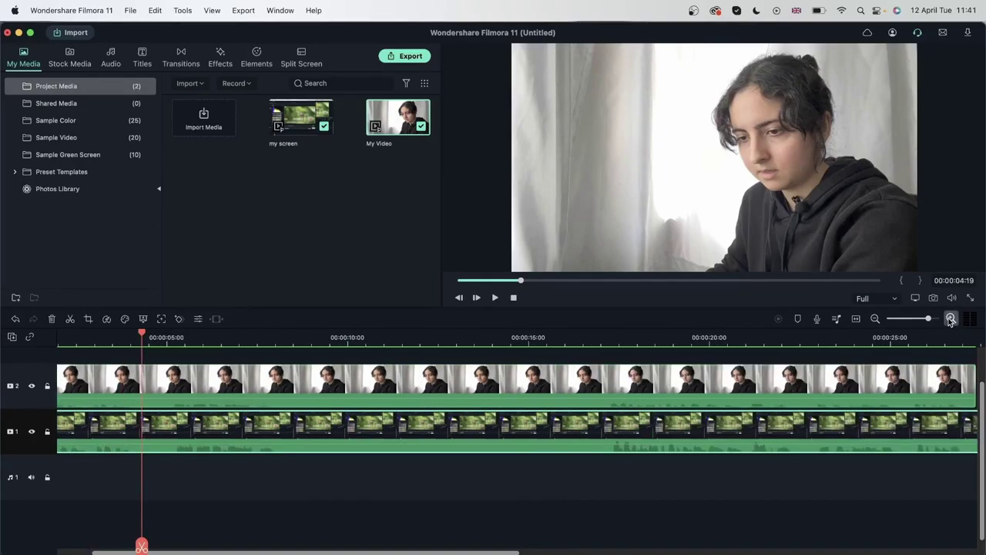
left_click(952, 319)
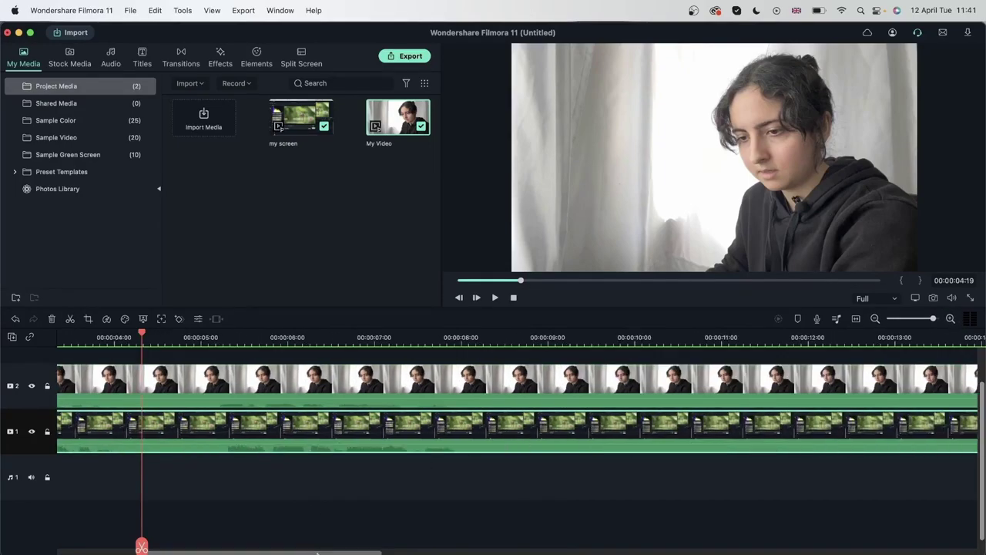
left_click_drag(319, 550, 177, 551)
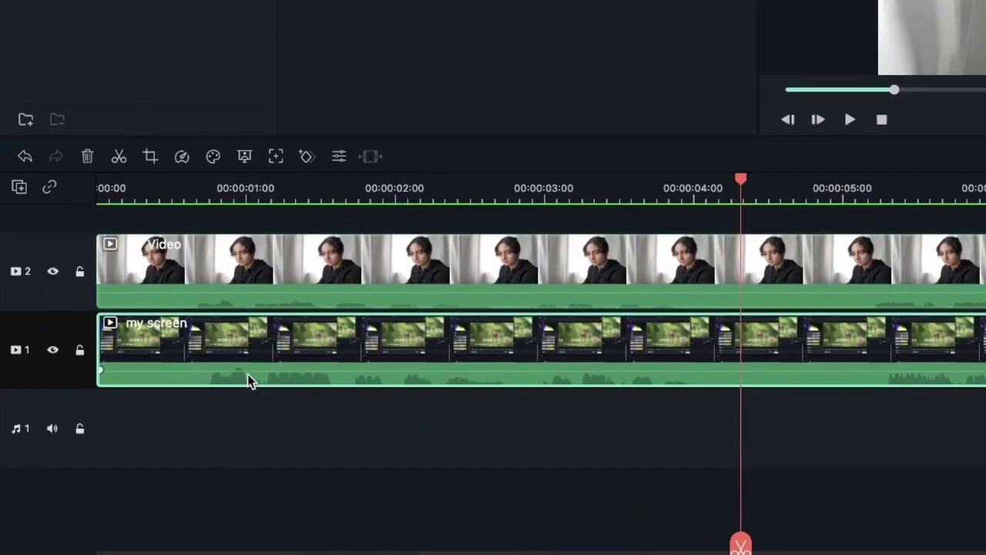
left_click(181, 266)
left_click_drag(182, 266, 192, 269)
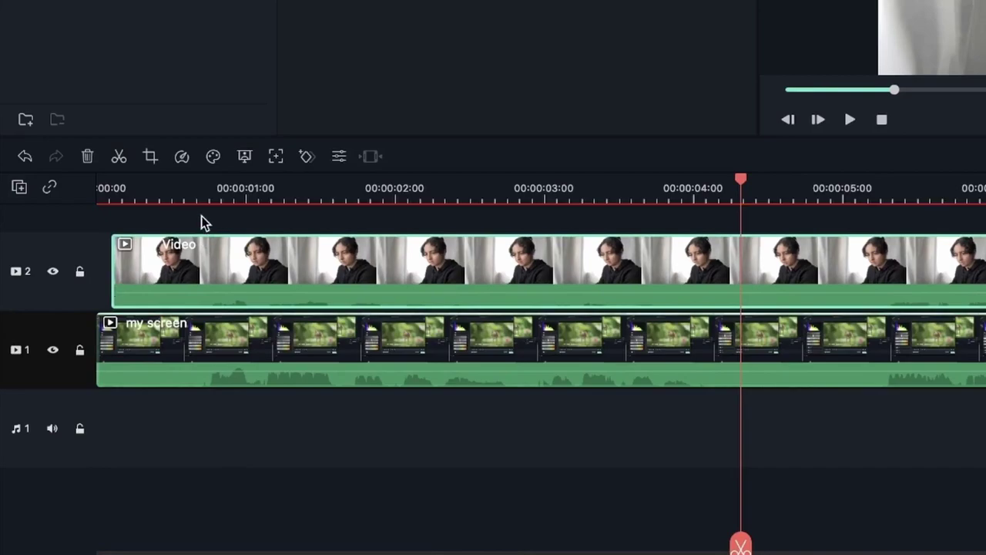
- Check playback, zoom out, and move 'my screen' to start around 00:00:24
left_click(188, 192)
key("space")
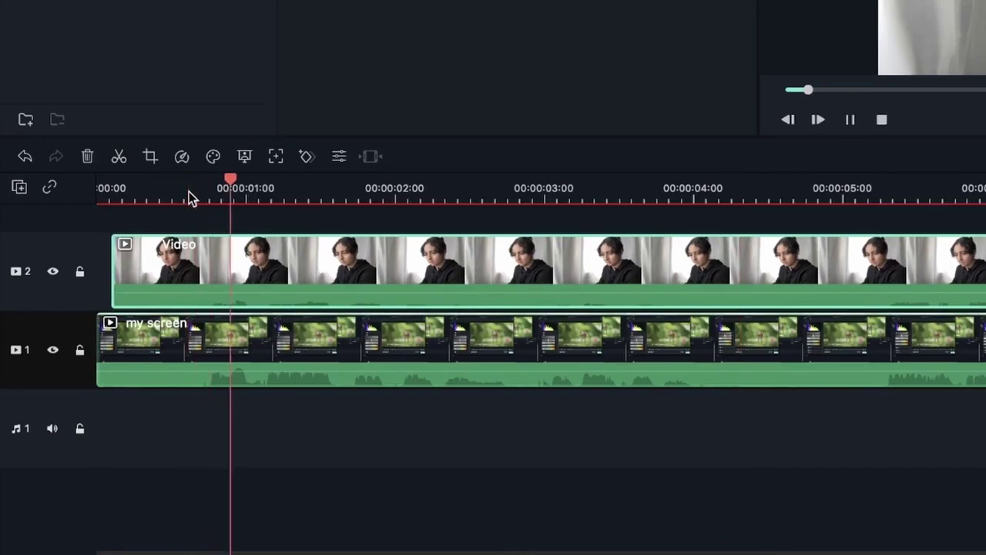
key("space")
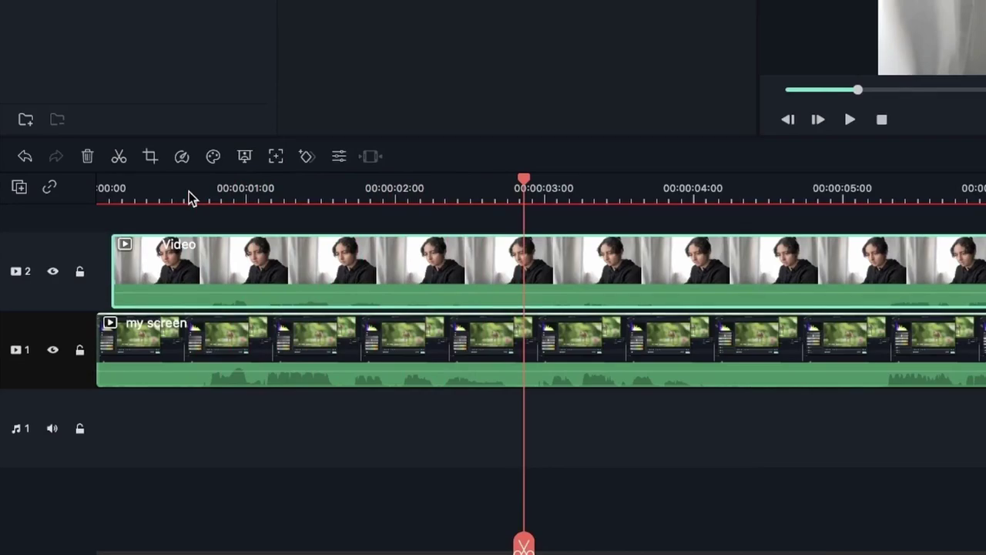
left_click(398, 454)
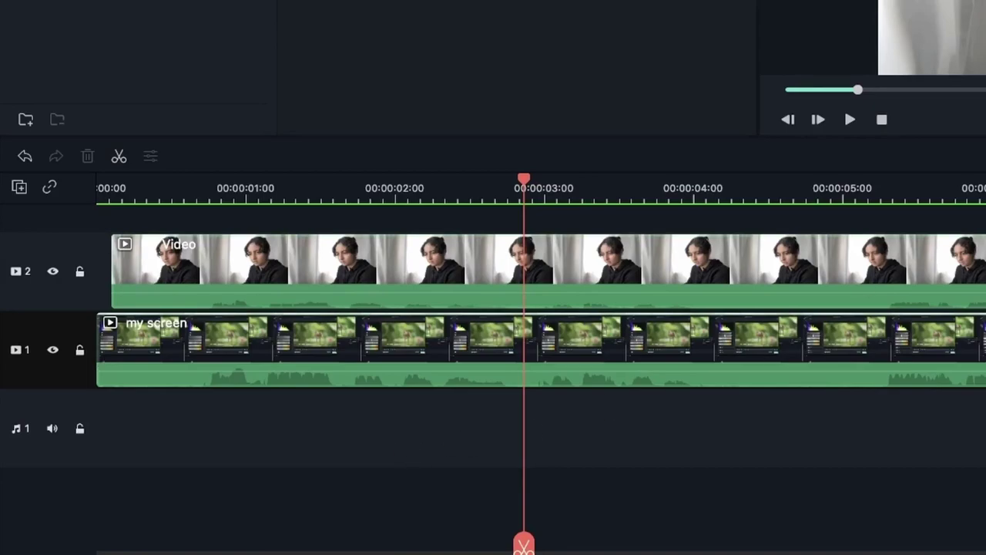
key("super+minus")
key("super+minus")
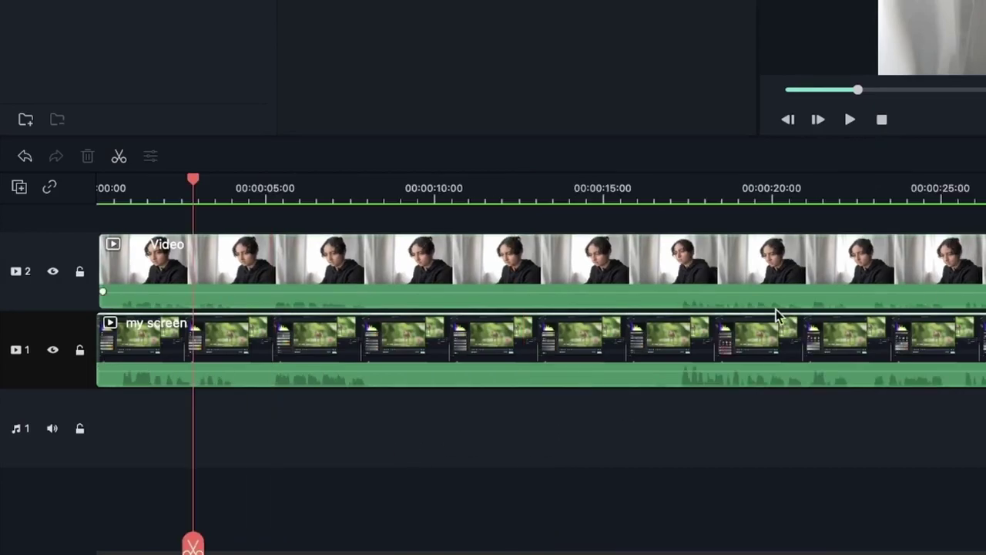
left_click_drag(494, 363, 963, 363)
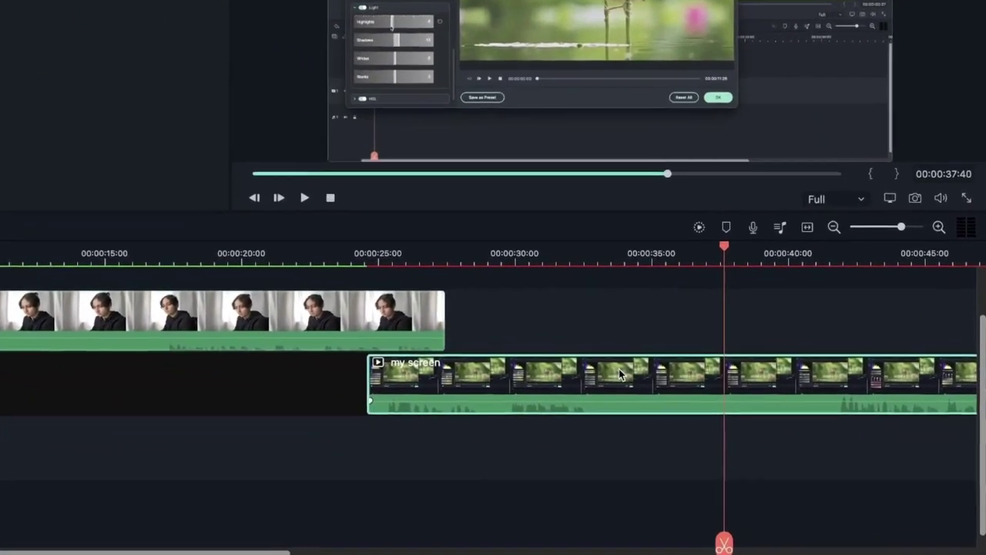
right_click(723, 420)
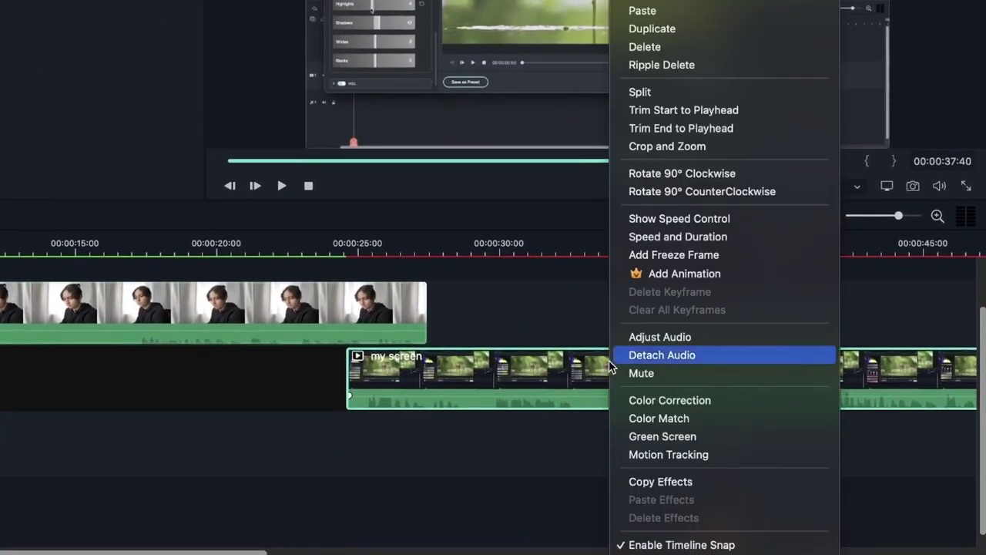
left_click(654, 357)
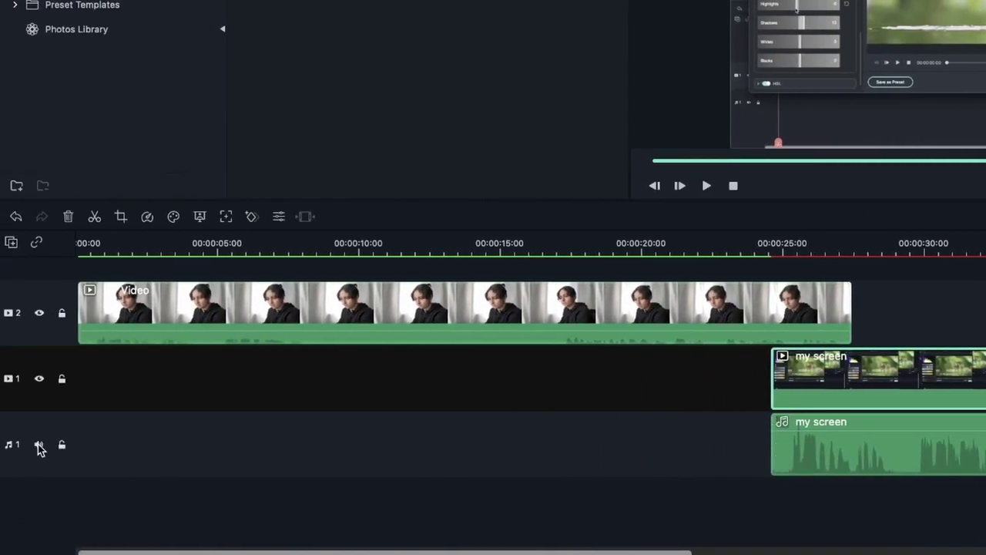
left_click(39, 445)
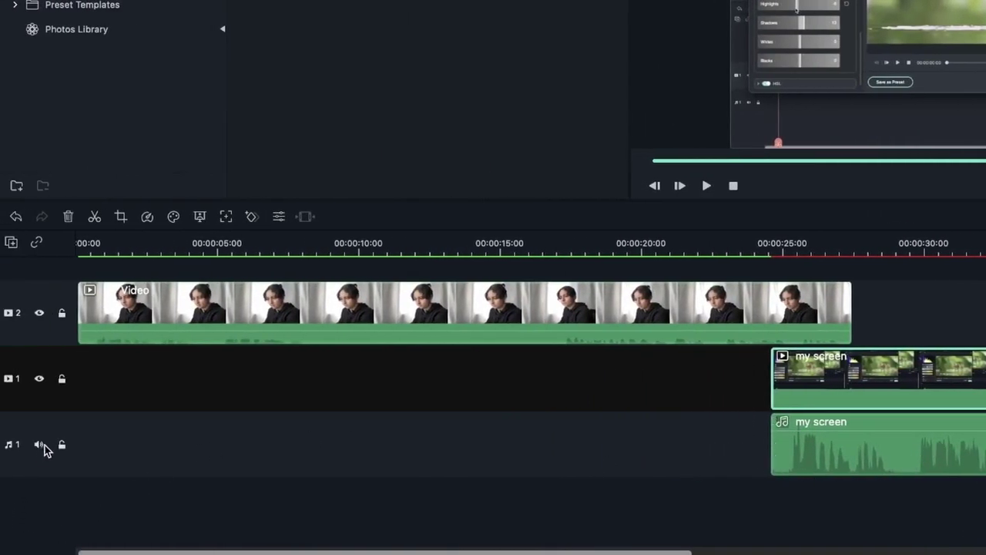
left_click(963, 243)
key("space")
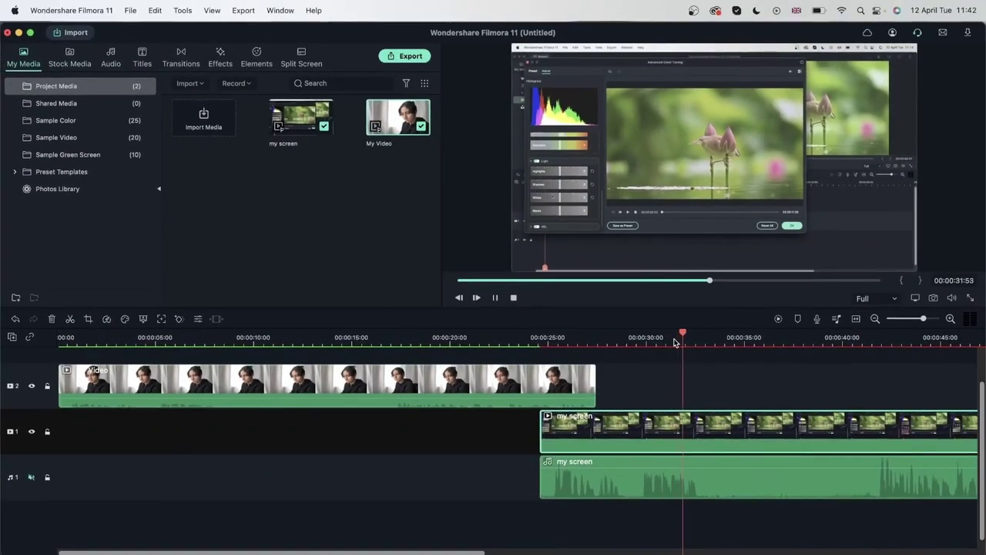
left_click(634, 337)
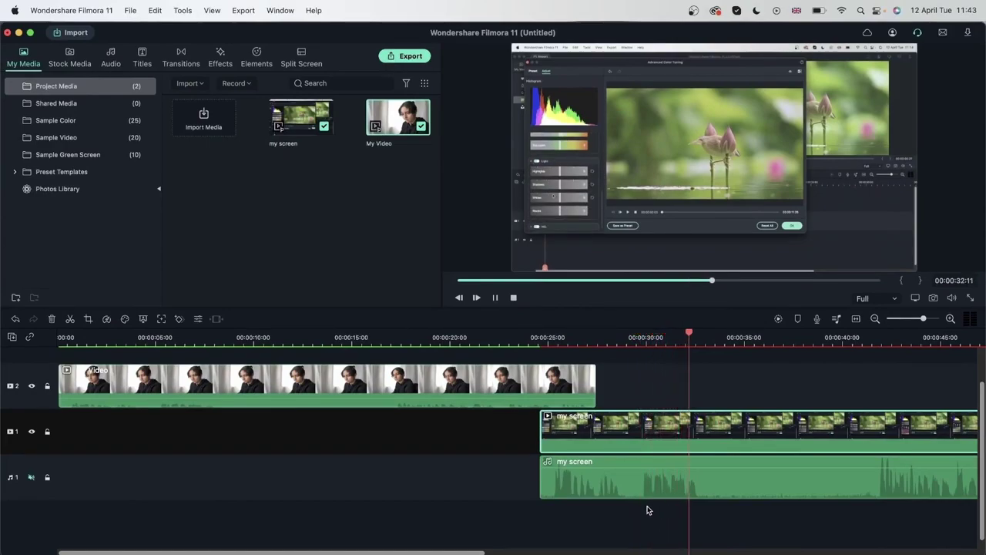
key("space")
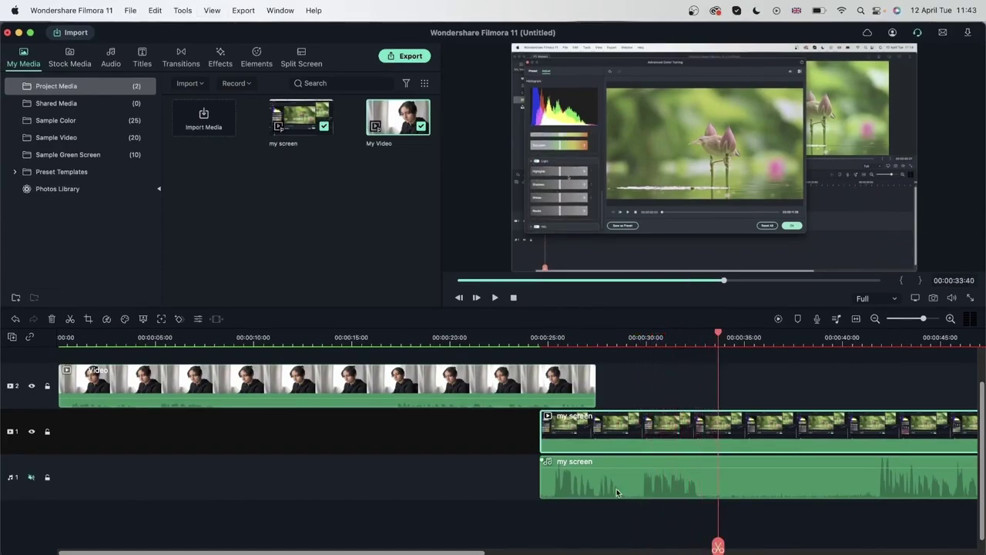
left_click(32, 433)
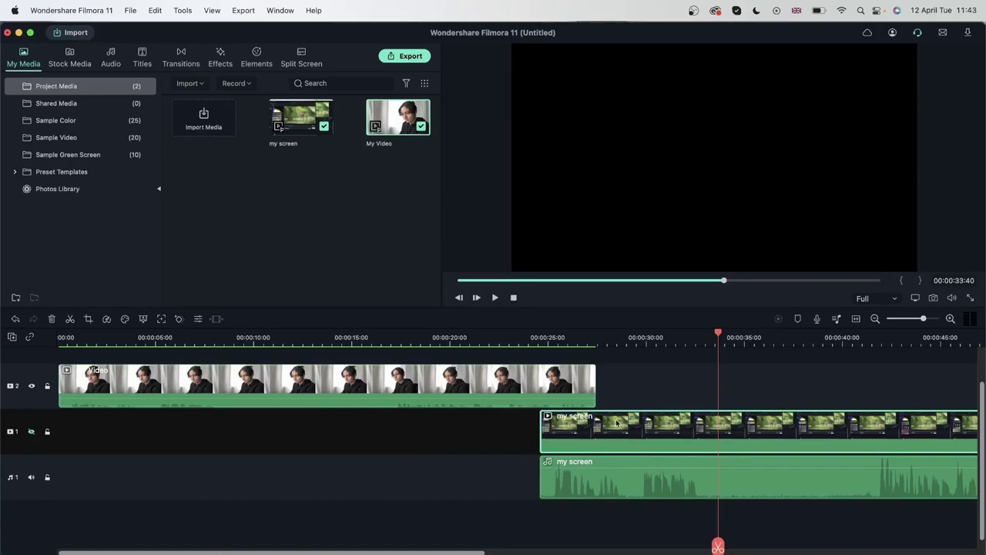
left_click(638, 340)
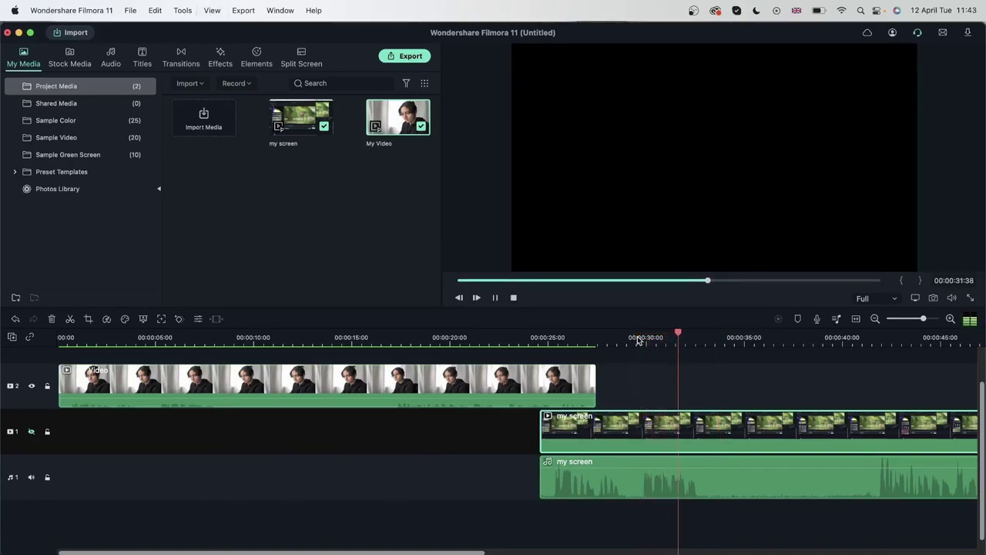
key("space")
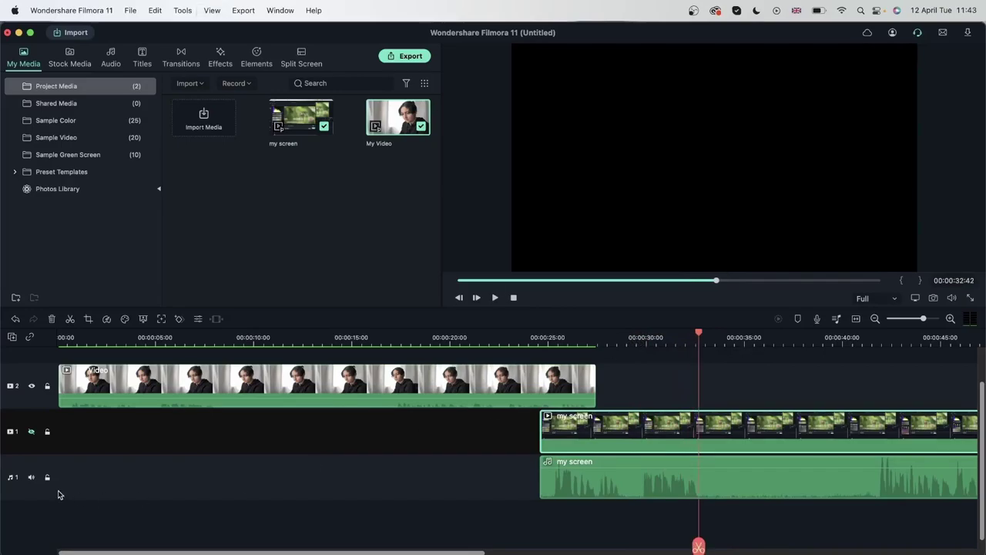
left_click(32, 433)
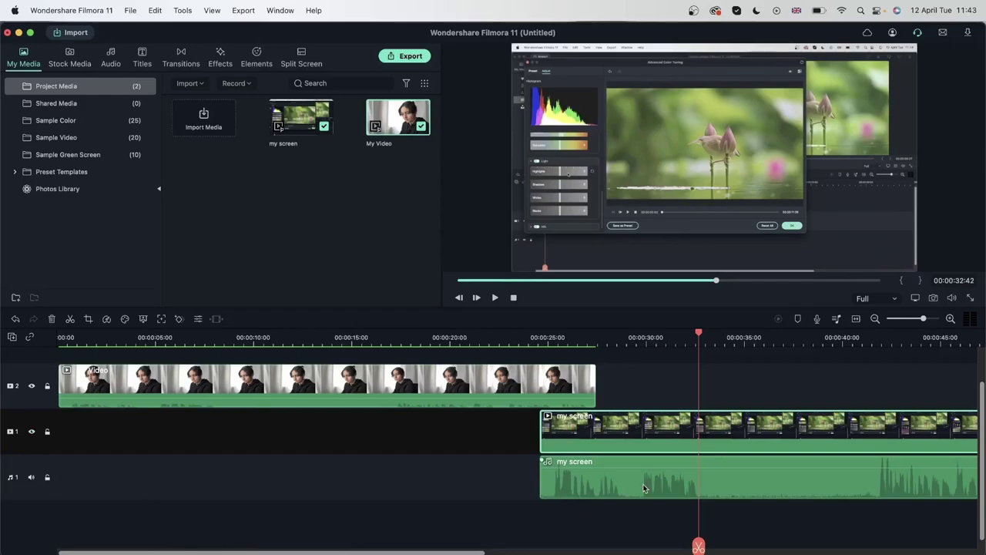
- Move the 'my screen' video and its audio clip to 00:00, then select the webcam clip
scroll(468, 462, "up", 2)
left_click_drag(591, 474, 86, 497)
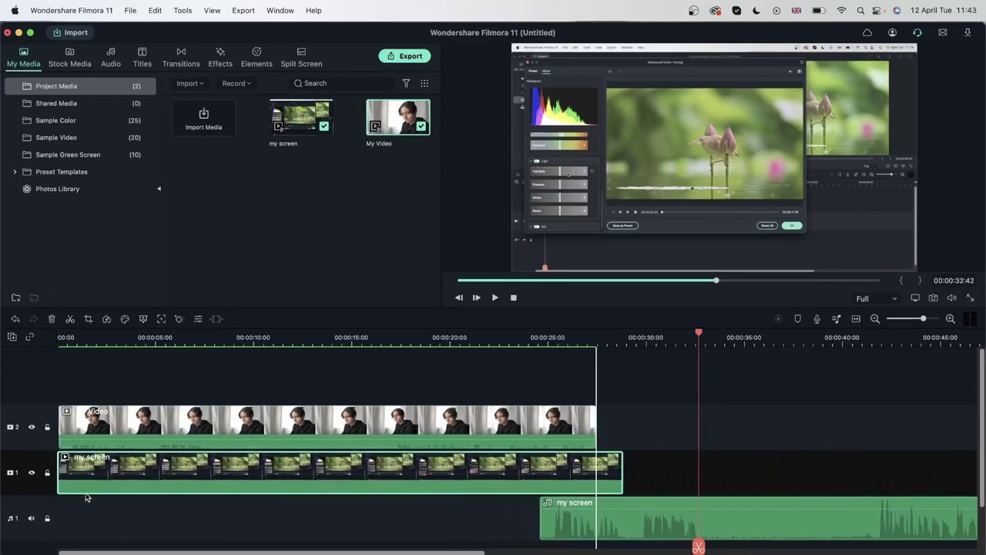
scroll(652, 447, "down", 2)
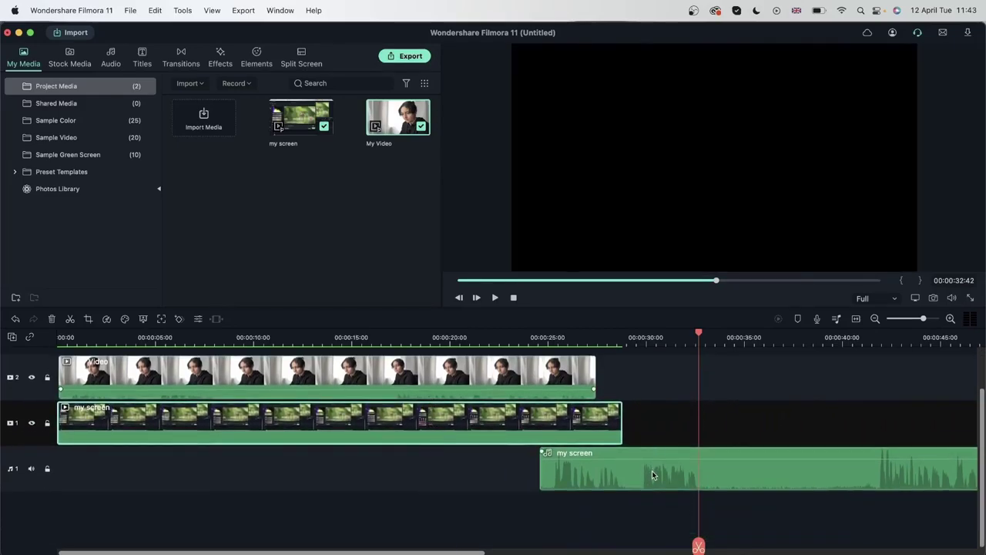
left_click_drag(652, 471, 165, 490)
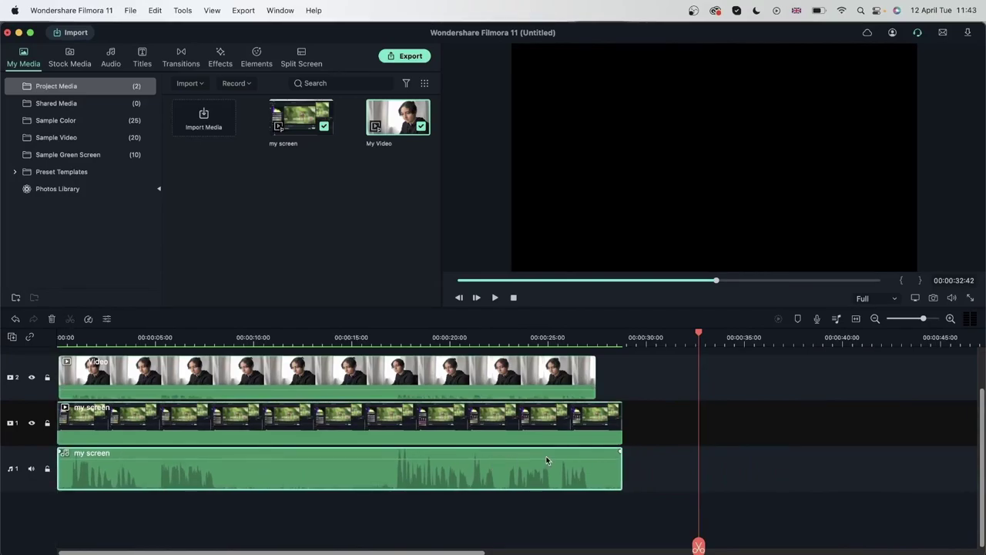
left_click(540, 384)
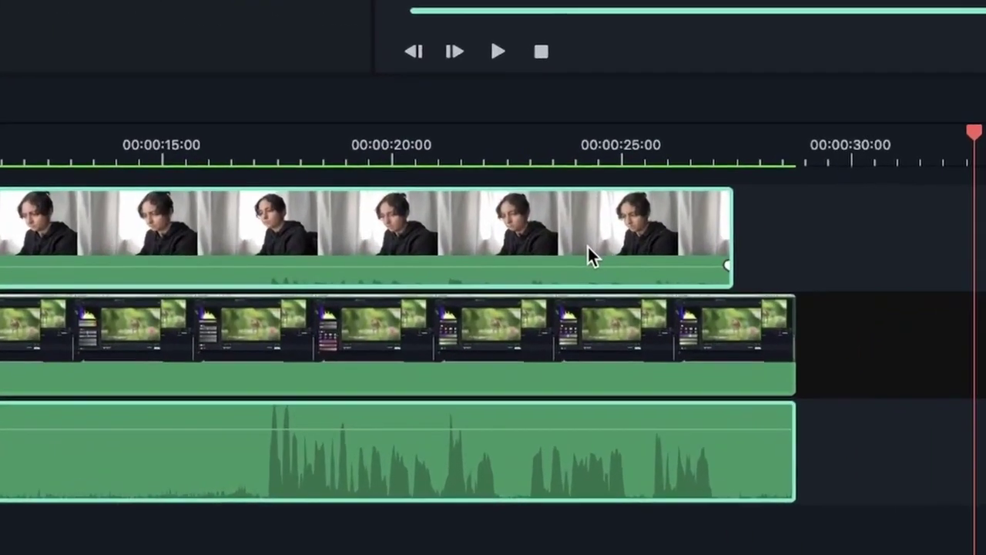
- Auto-synchronize the webcam clip with the screen recording and play from 00:00 to check
right_click(534, 385)
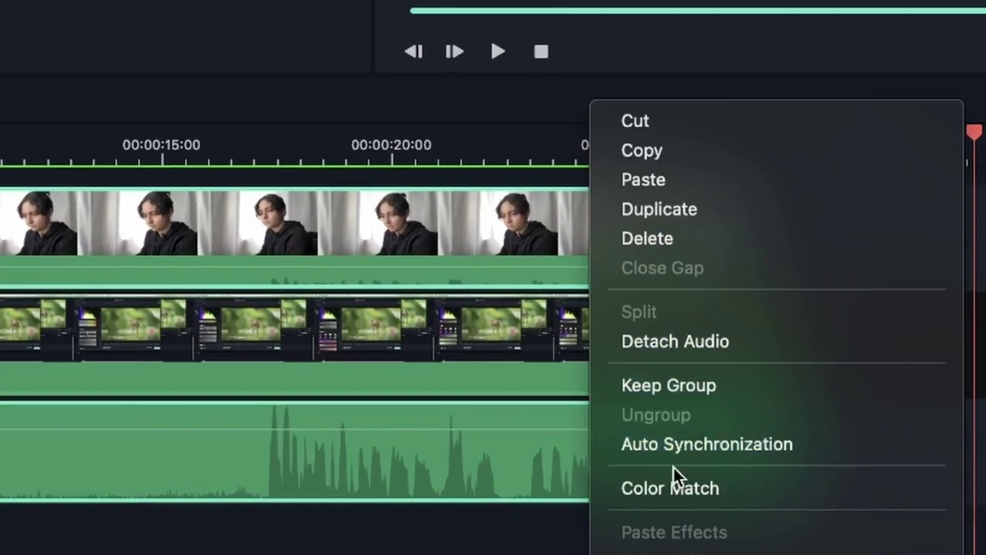
left_click(724, 454)
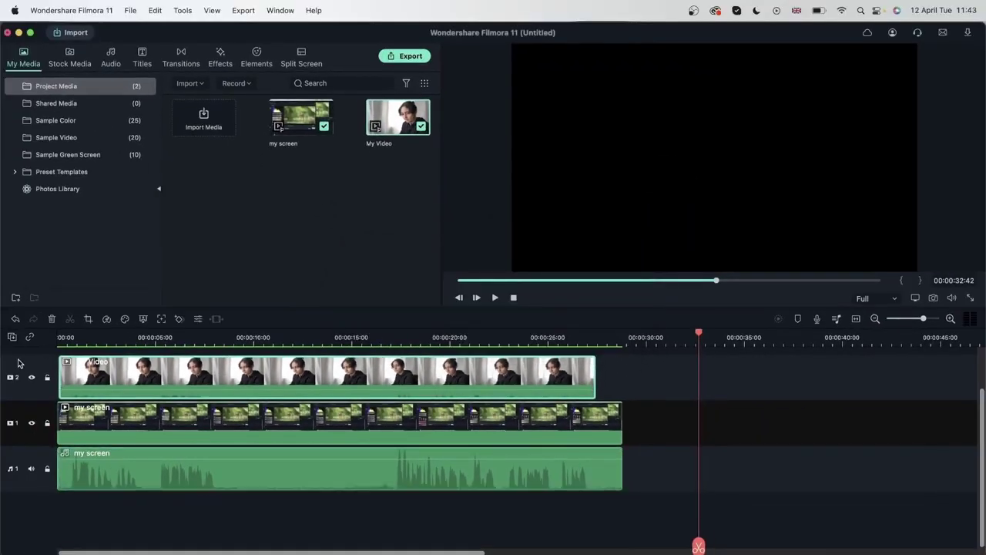
left_click(65, 337)
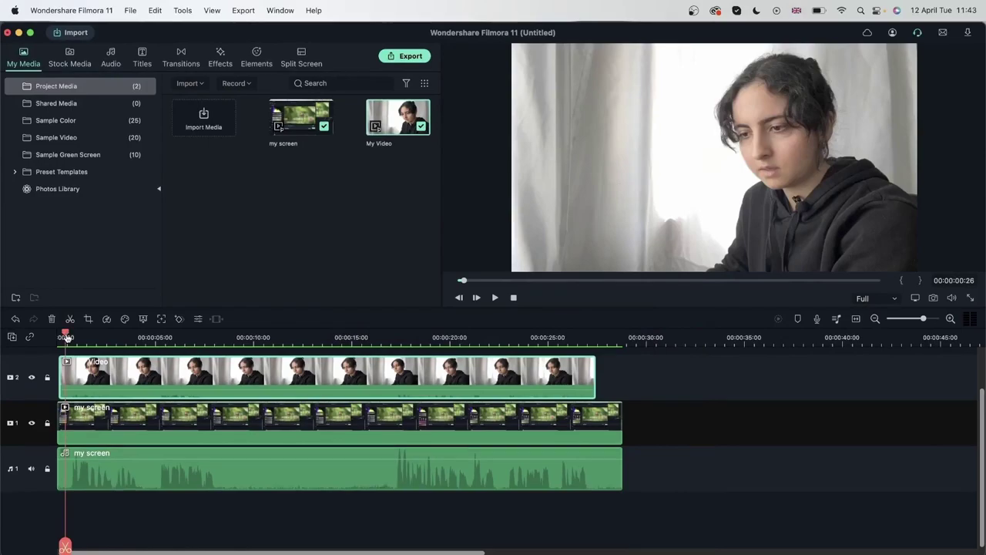
left_click_drag(67, 337, 46, 347)
key("space")
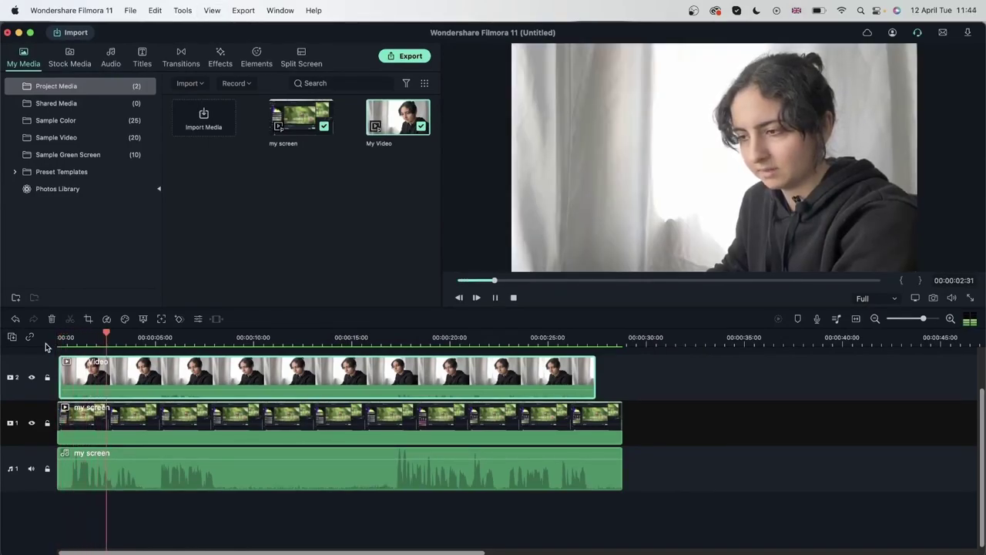
key("space")
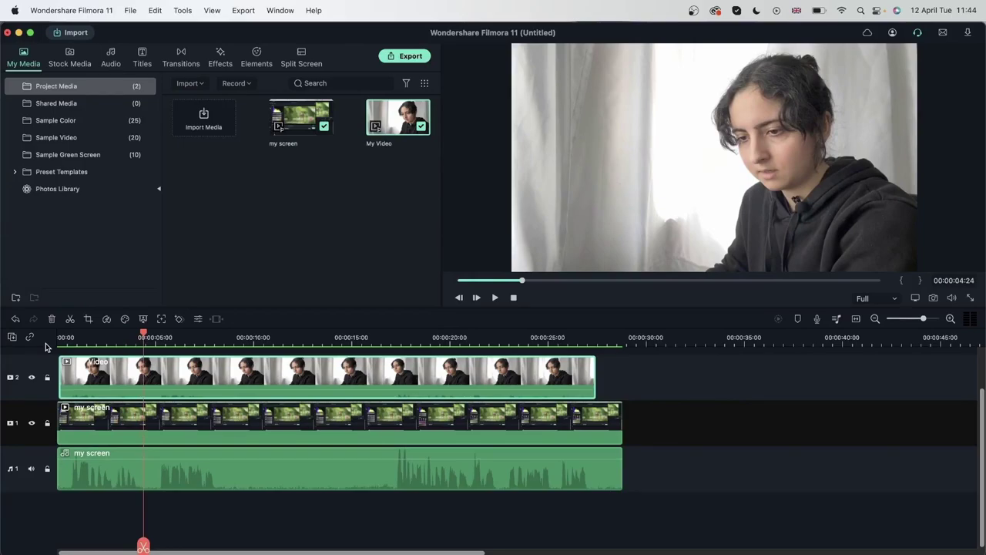
- Mute the webcam clip's audio and play back to confirm, leaving the playhead near 13 seconds
right_click(220, 375)
left_click(239, 428)
left_click(72, 343)
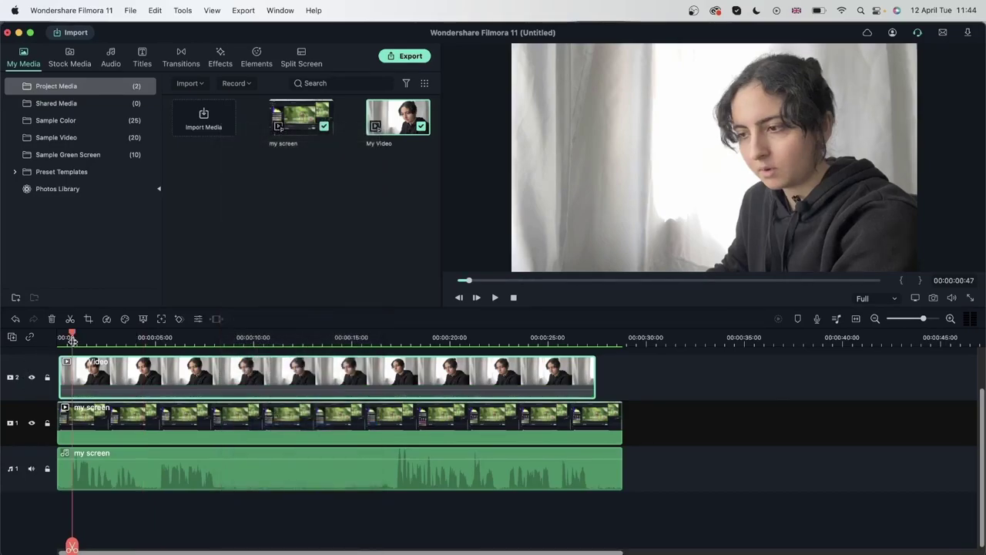
key("space")
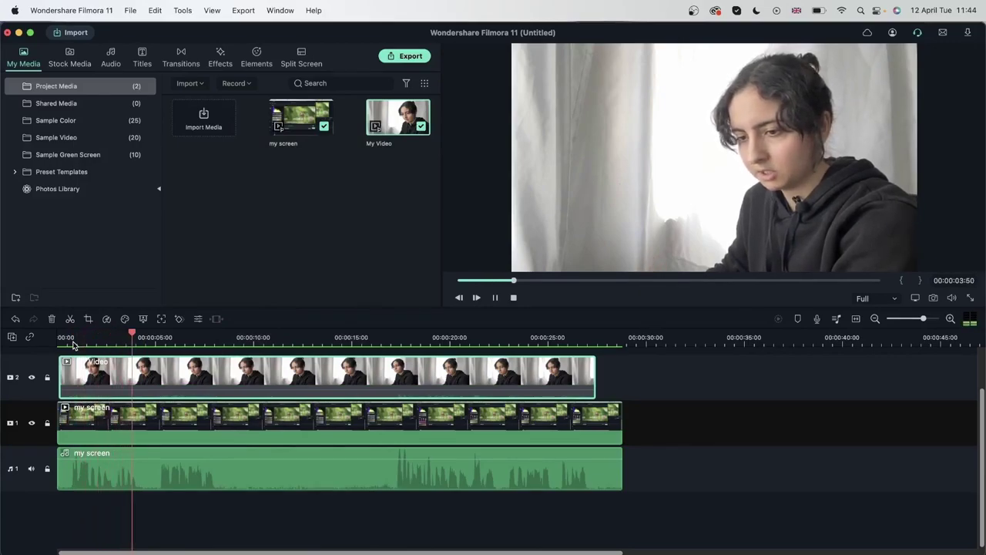
key("space")
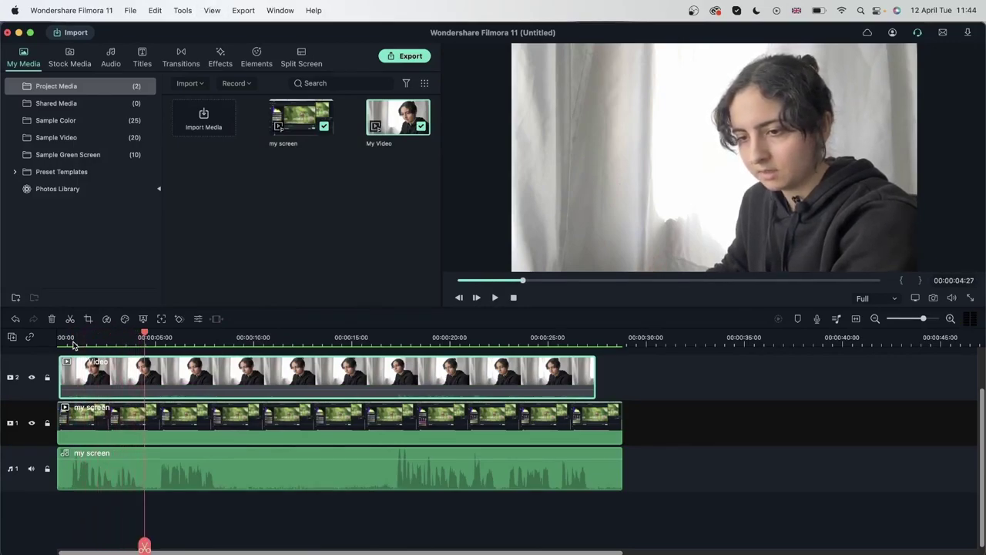
left_click(674, 337)
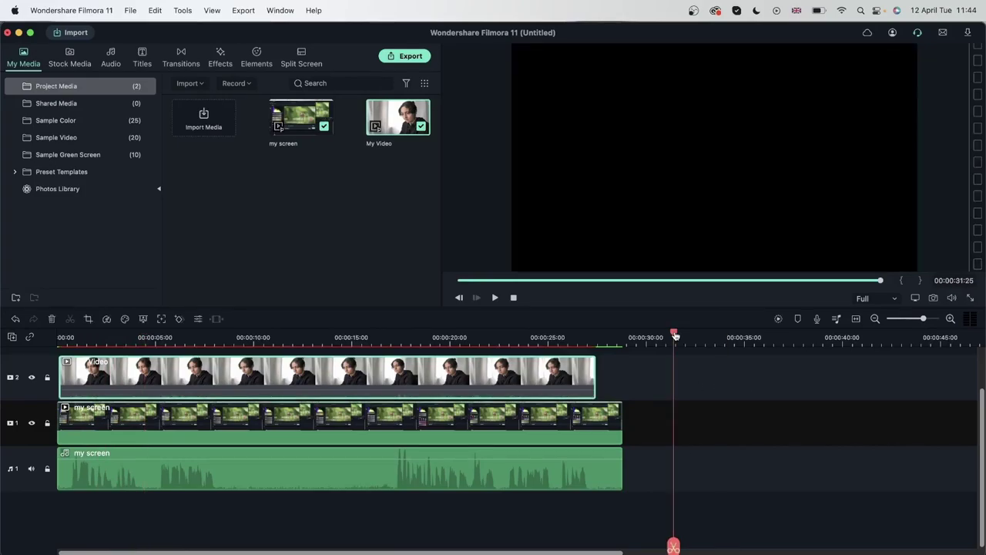
left_click_drag(676, 337, 324, 360)
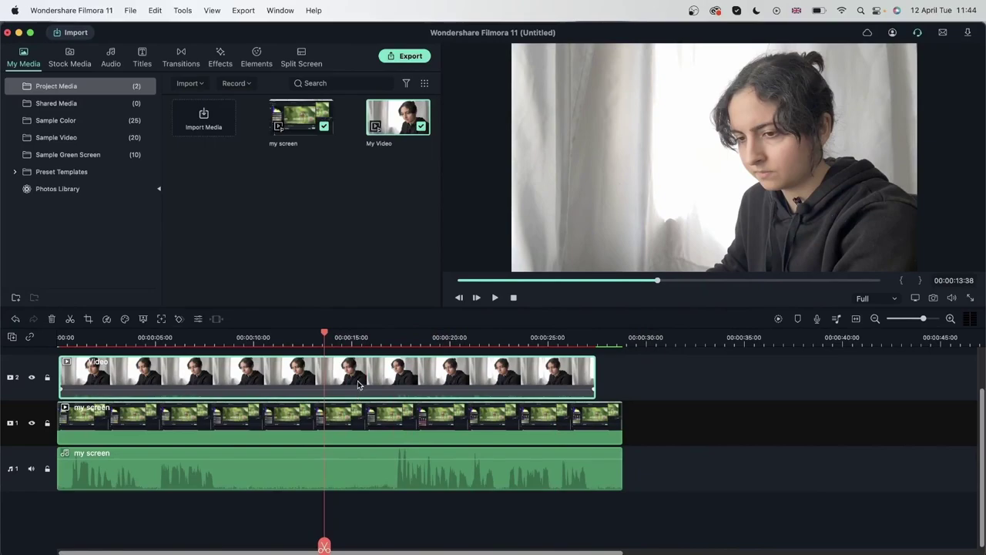
- Scale the webcam video to 32.5% and move it to the top-right corner of the frame
double_click(358, 385)
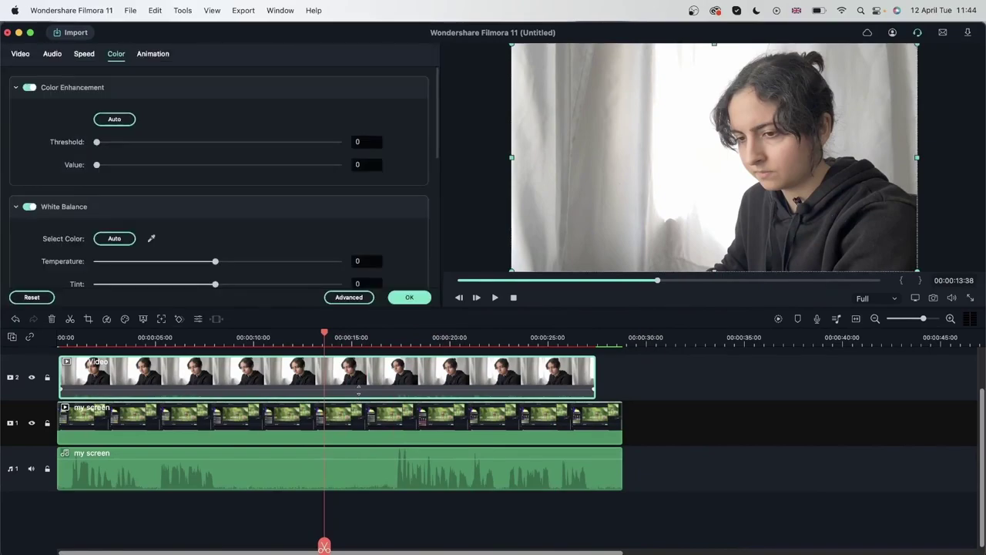
left_click(20, 55)
left_click_drag(216, 160, 132, 178)
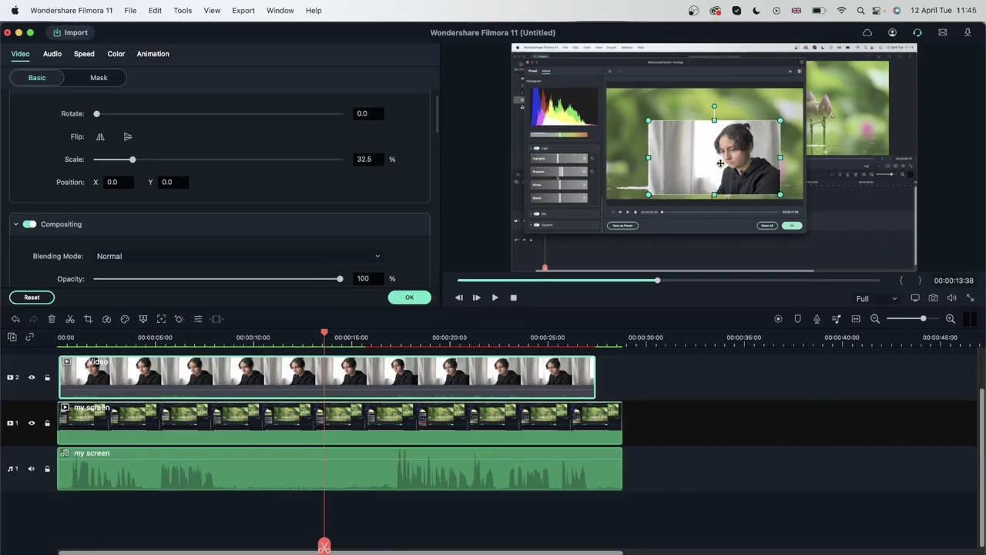
left_click_drag(699, 162, 838, 70)
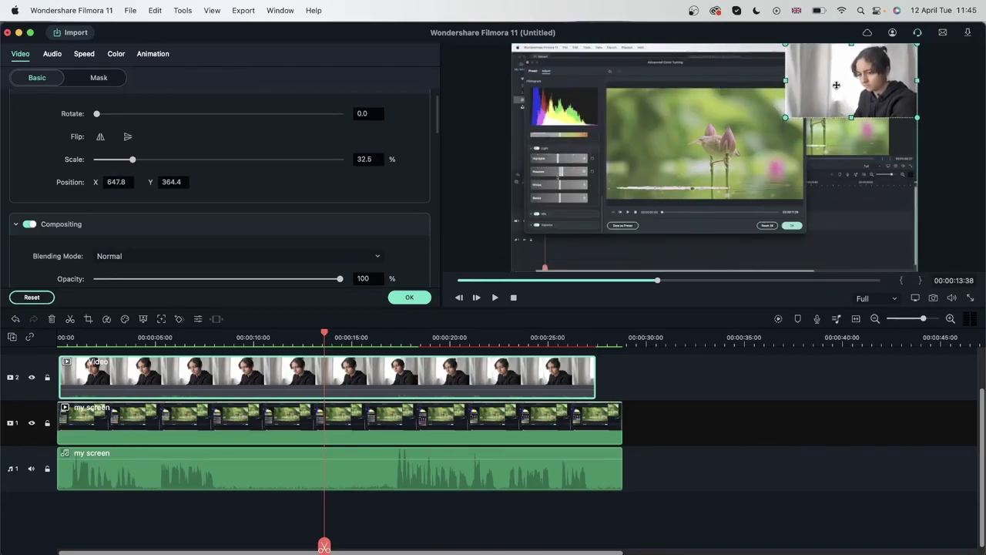
left_click(414, 299)
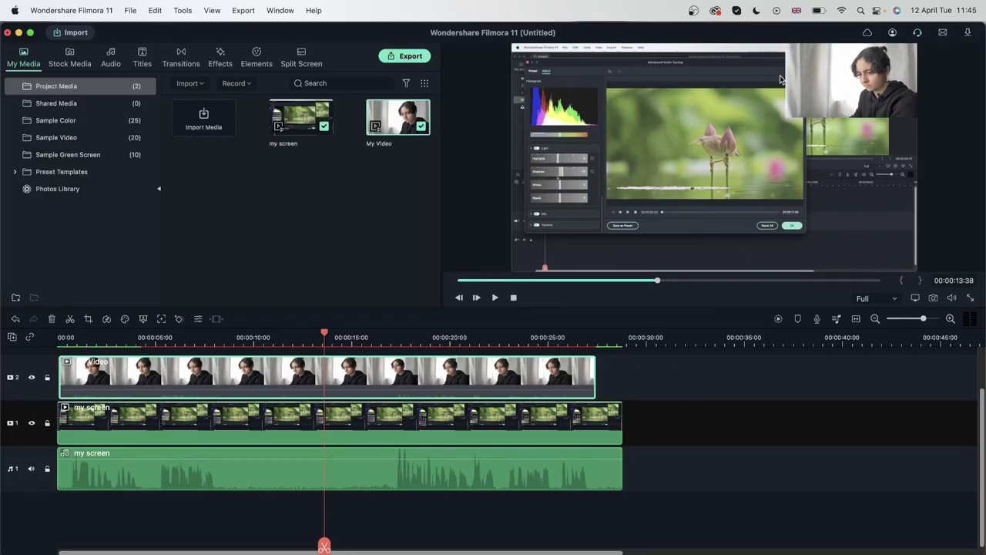
- Apply a circle mask to the webcam clip and resize it around the face
double_click(370, 384)
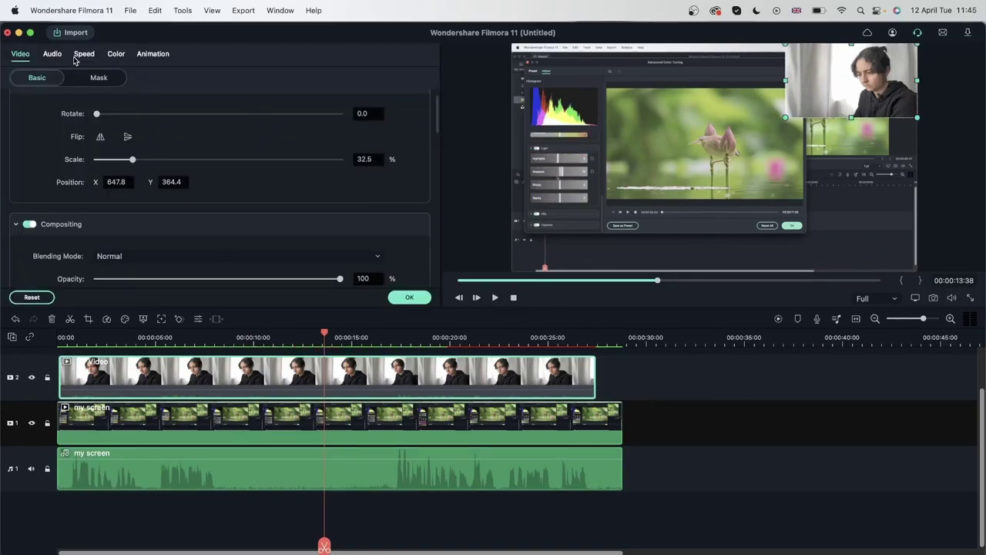
left_click(100, 78)
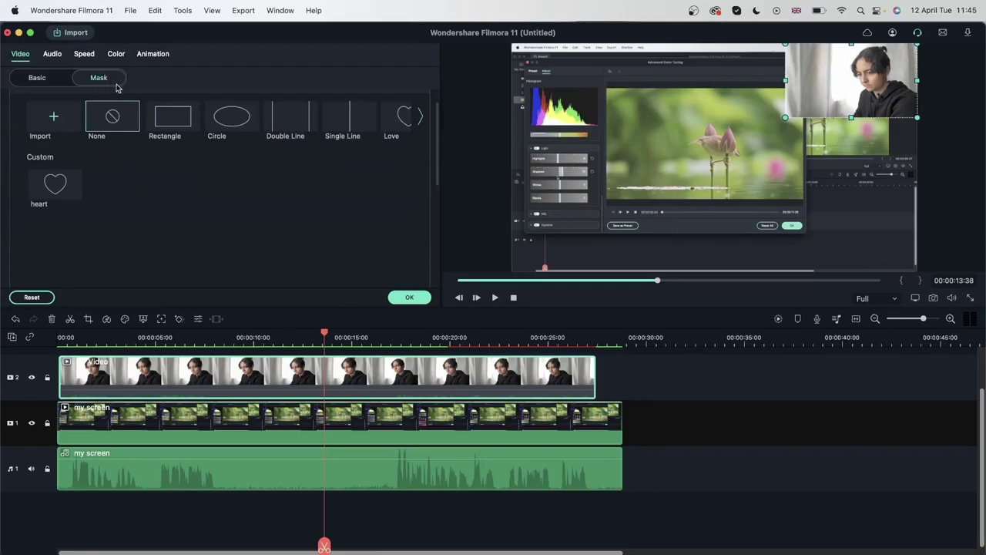
left_click(222, 127)
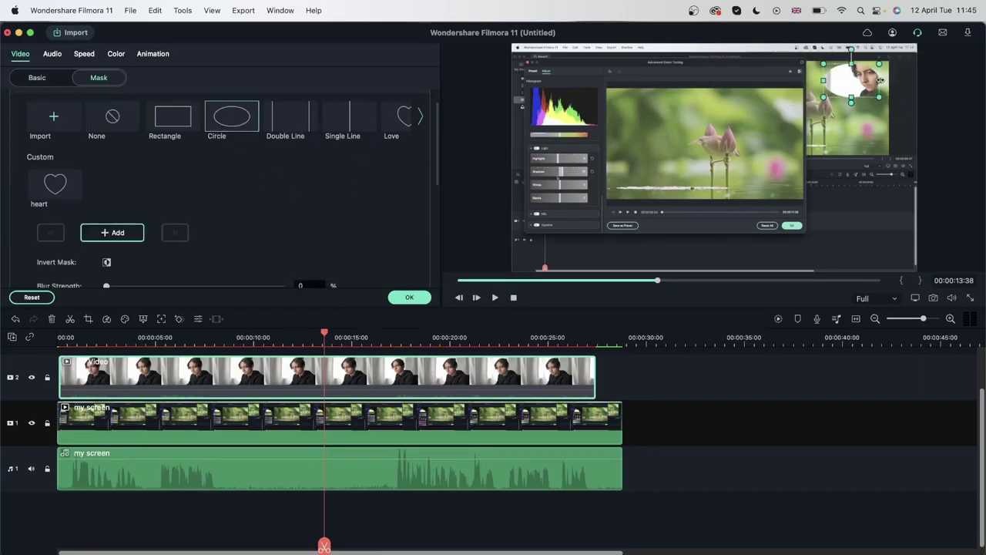
left_click_drag(880, 79, 891, 113)
left_click_drag(851, 78, 875, 76)
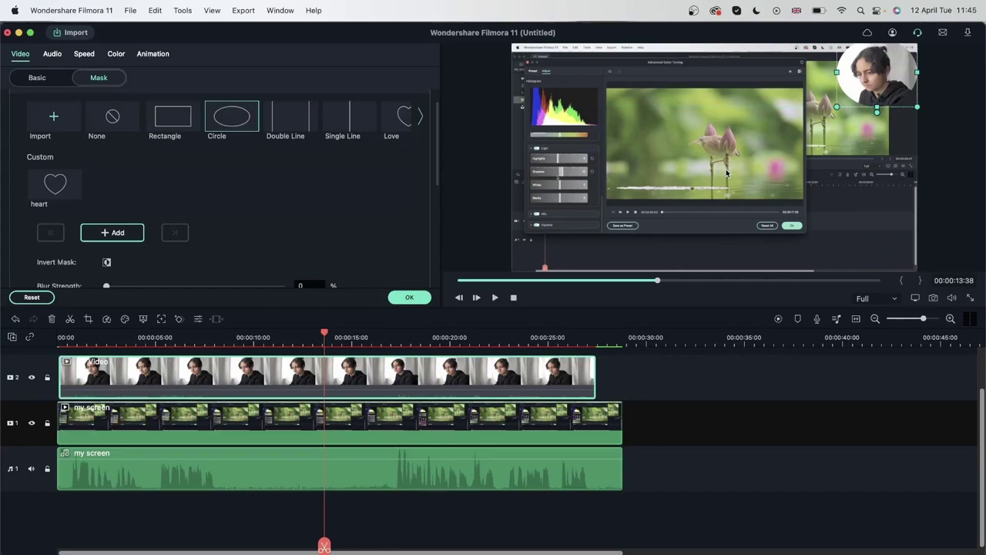
- Switch the mask to Double Line, reposition it slightly, and confirm
left_click(308, 122)
left_click_drag(840, 90, 882, 88)
scroll(302, 175, "down", 3)
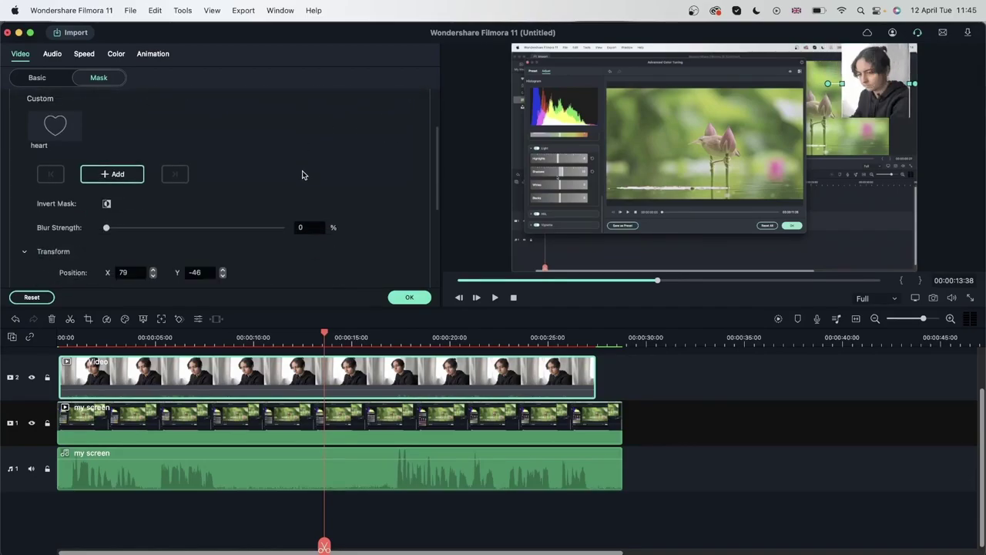
scroll(324, 152, "down", 3)
scroll(324, 154, "up", 5)
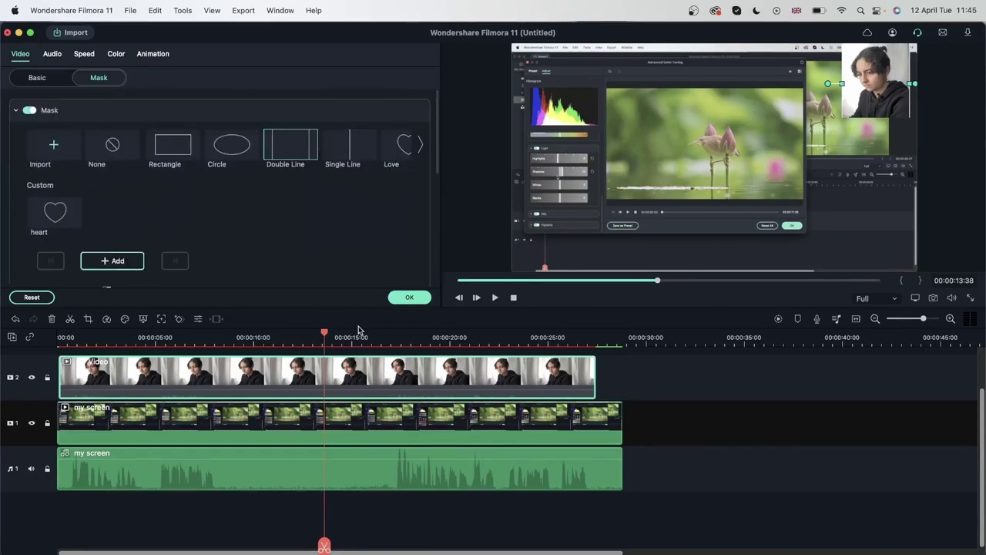
left_click(409, 298)
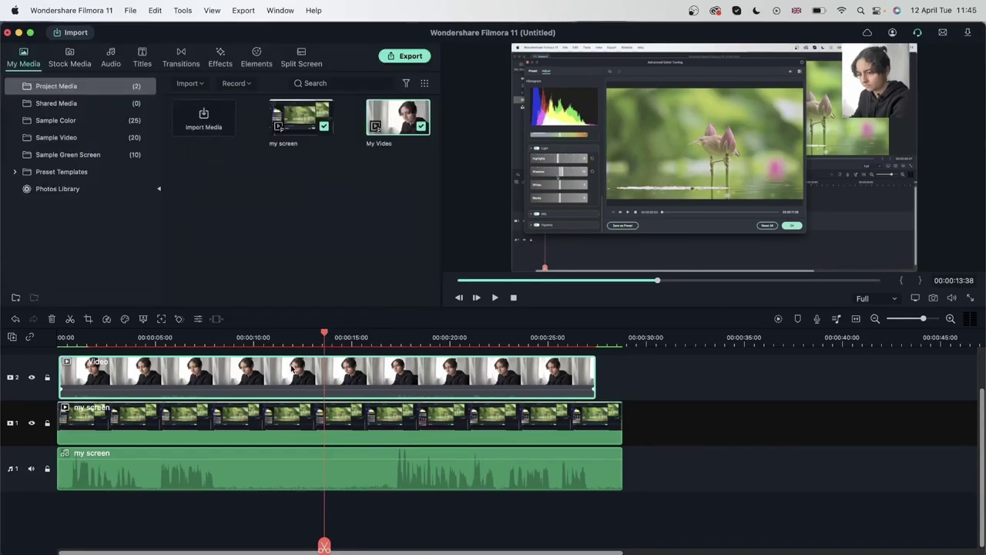
- Undo and redo to compare the oval and rectangular webcam versions
key("super+shift+z")
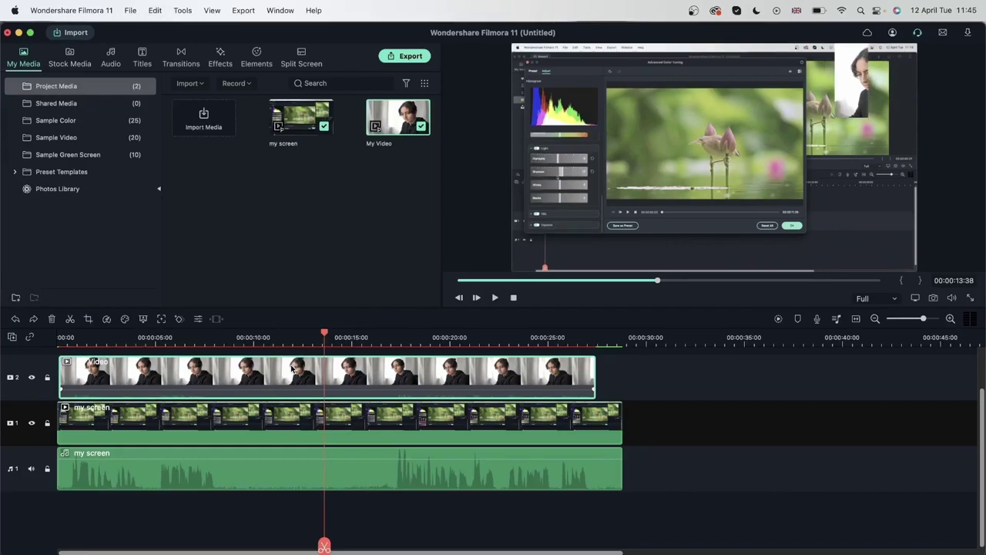
key("super+z")
key("super+shift+z")
key("super+z")
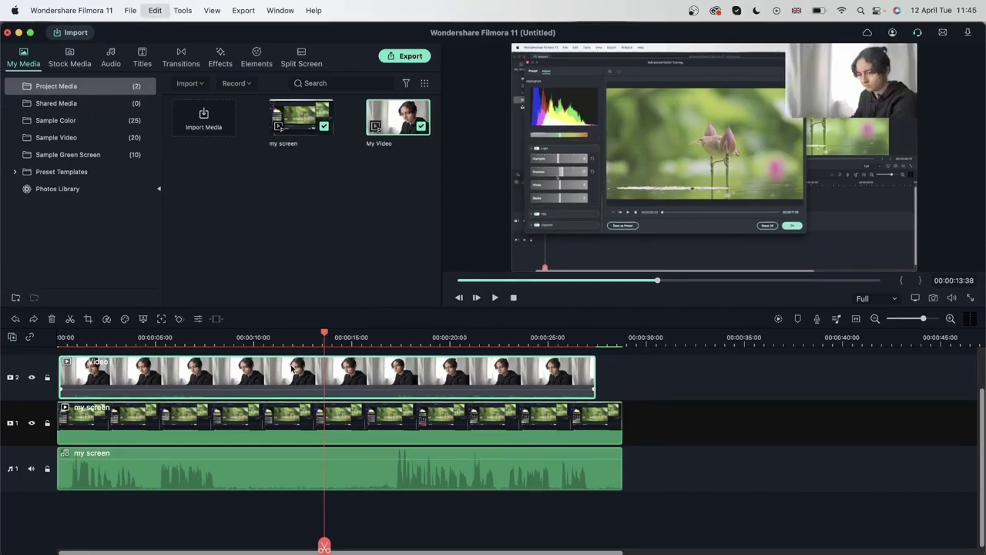
- Apply the Utility Image Mask effect to the webcam clip
left_click(221, 58)
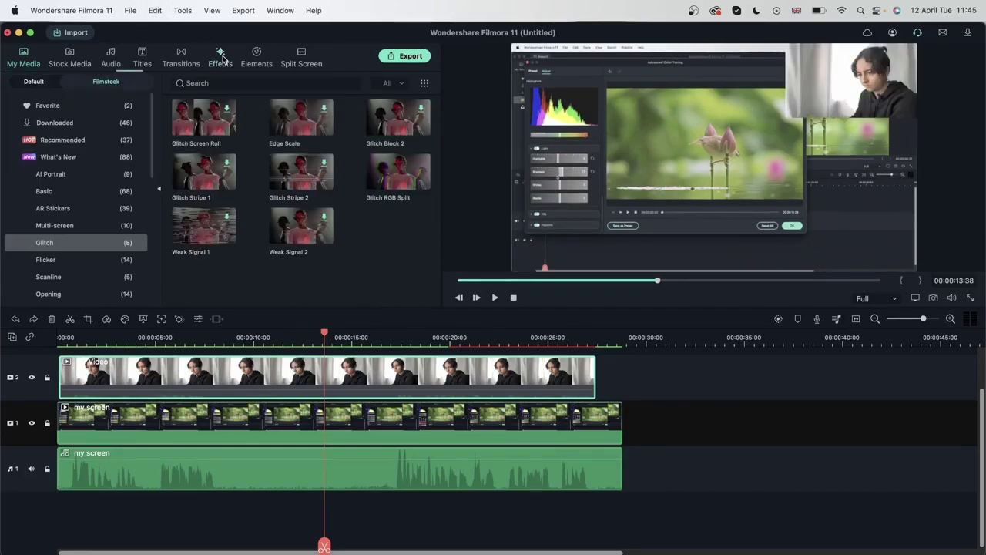
scroll(50, 262, "down", 5)
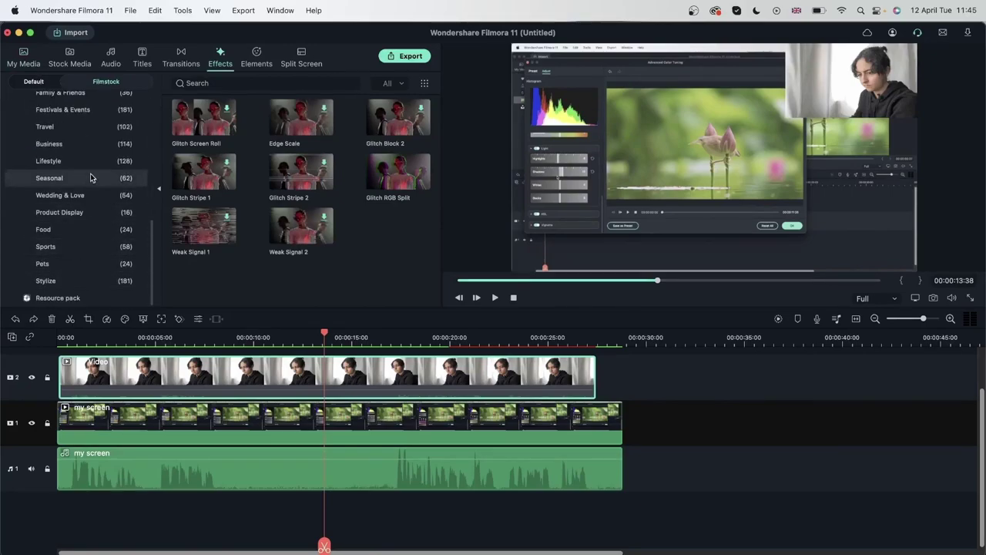
scroll(38, 154, "up", 5)
left_click(33, 81)
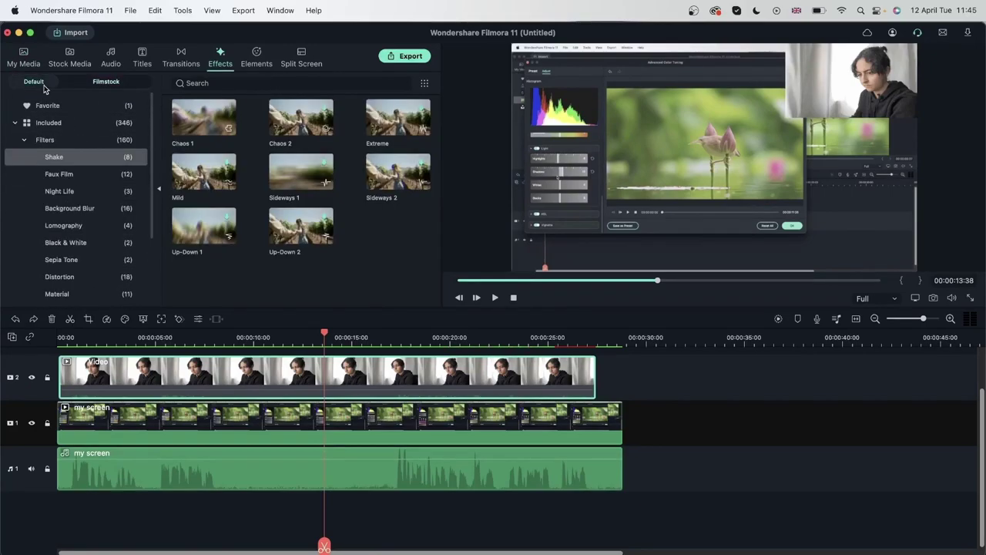
scroll(57, 231, "down", 4)
left_click(46, 281)
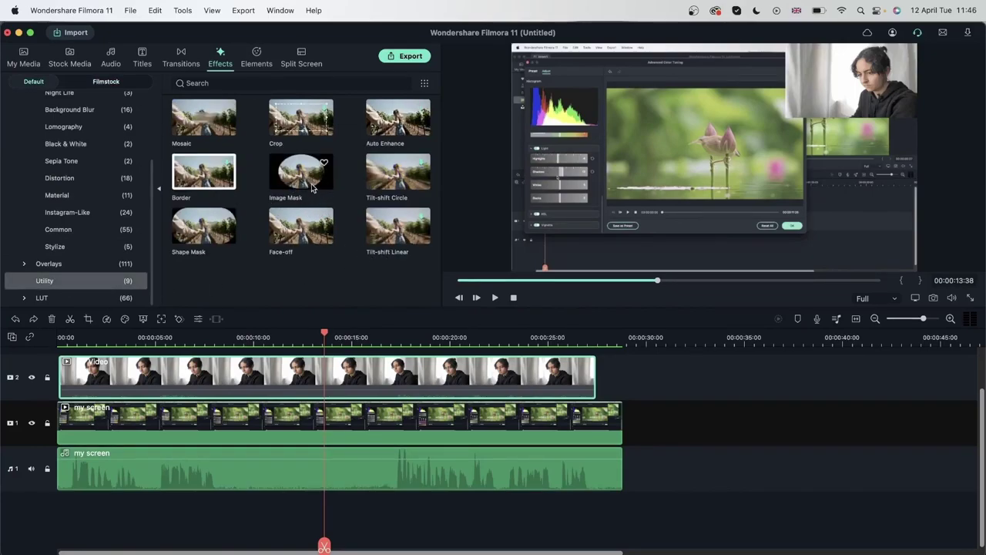
left_click_drag(304, 171, 354, 373)
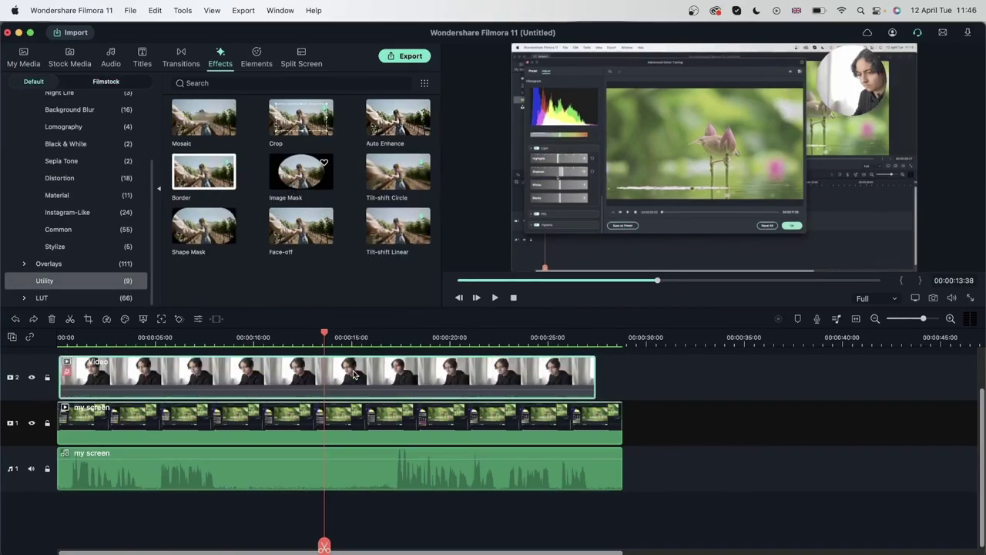
- Try triangle, crescent and star Image Mask shapes, ending on the rectangle
double_click(378, 378)
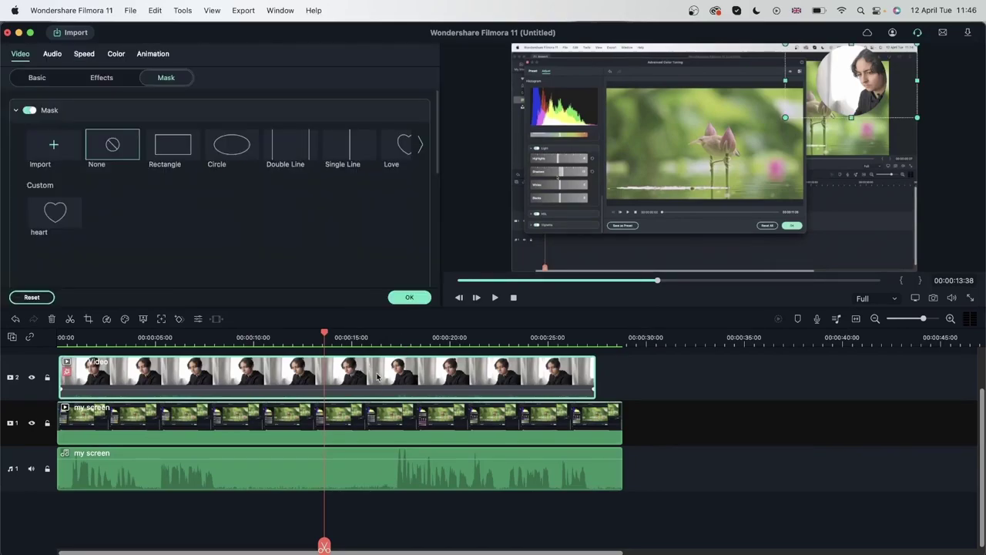
left_click(115, 80)
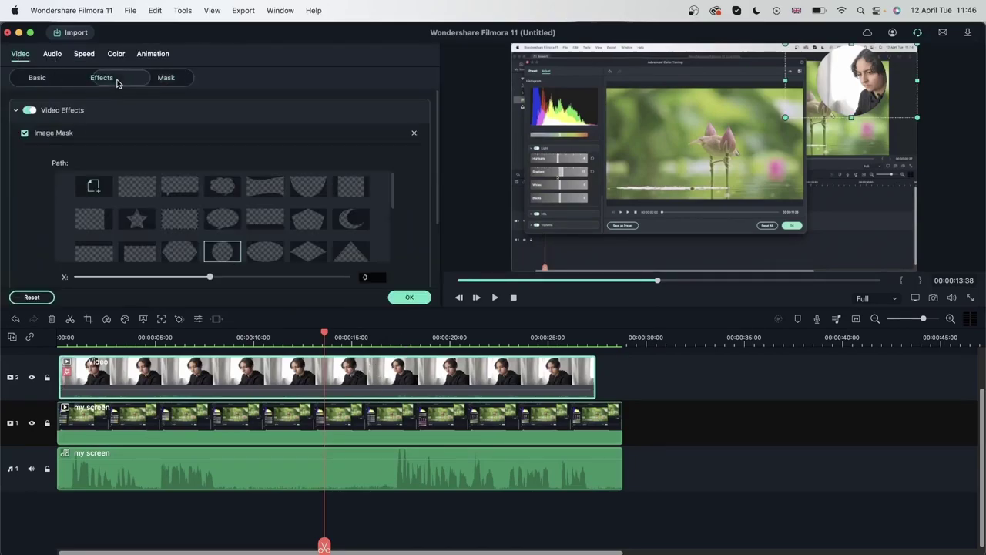
scroll(302, 238, "down", 1)
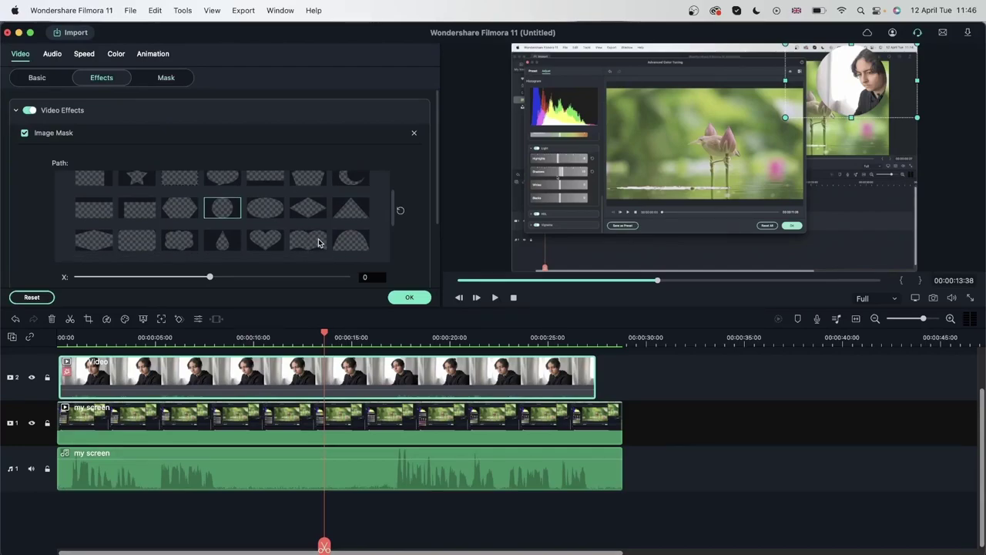
left_click(321, 243)
left_click(351, 206)
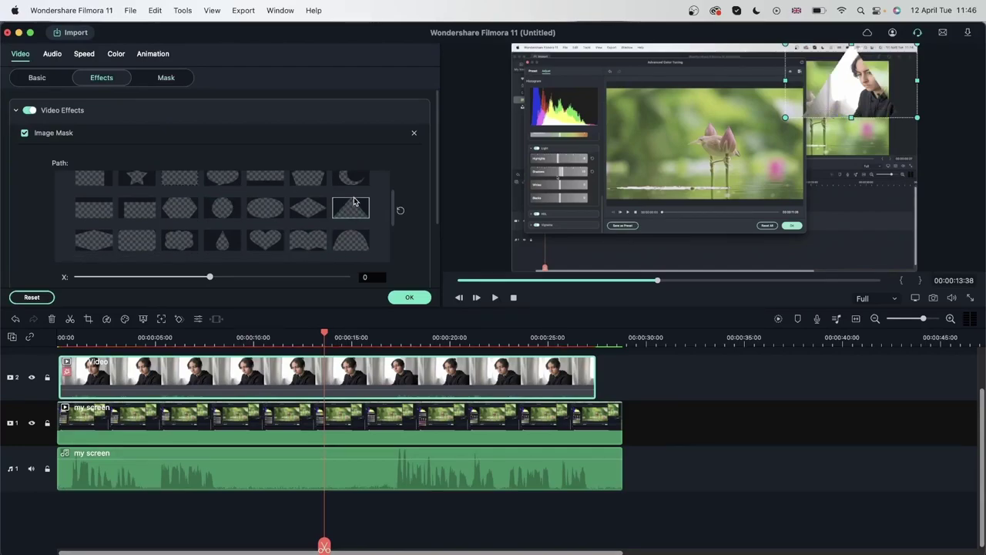
scroll(356, 193, "up", 1)
left_click(356, 184)
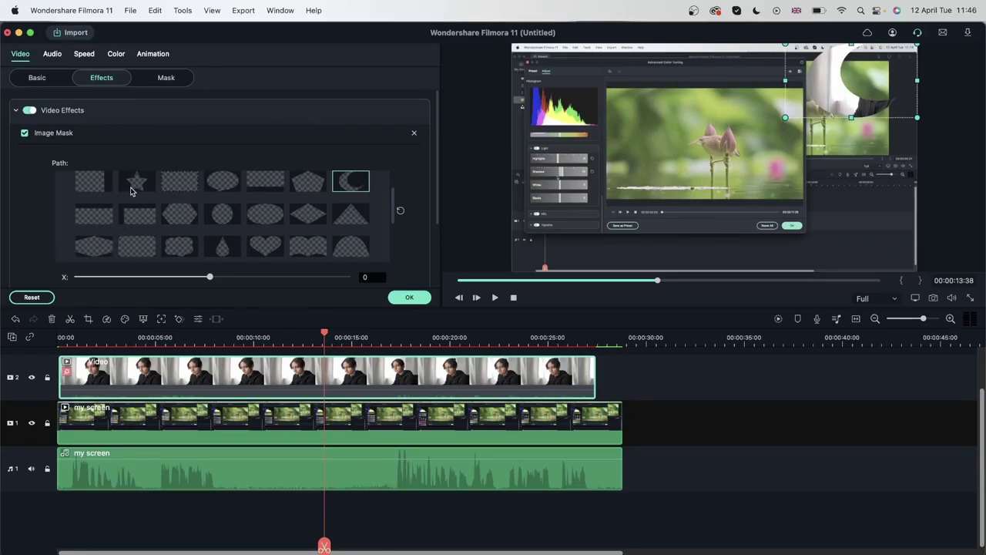
left_click(135, 186)
scroll(215, 238, "up", 1)
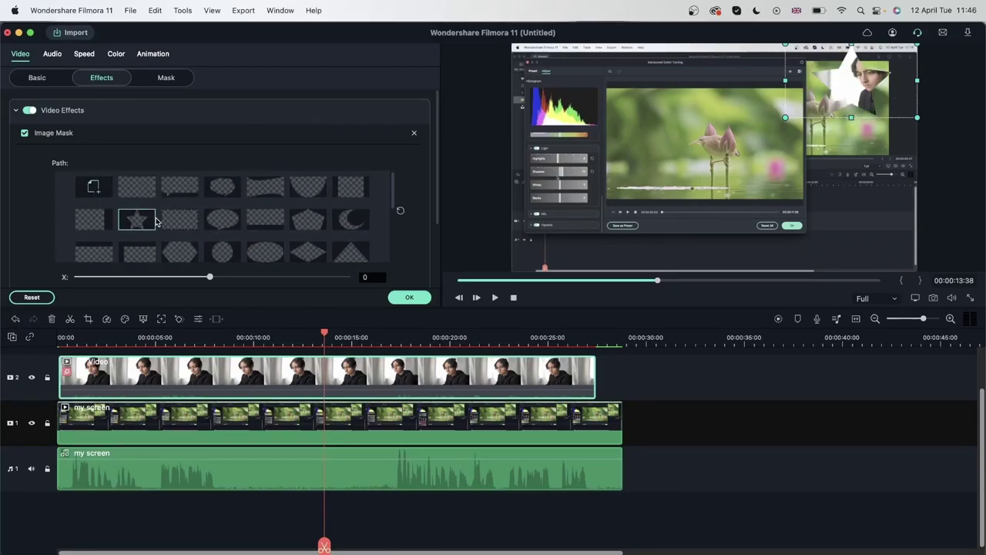
scroll(197, 220, "down", 1)
scroll(178, 199, "up", 1)
left_click(177, 195)
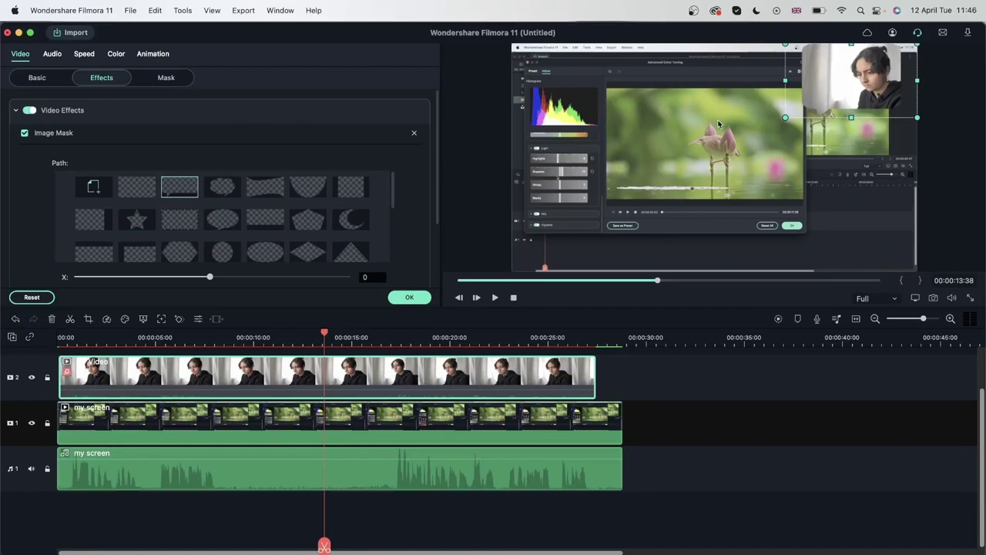
scroll(181, 241, "down", 4)
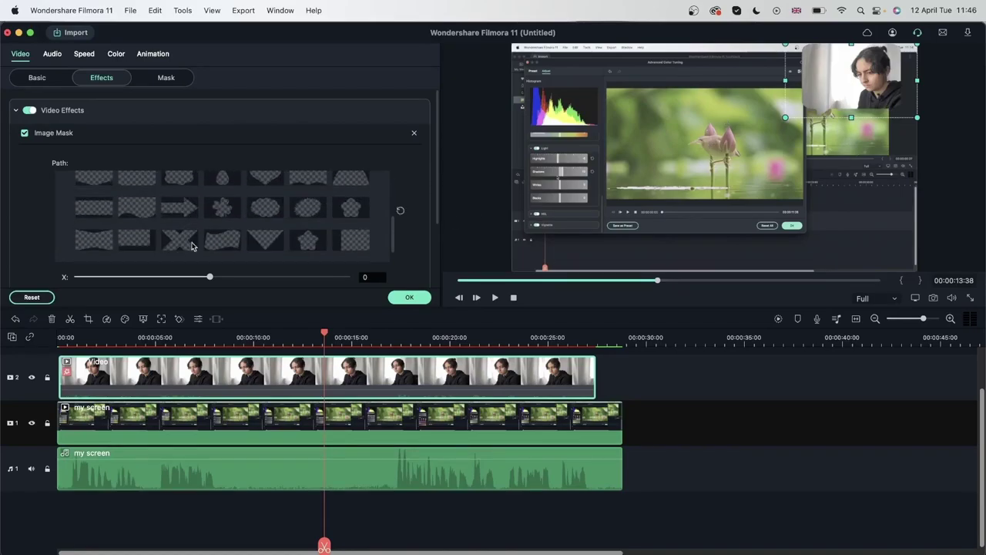
scroll(436, 225, "down", 3)
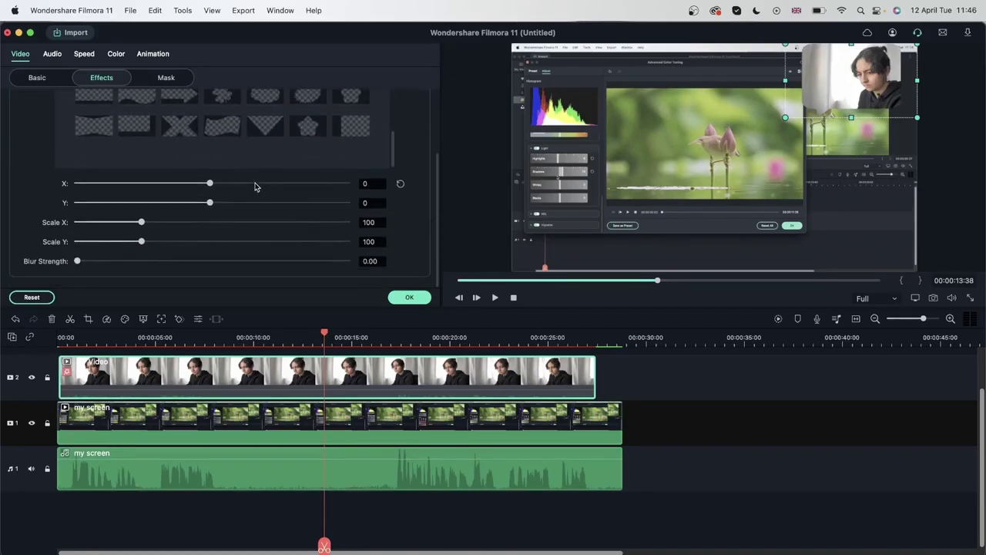
- Set the Image Mask to a circle at X 168, Y 24, Scale X 103, Scale Y 111
mouse_move(210, 184)
left_mouse_down()
mouse_move(183, 185)
mouse_move(262, 189)
mouse_move(224, 185)
left_mouse_up()
scroll(154, 171, "up", 1)
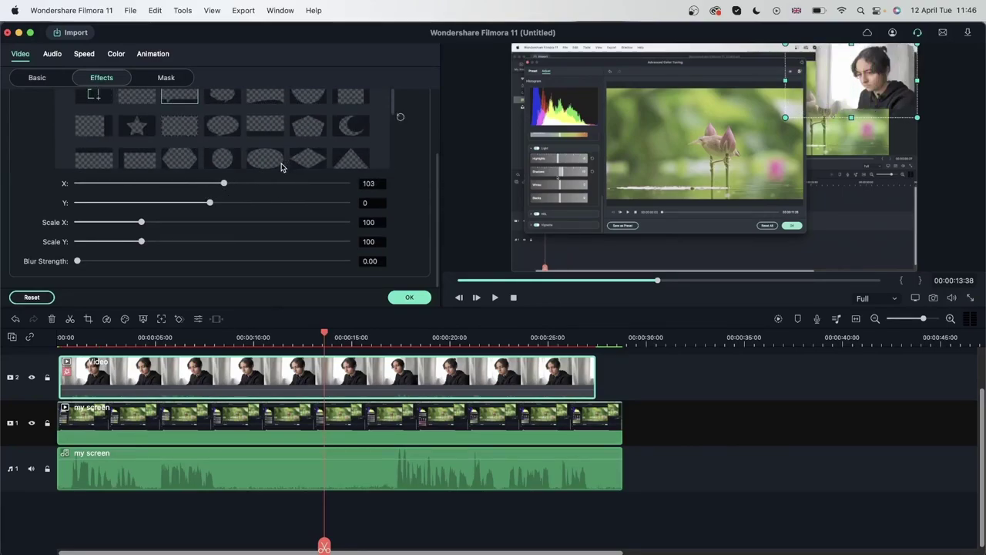
left_click(225, 157)
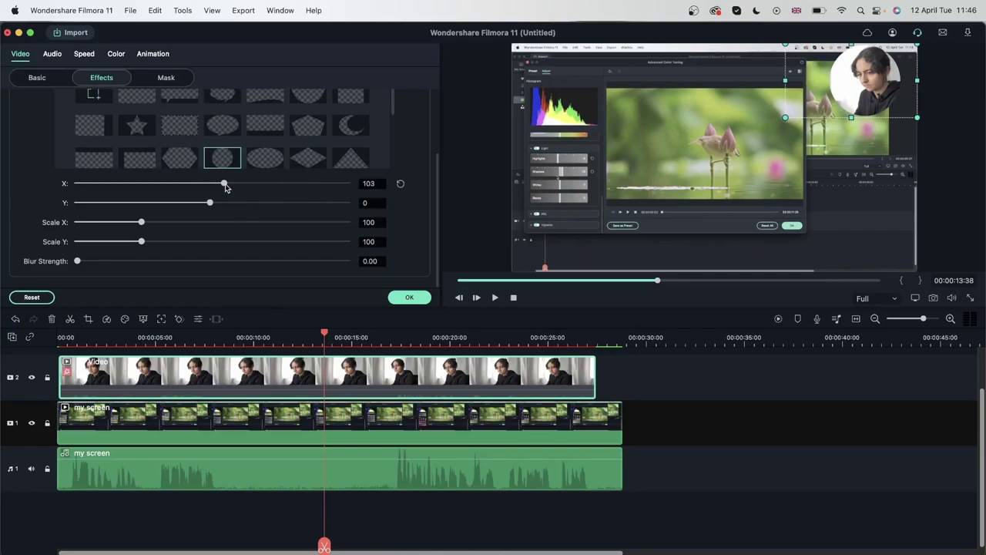
left_click_drag(224, 185, 213, 206)
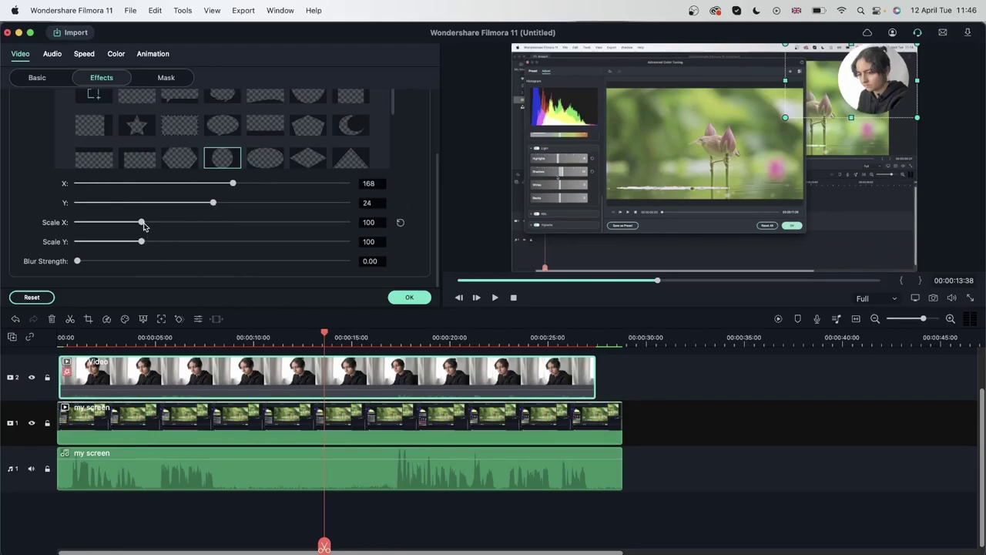
left_click_drag(143, 225, 150, 246)
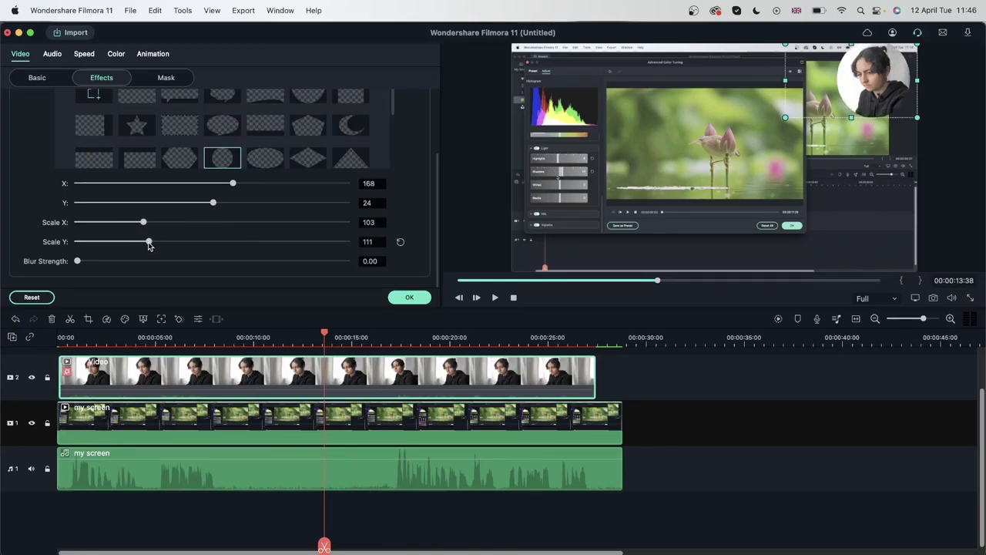
- Try feathering the circle with blur, reset blur to 0, and confirm
mouse_move(77, 260)
left_mouse_down()
mouse_move(332, 261)
mouse_move(15, 259)
mouse_move(396, 262)
mouse_move(85, 261)
left_mouse_up()
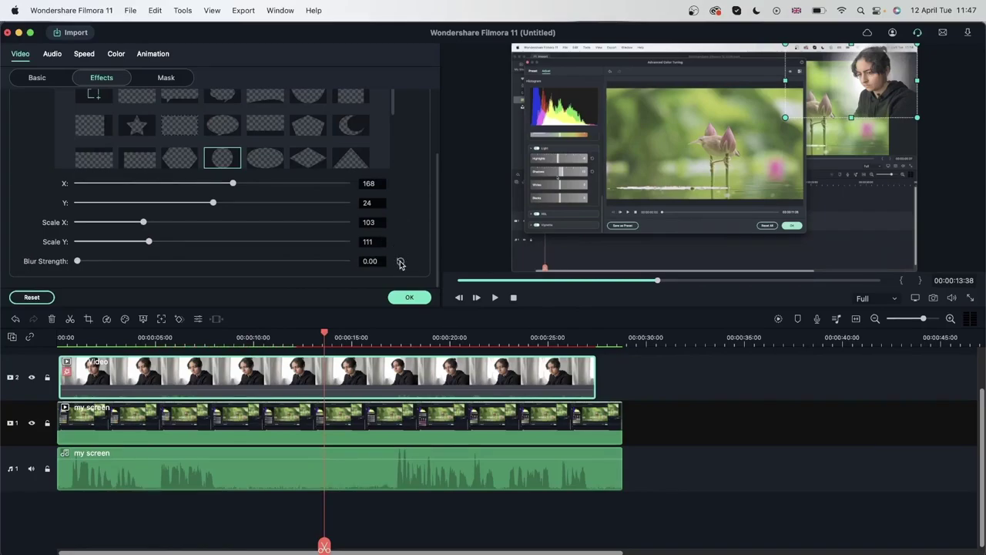
left_click(400, 263)
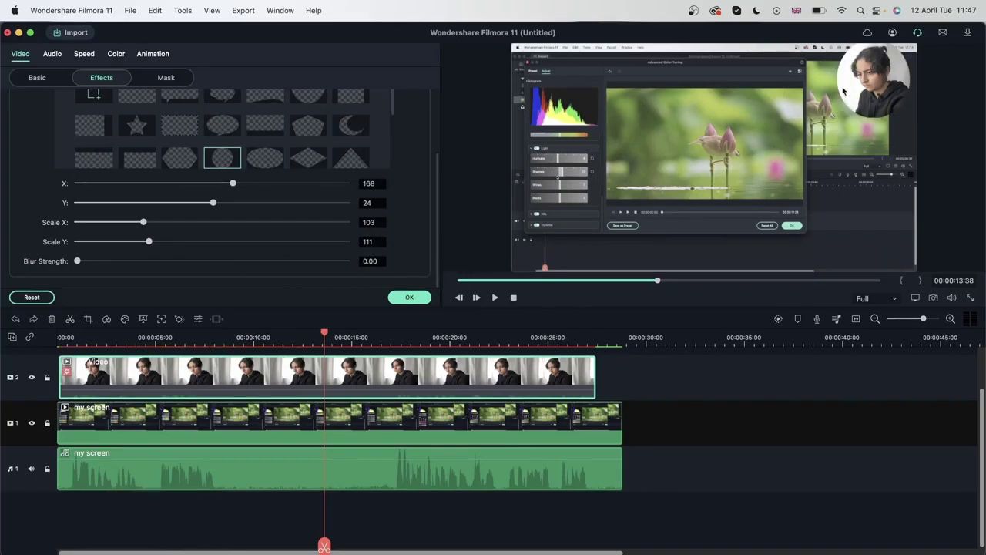
left_click(402, 299)
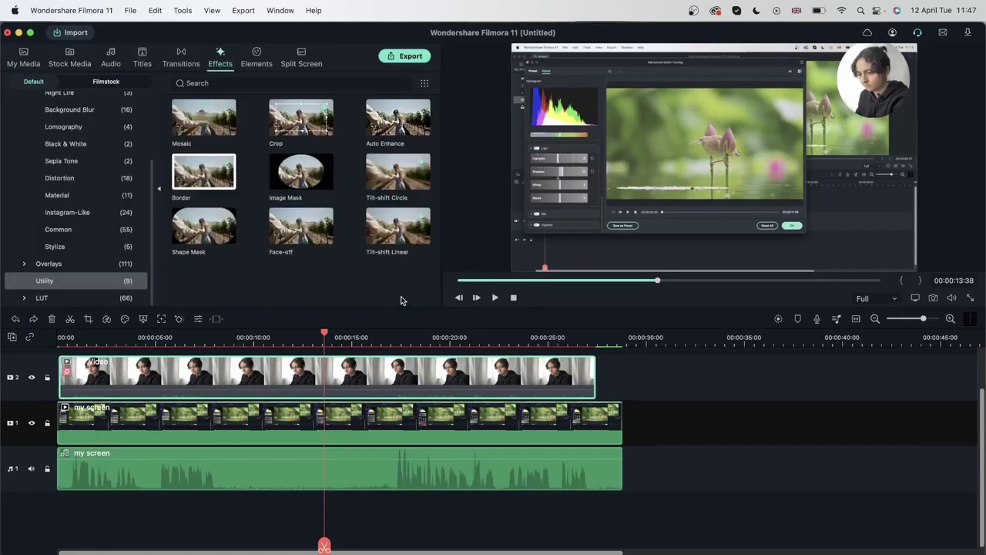
- Move the second webcam clip onto a new top track 3 at 00:00
scroll(356, 367, "up", 1)
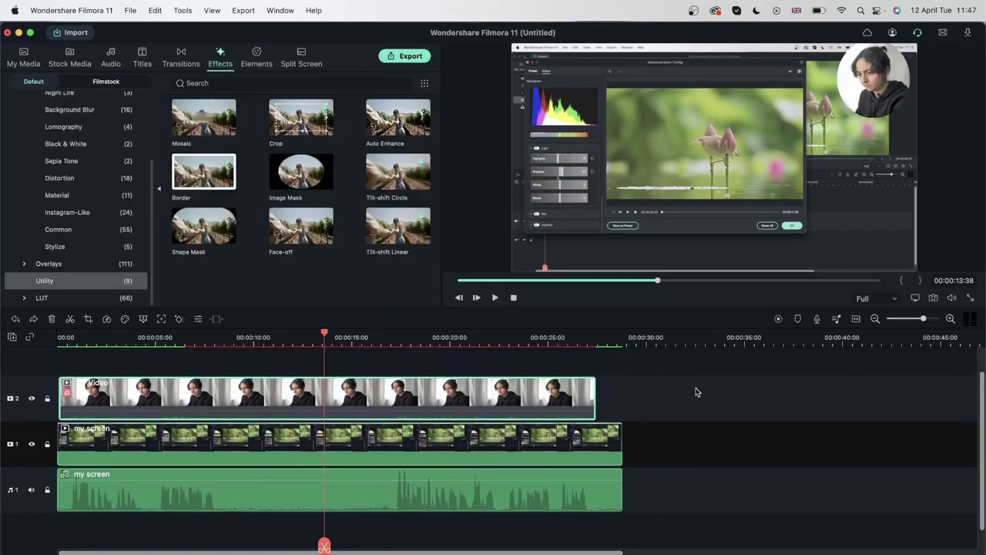
left_click(661, 333)
key("Down")
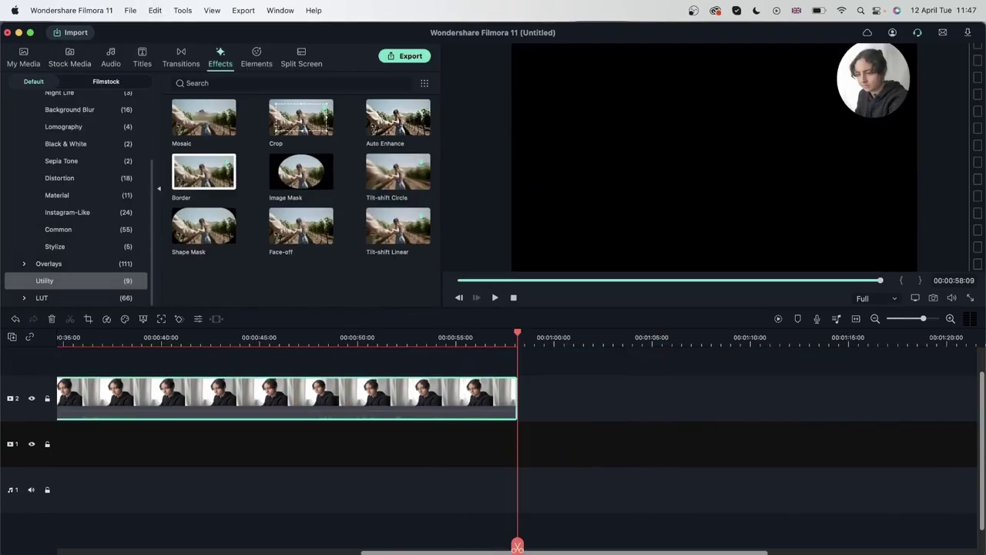
scroll(207, 515, "left", 10)
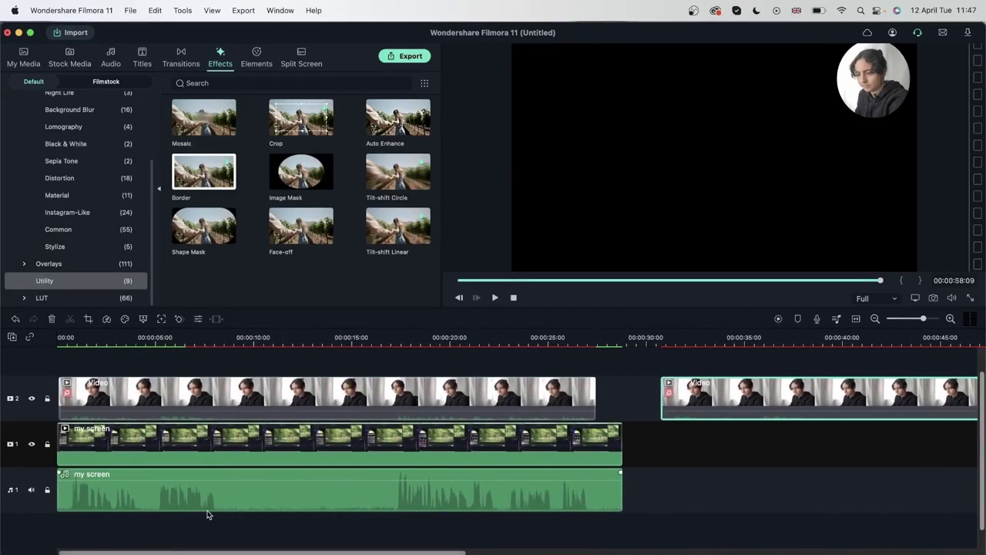
left_click_drag(709, 399, 107, 354)
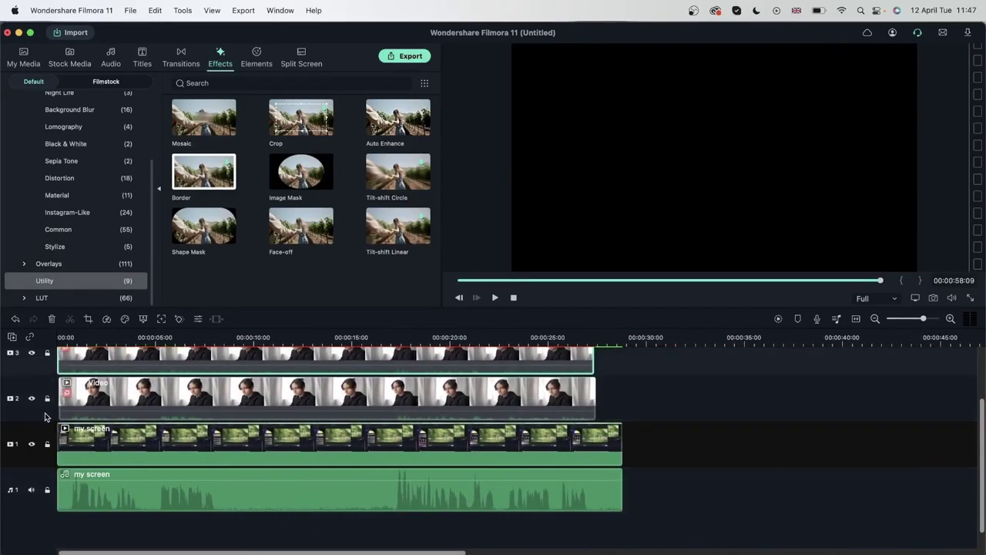
left_click(103, 399)
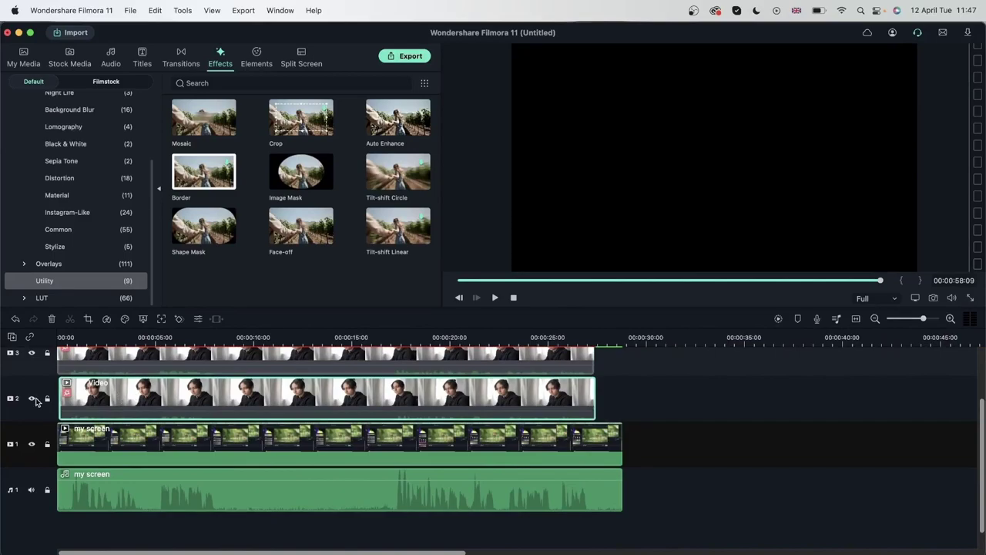
left_click(195, 339)
- Change the track 3 webcam clip's Image Mask to a rectangle and bring up Elements
double_click(251, 361)
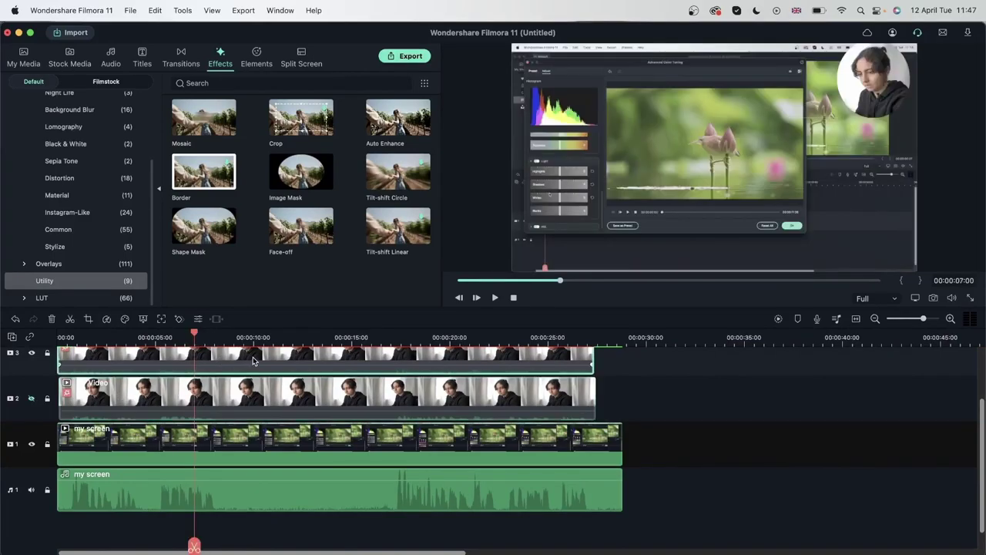
scroll(223, 189, "up", 2)
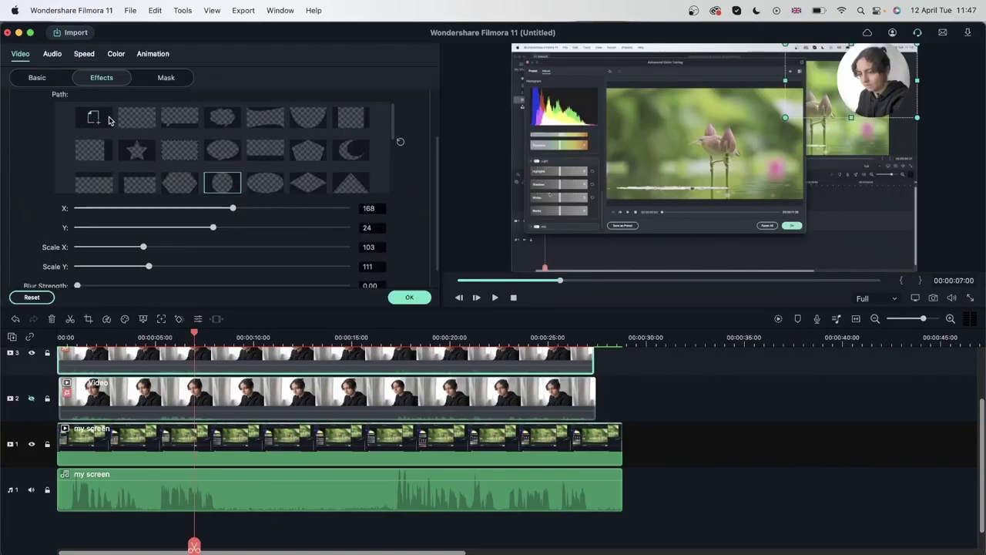
left_click(136, 117)
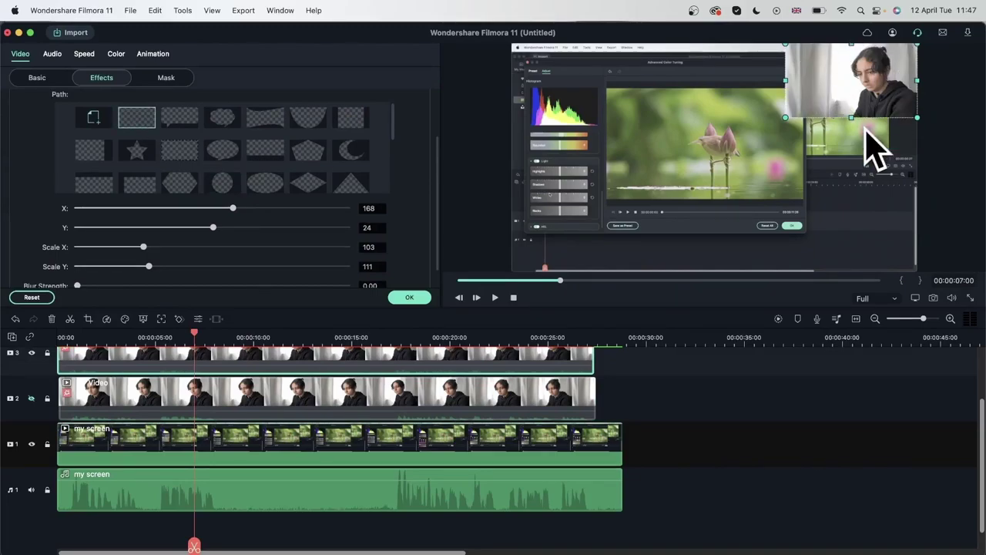
left_click(397, 300)
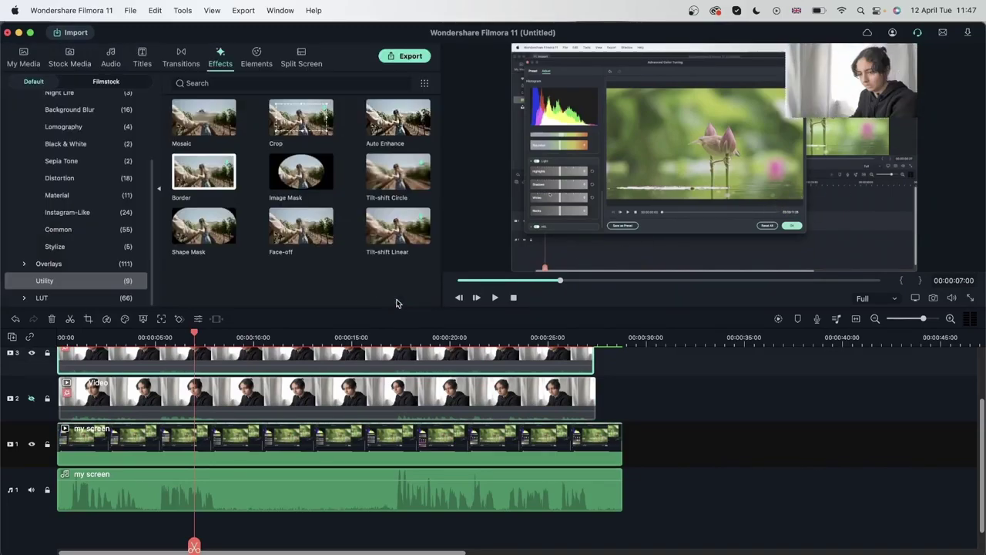
left_click(261, 61)
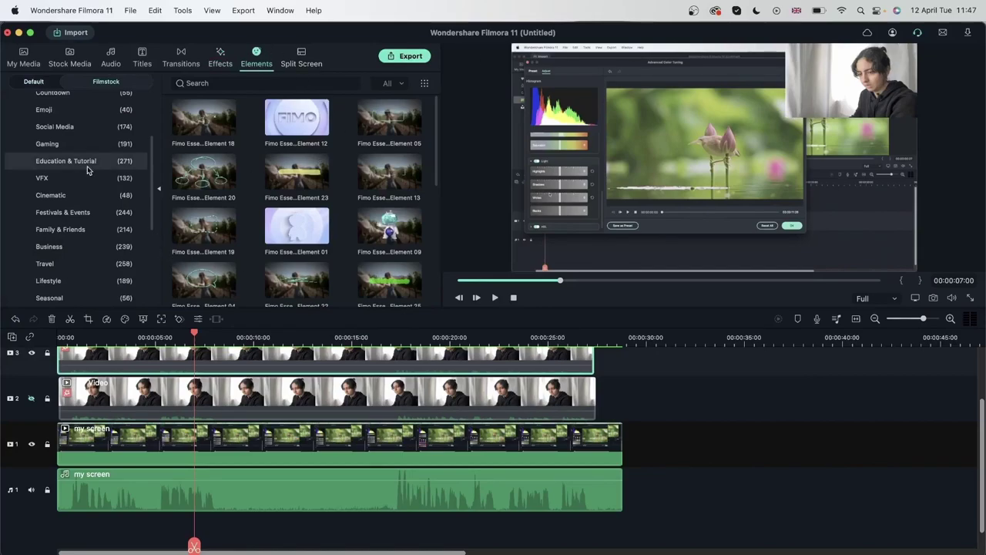
scroll(75, 180, "down", 5)
scroll(75, 181, "up", 10)
type("frame")
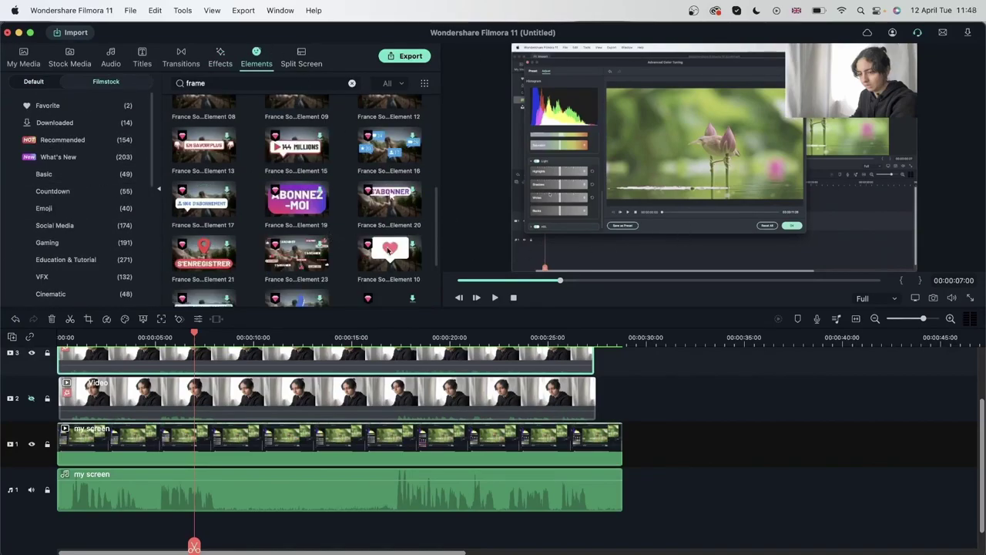
scroll(269, 276, "down", 3)
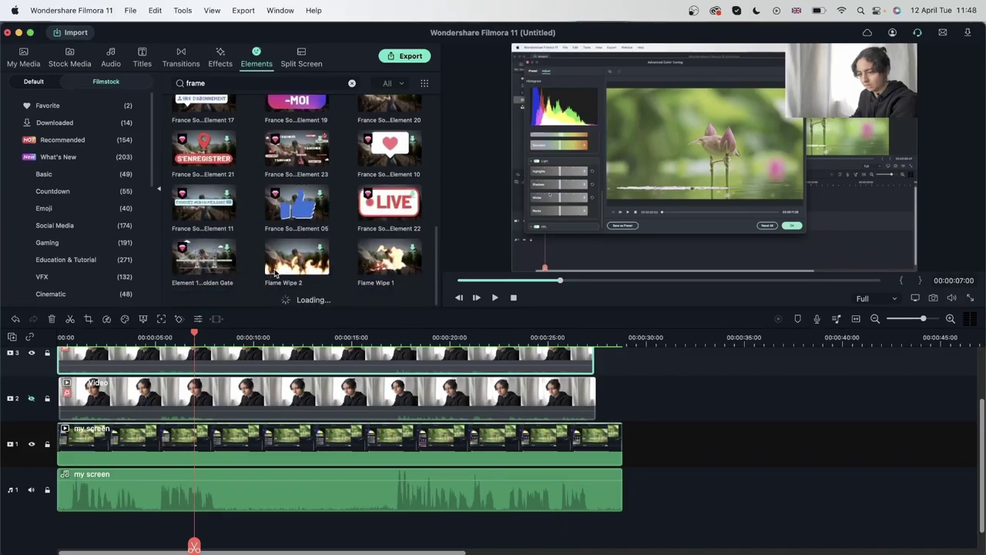
scroll(293, 231, "down", 3)
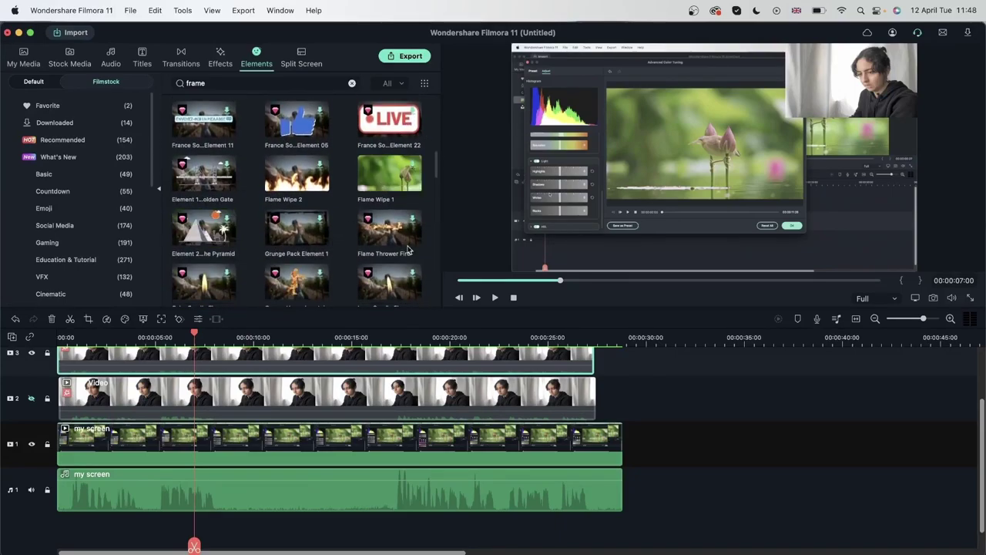
scroll(450, 408, "up", 3)
left_click_drag(389, 127, 167, 385)
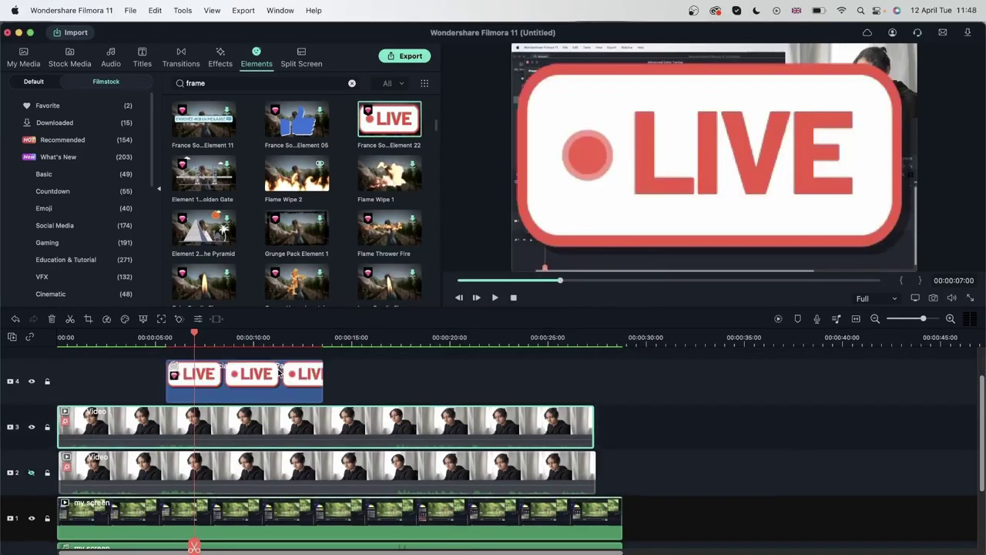
double_click(741, 188)
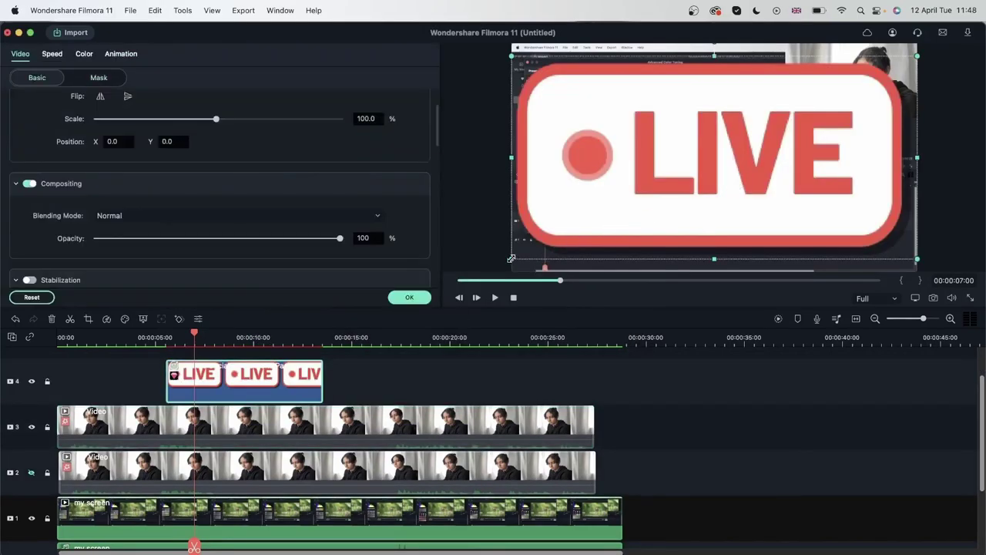
left_click_drag(511, 258, 905, 116)
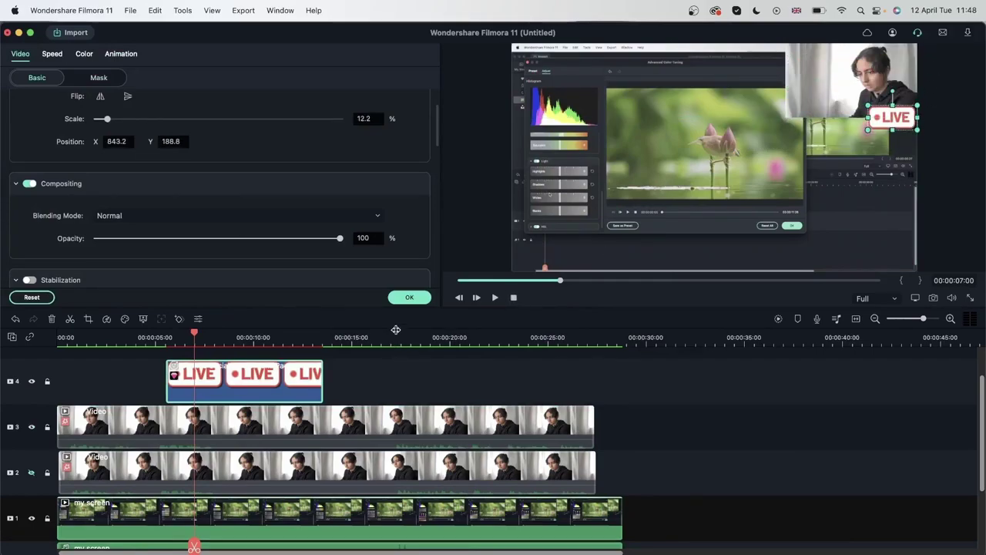
left_click(408, 298)
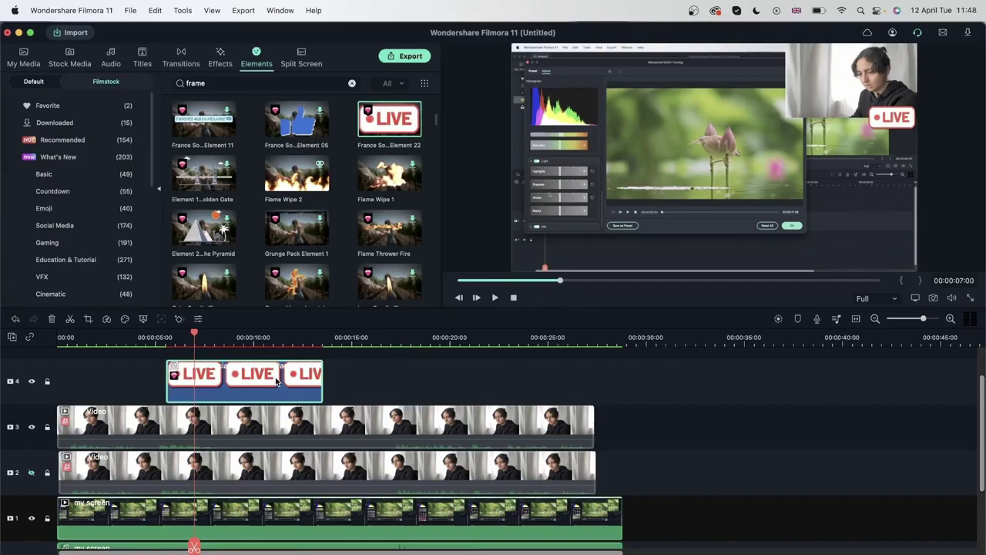
key("Delete")
- Add Subscribe1 to track 4 at 47.5% scale, bottom-right, starting near 1 second
left_click(352, 82)
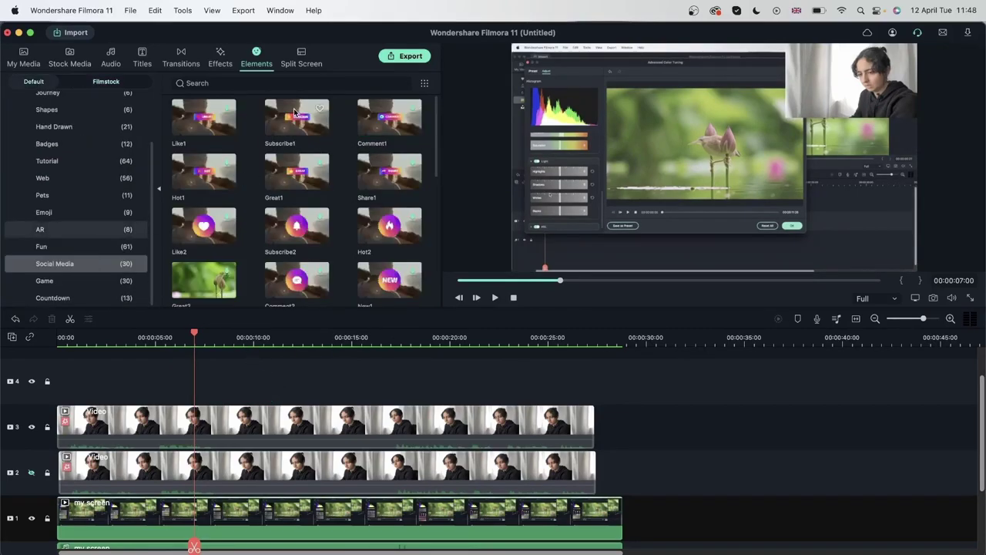
left_click_drag(295, 112, 239, 377)
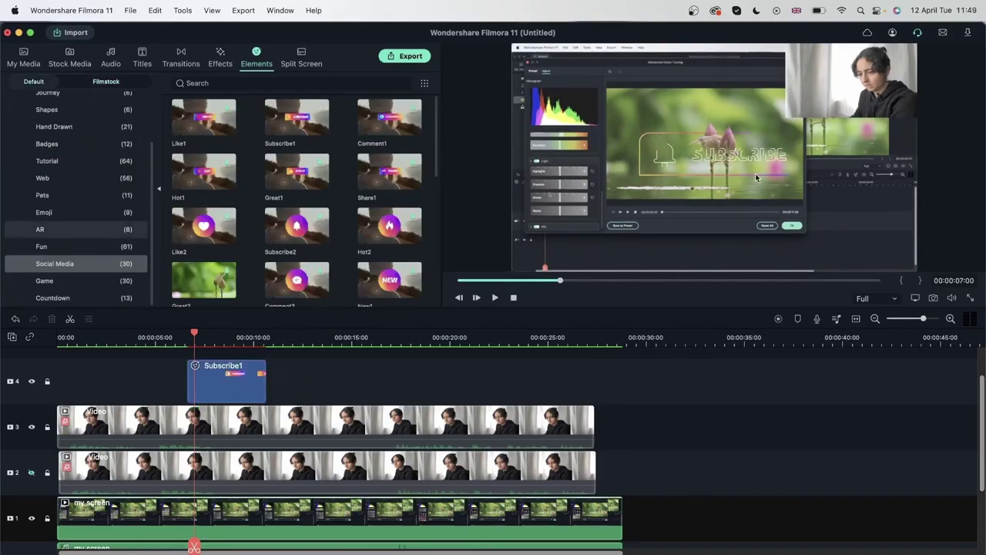
left_click(236, 377)
left_click_drag(722, 164, 866, 243)
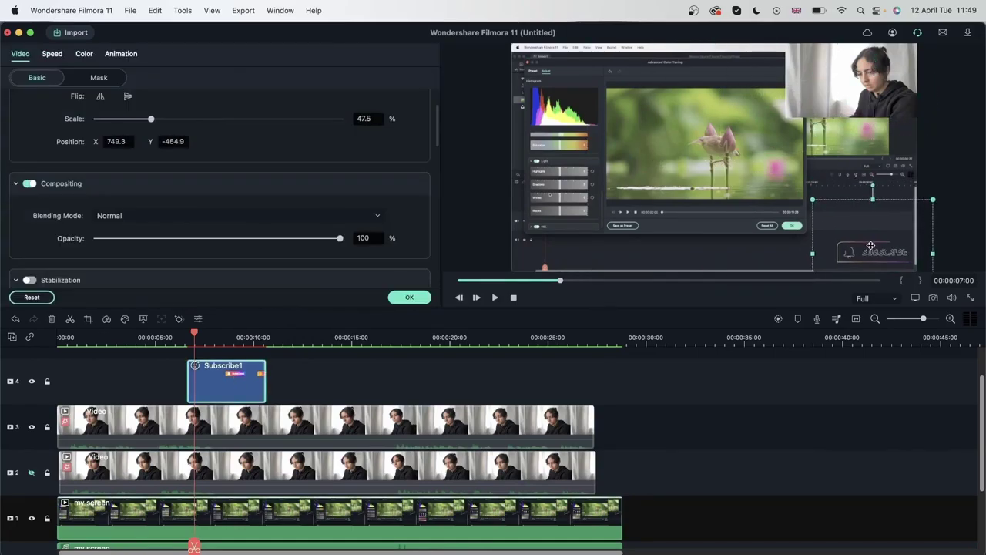
left_click_drag(227, 390, 130, 395)
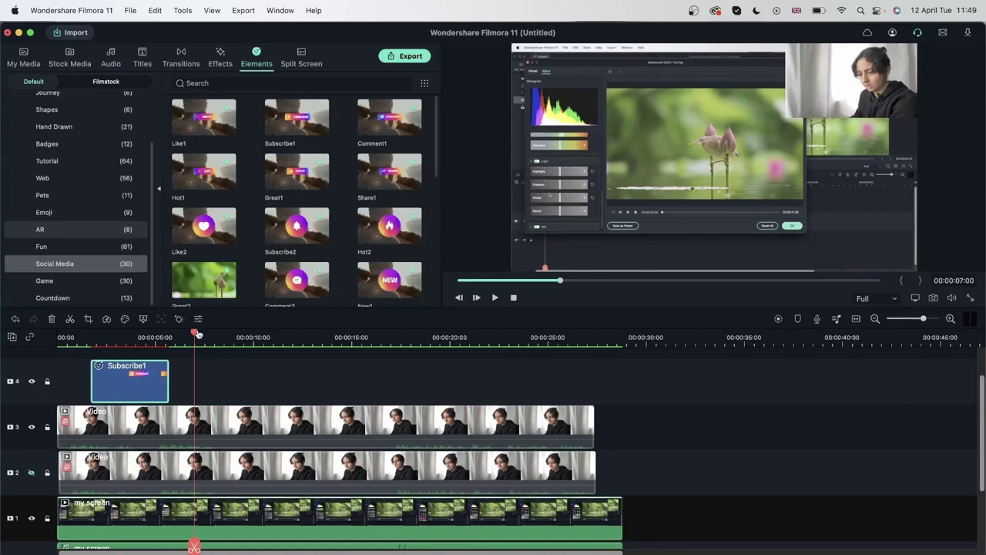
left_click(71, 350)
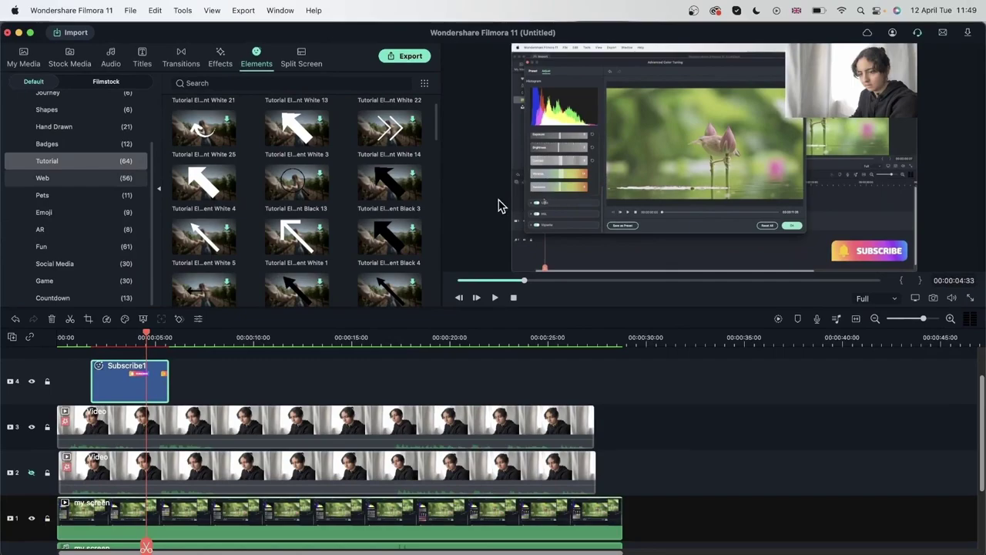
- Add Tutorial Element White 4 to track 5, scaled to about 9.9% and pointing at Brightness
left_click_drag(146, 547, 79, 548)
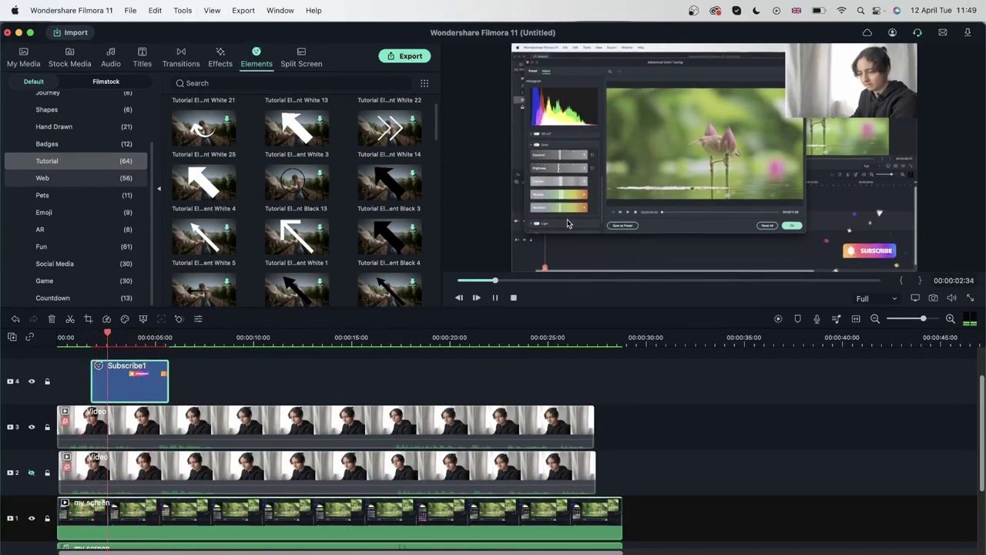
key("space")
scroll(218, 345, "up", 1)
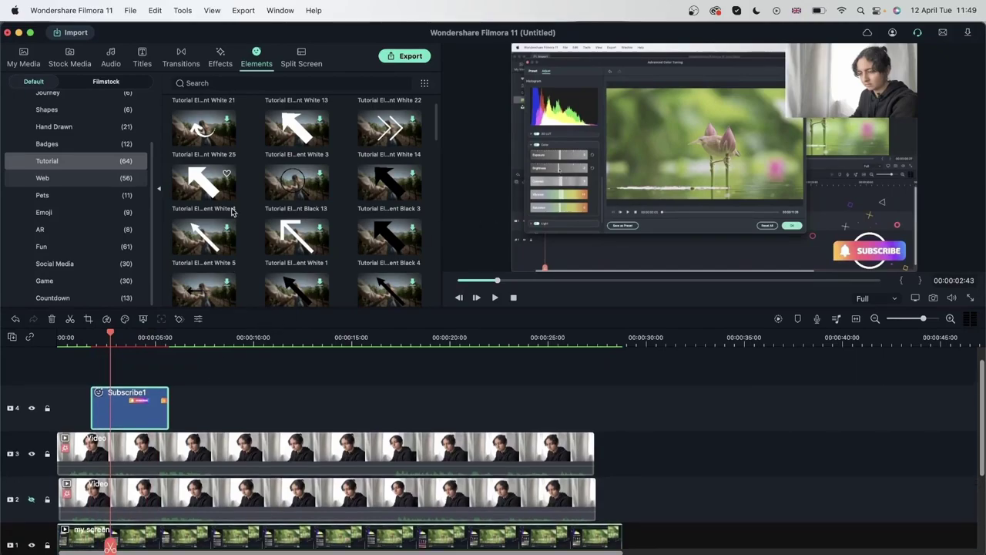
left_click_drag(220, 185, 101, 376)
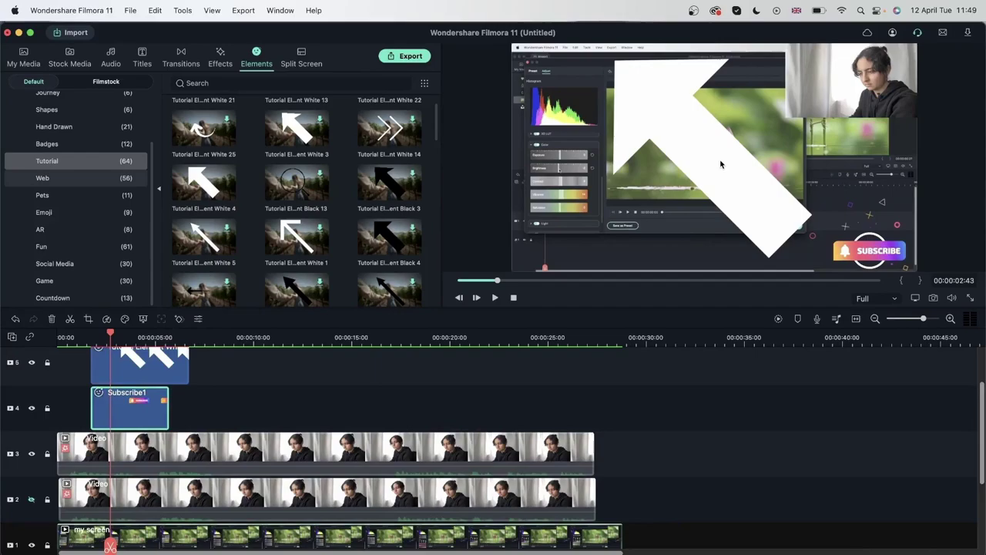
double_click(736, 183)
left_click_drag(829, 270, 592, 187)
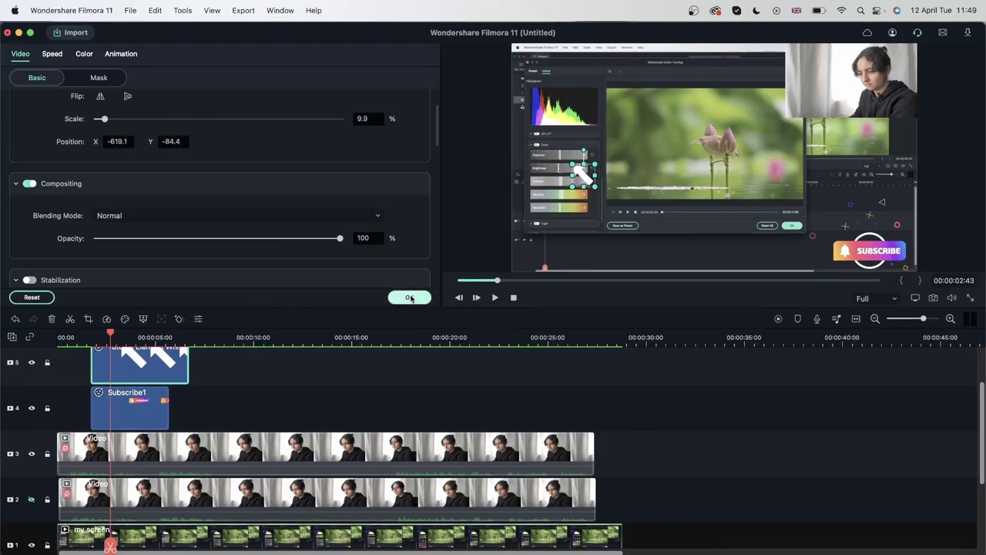
left_click(410, 296)
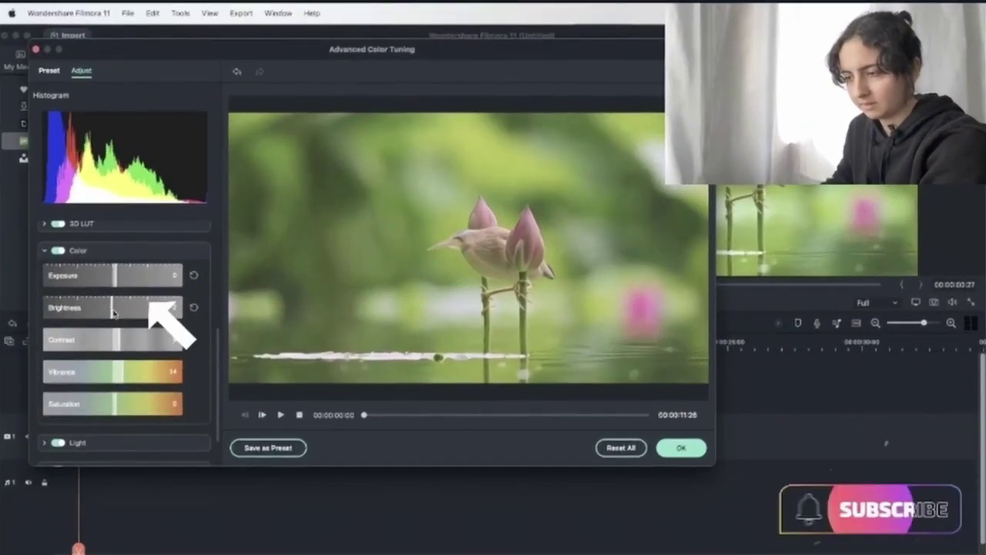
- Trim the arrow to end at the playhead near 0:03 and preview it with the Subscribe animation
scroll(115, 314, "down", 2)
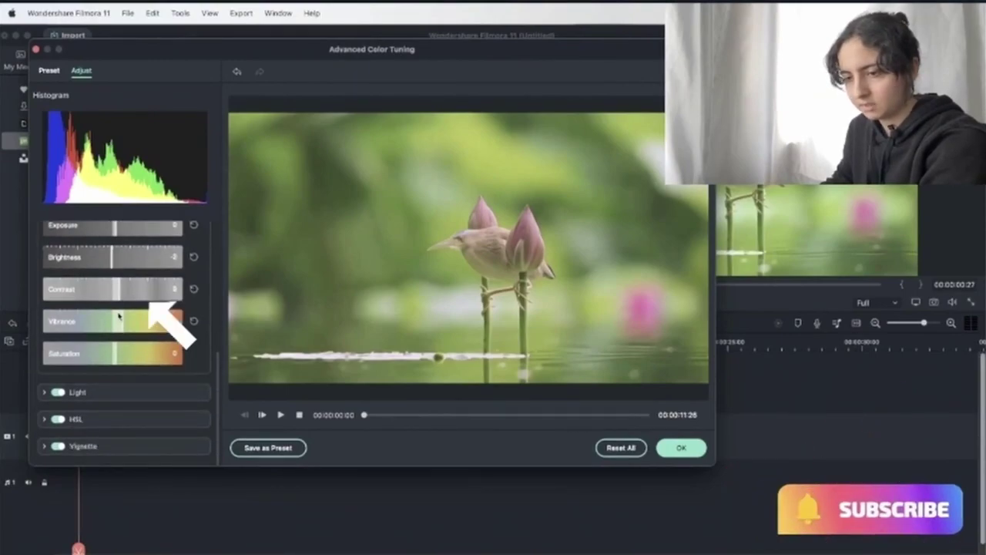
scroll(118, 316, "up", 2)
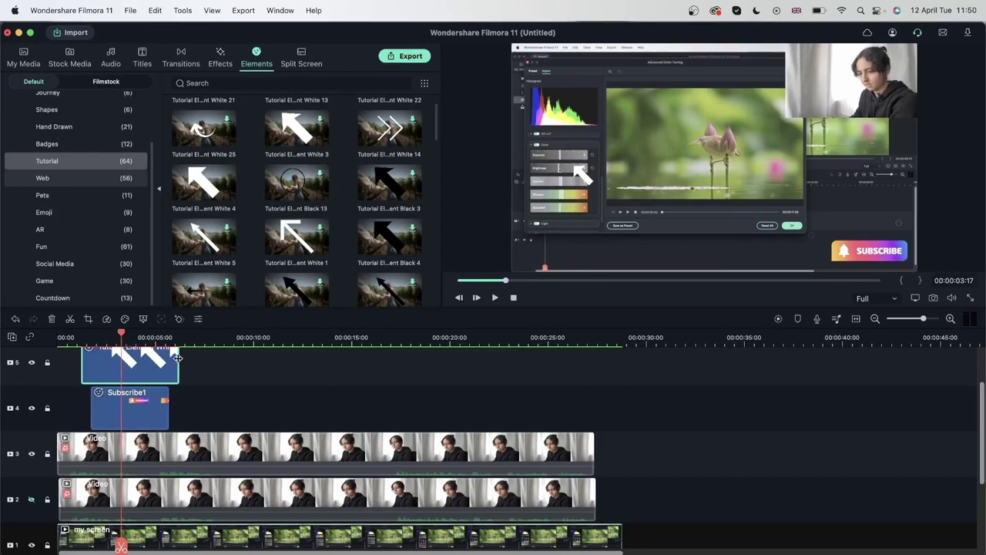
left_click_drag(178, 358, 120, 357)
left_click(101, 332)
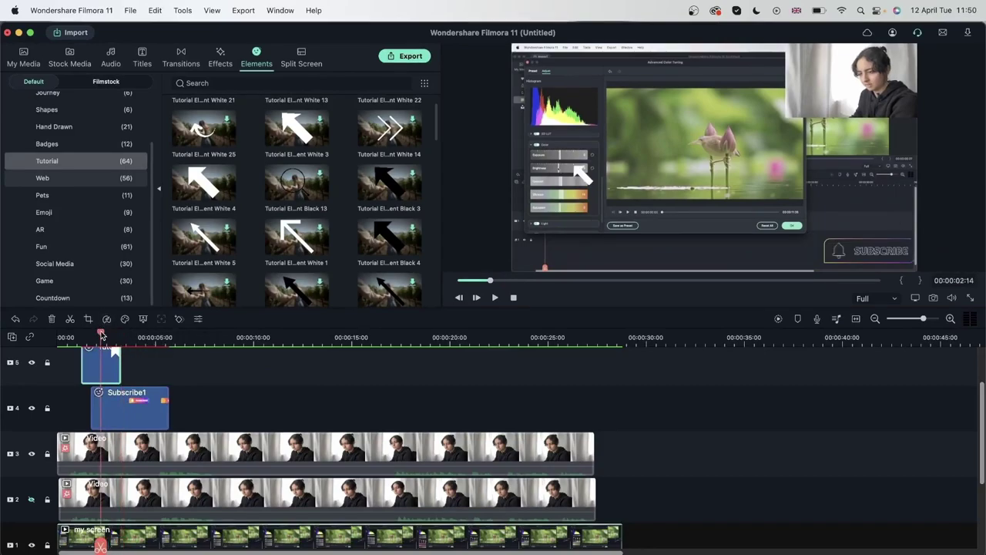
key("space")
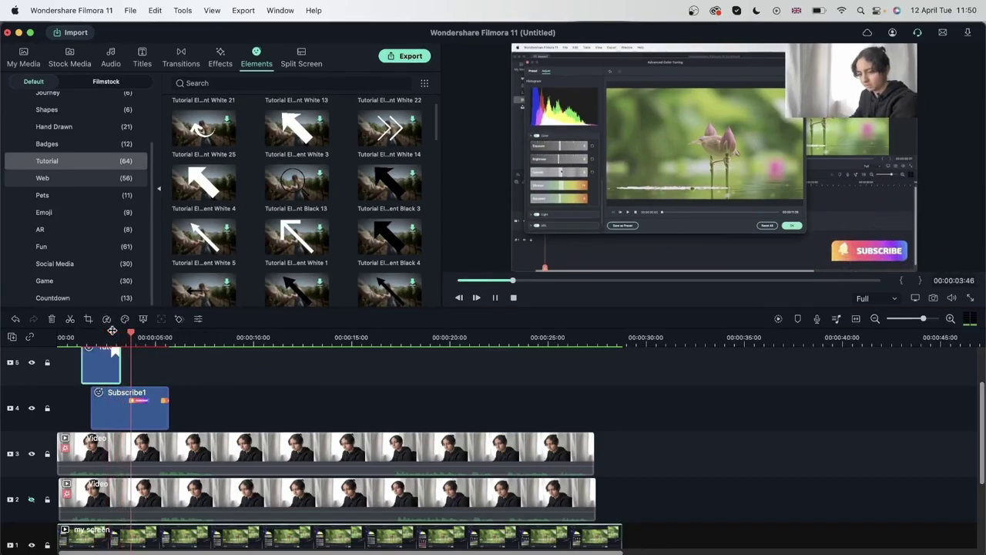
key("space")
left_click(181, 58)
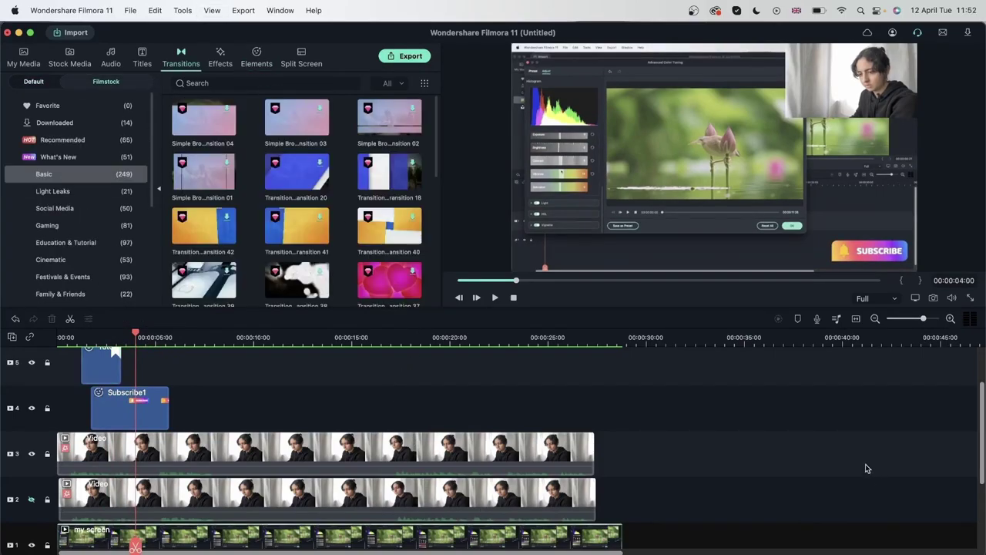
- Apply the Studs overlay from Included Overlays to the track 3 webcam clip
left_click(216, 61)
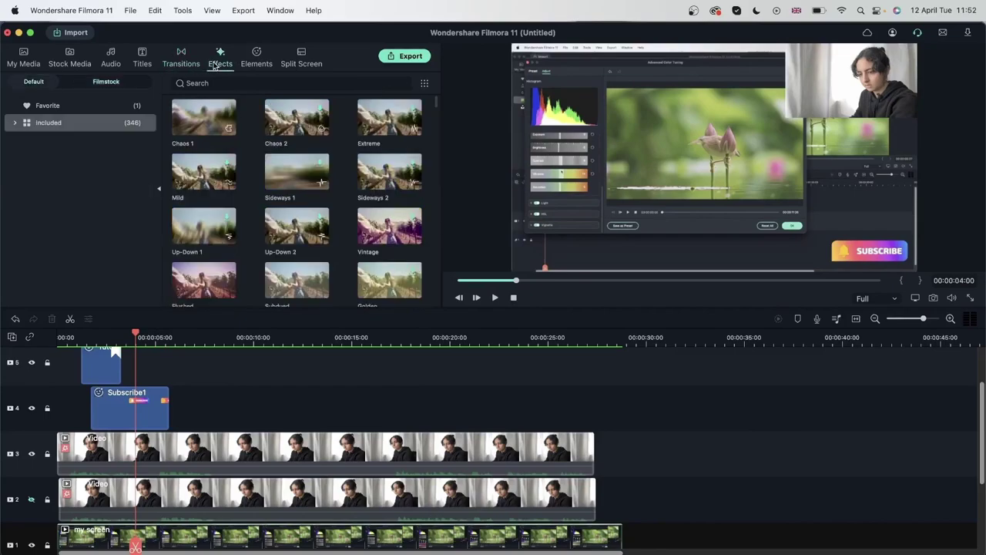
left_click(15, 123)
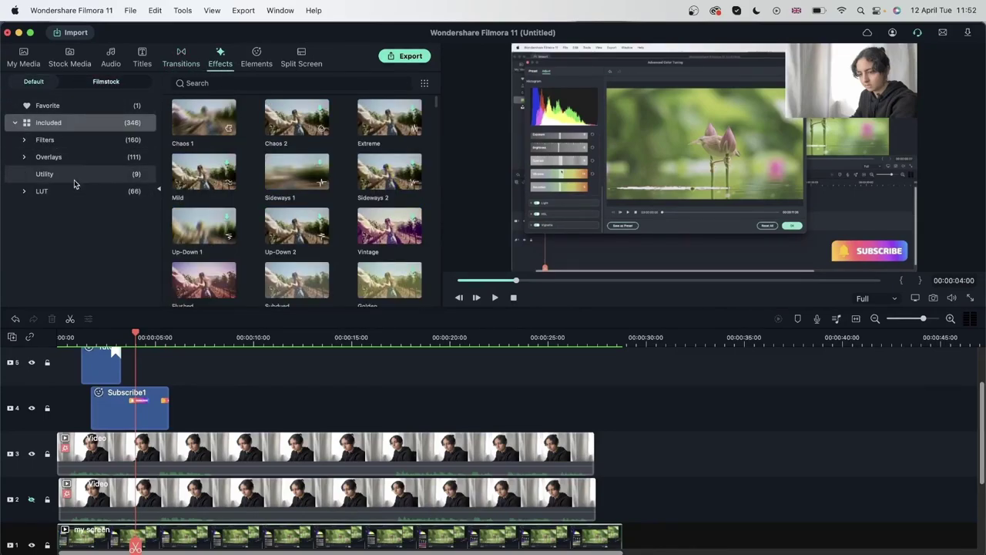
left_click(66, 158)
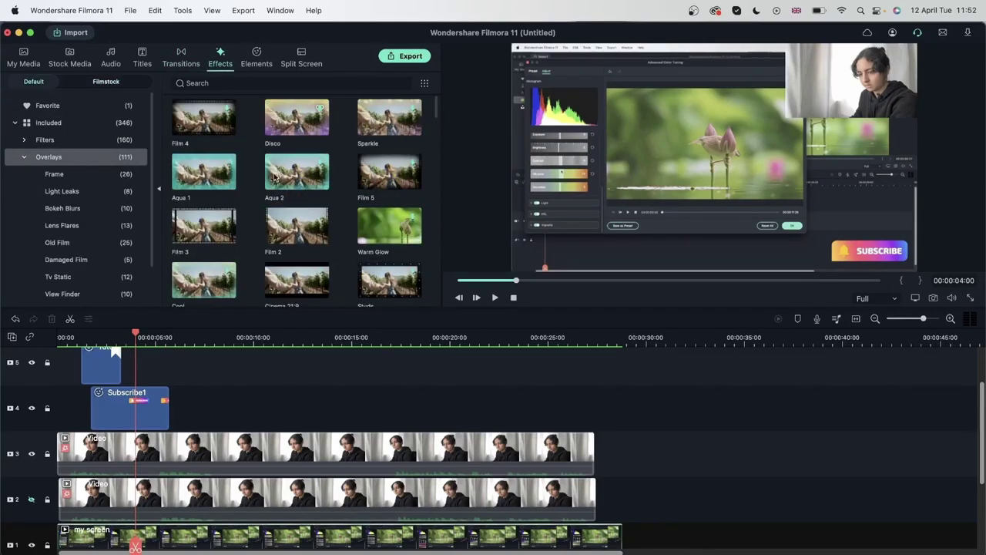
scroll(408, 266, "down", 2)
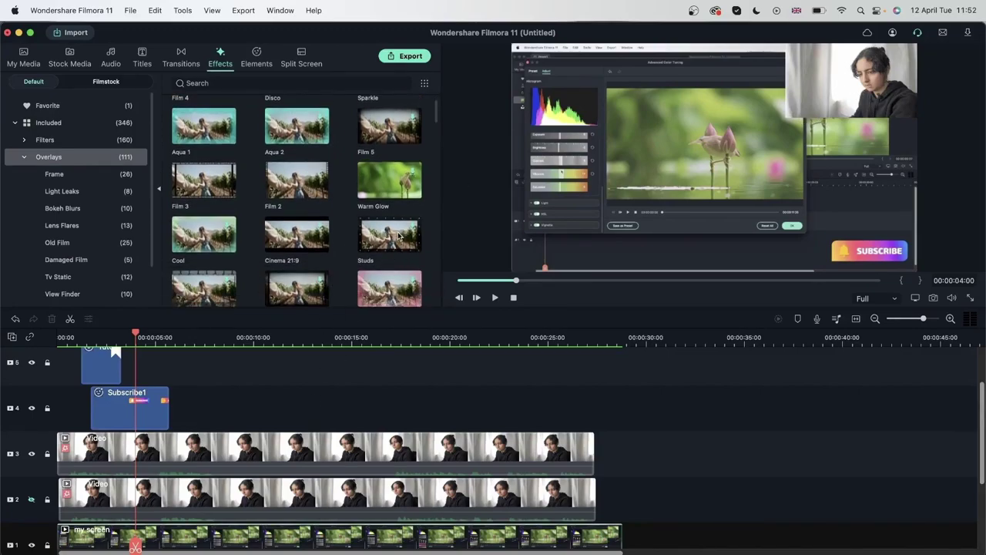
left_click_drag(400, 236, 157, 455)
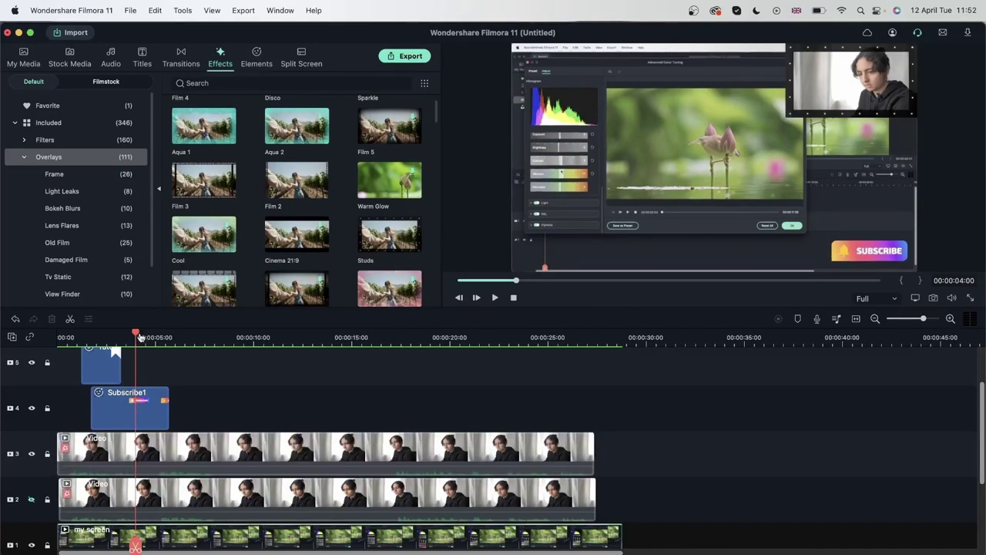
left_click_drag(139, 336, 196, 420)
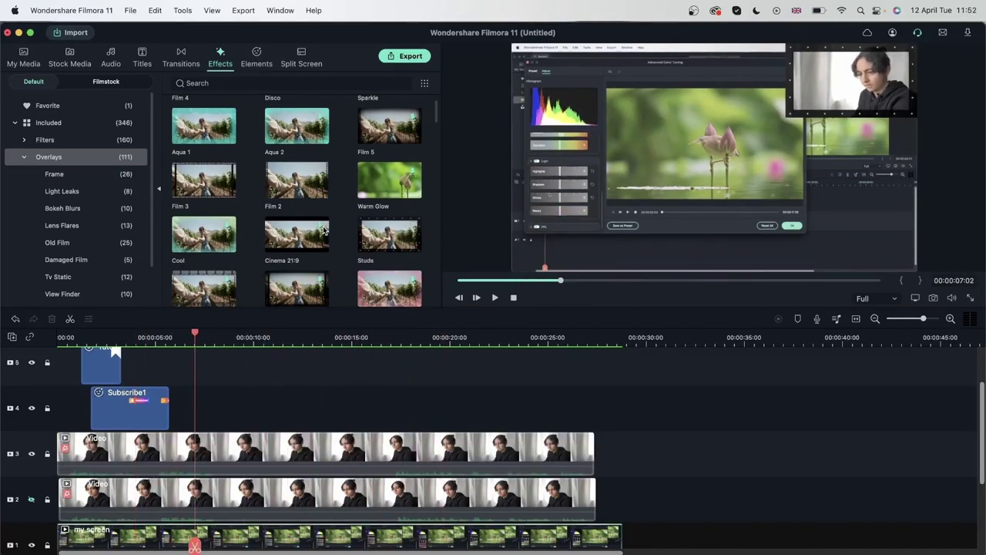
- Apply the Utility Border effect to the same track 3 webcam clip
scroll(323, 230, "down", 10)
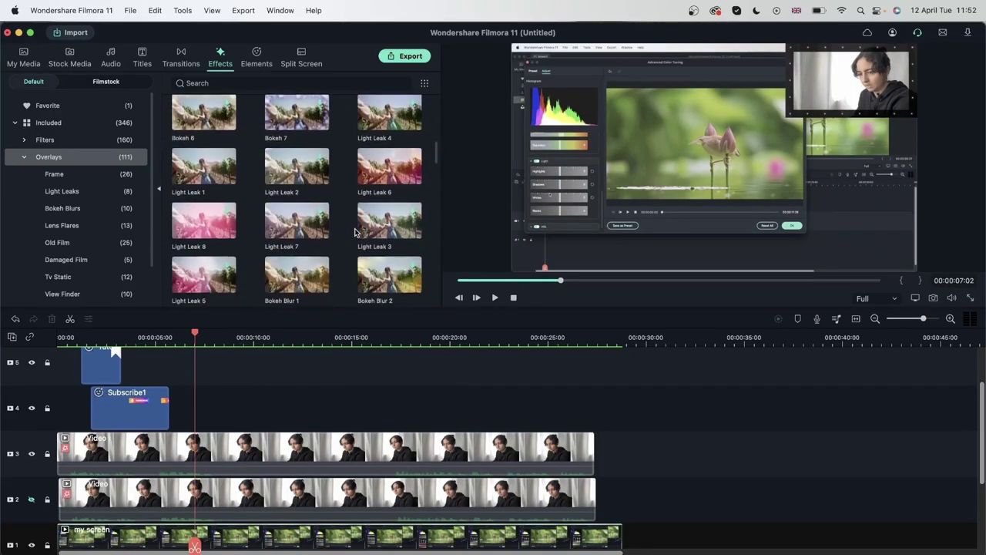
scroll(400, 235, "down", 4)
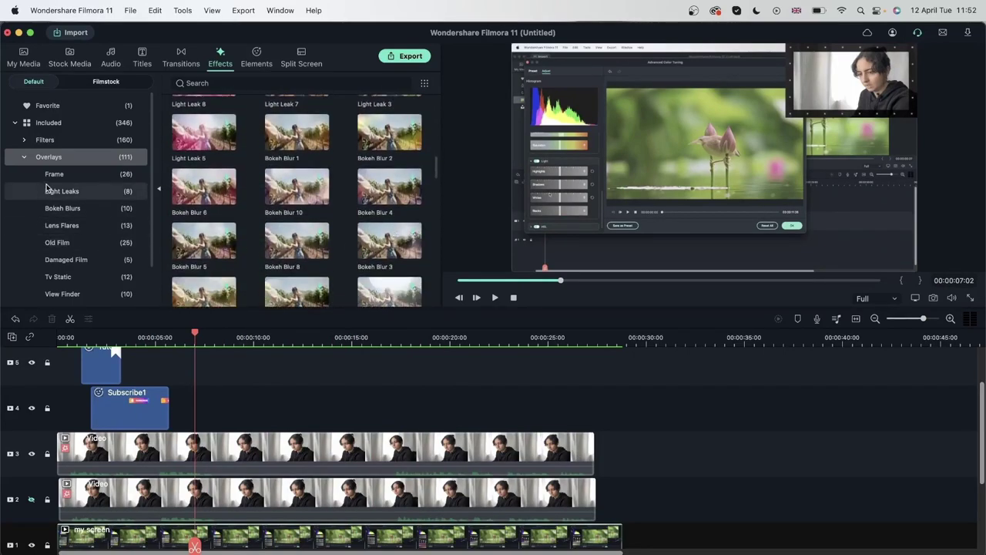
left_click(90, 174)
scroll(326, 222, "up", 2)
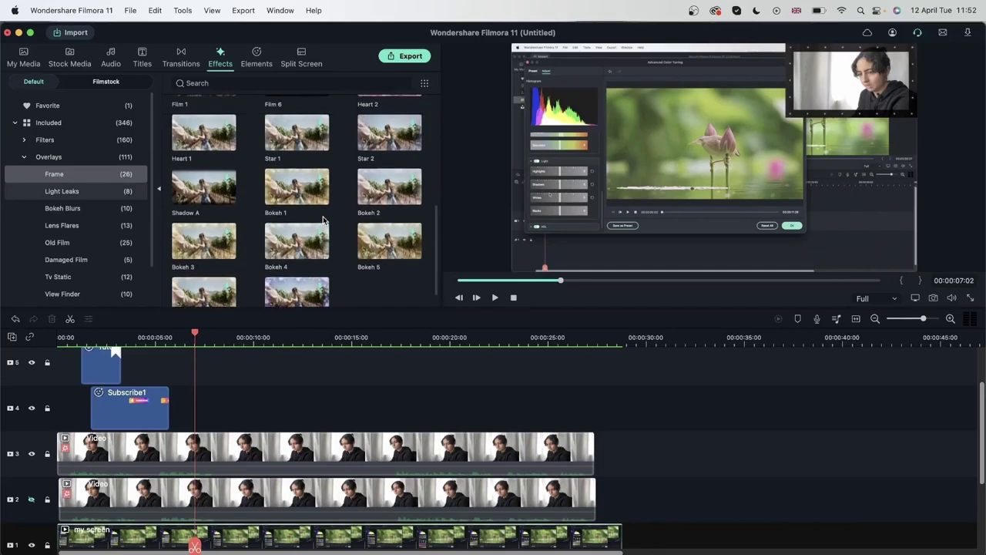
scroll(297, 208, "up", 5)
scroll(70, 276, "down", 2)
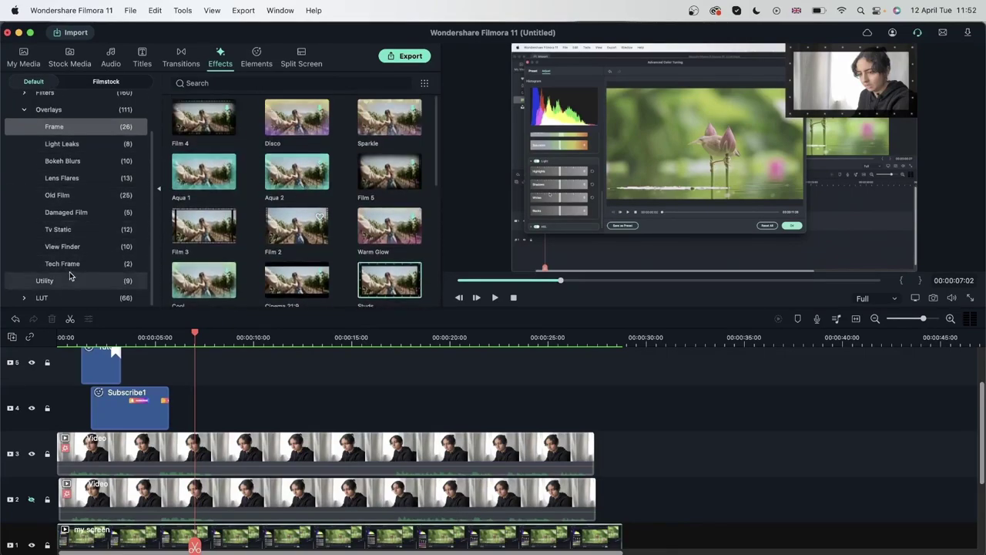
left_click(66, 278)
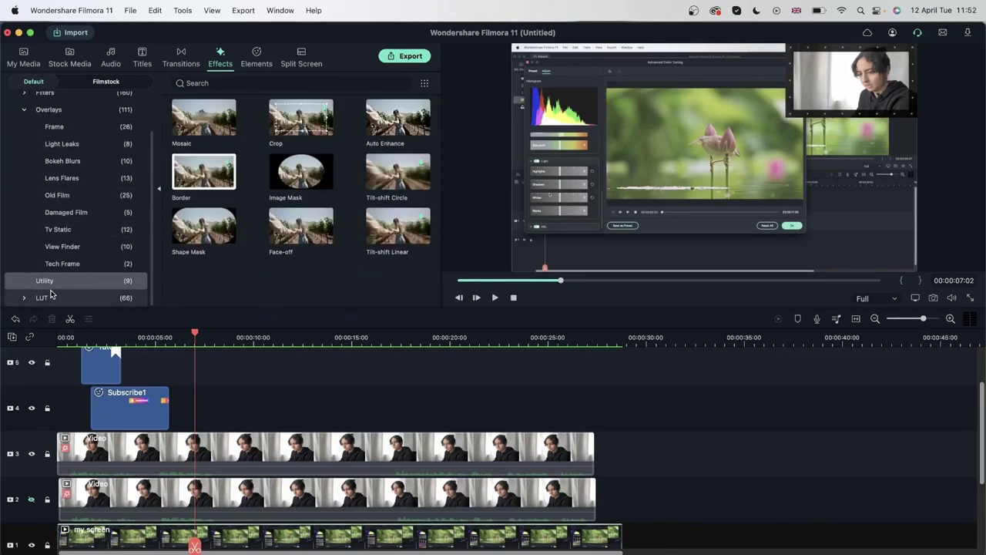
left_click_drag(193, 175, 231, 451)
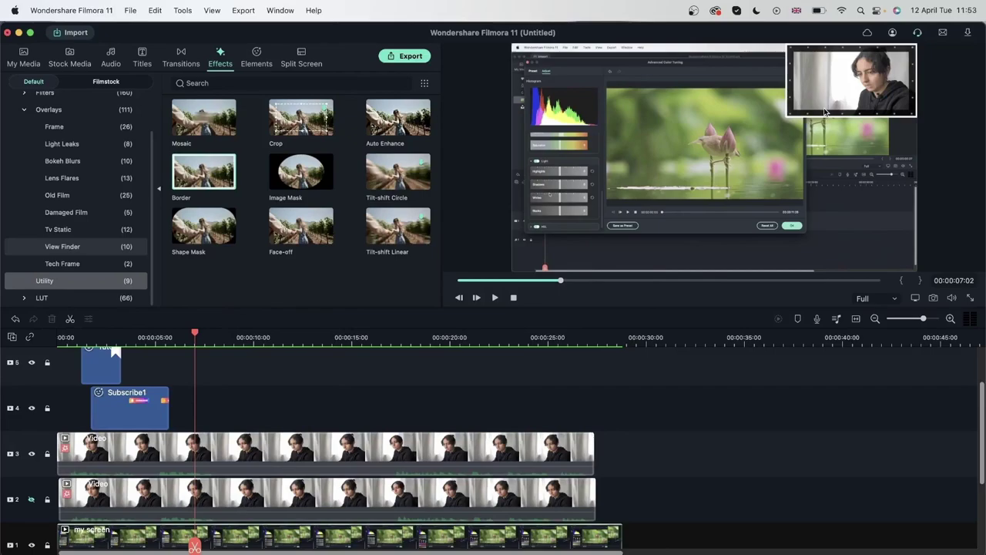
- Delete the square webcam clip, unhide track 2 and add Border to the circular webcam
left_click(387, 444)
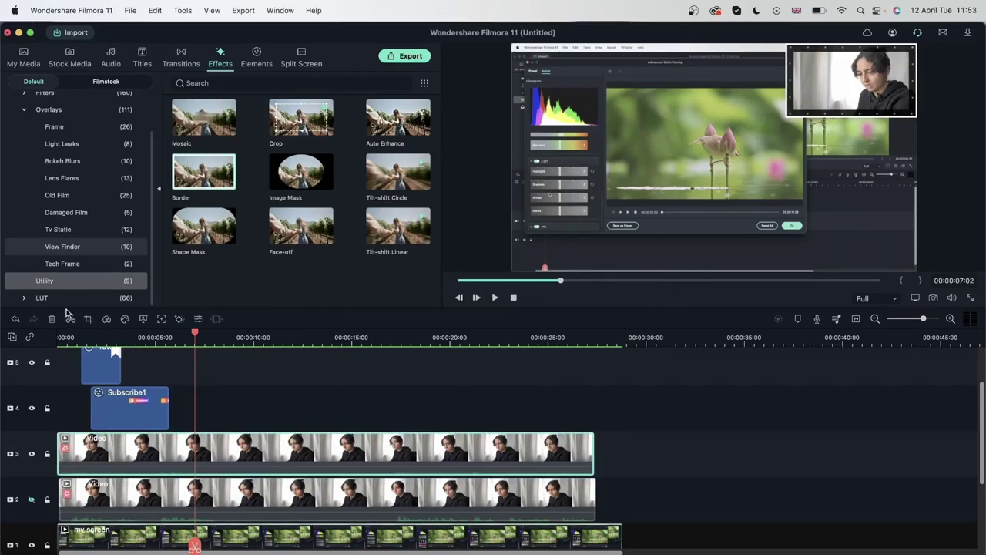
left_click(52, 318)
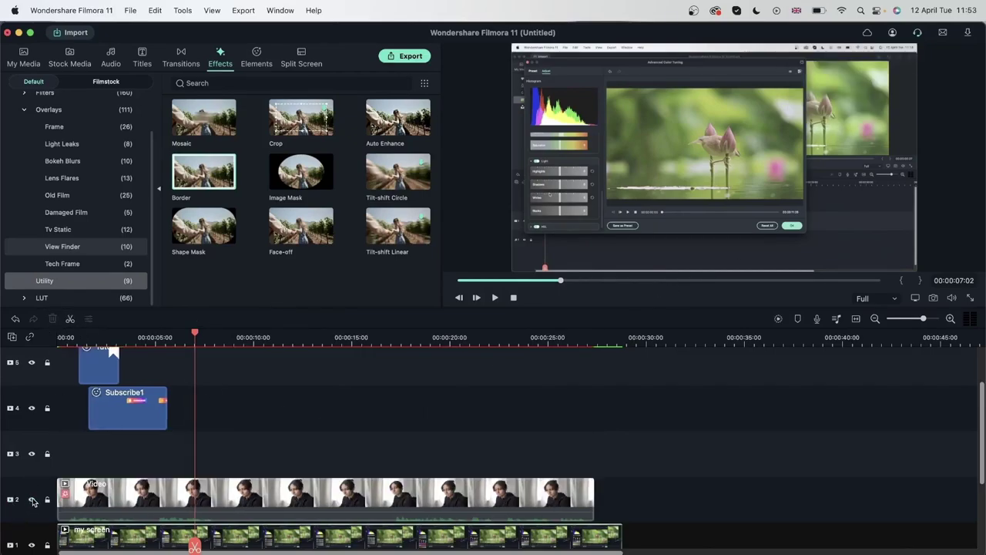
left_click(32, 500)
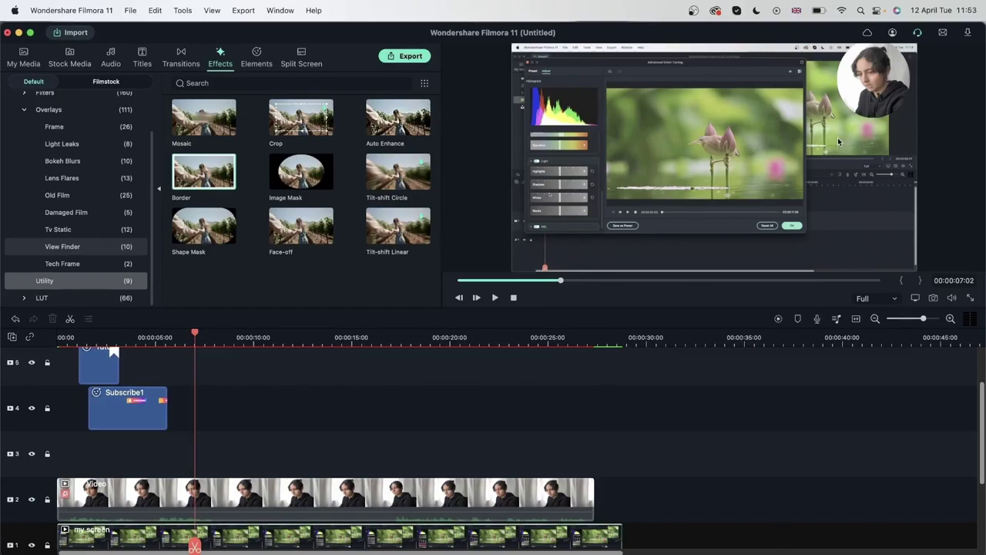
left_click_drag(207, 170, 202, 501)
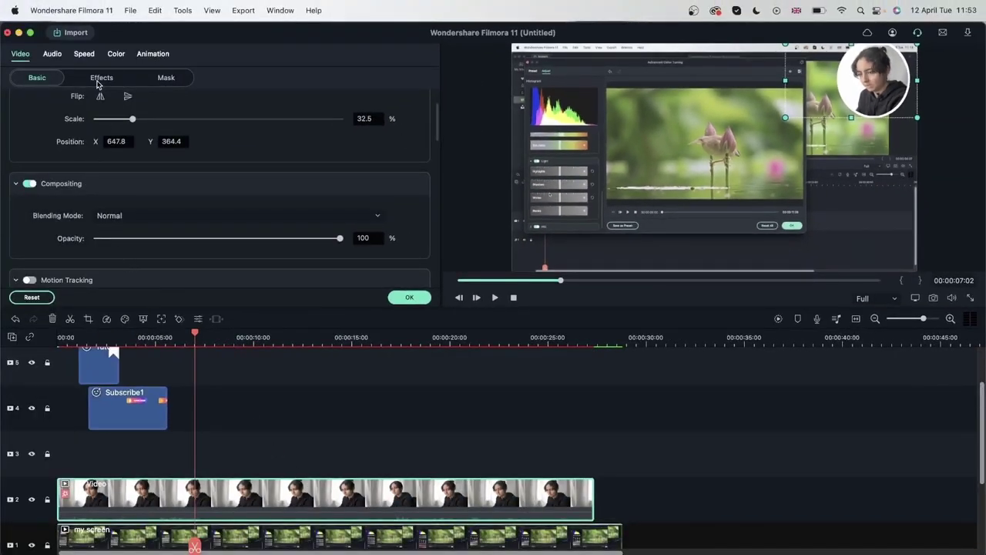
- Set the PipBorder size and pick a purple Start colour for the webcam border
left_click(98, 80)
scroll(42, 204, "down", 5)
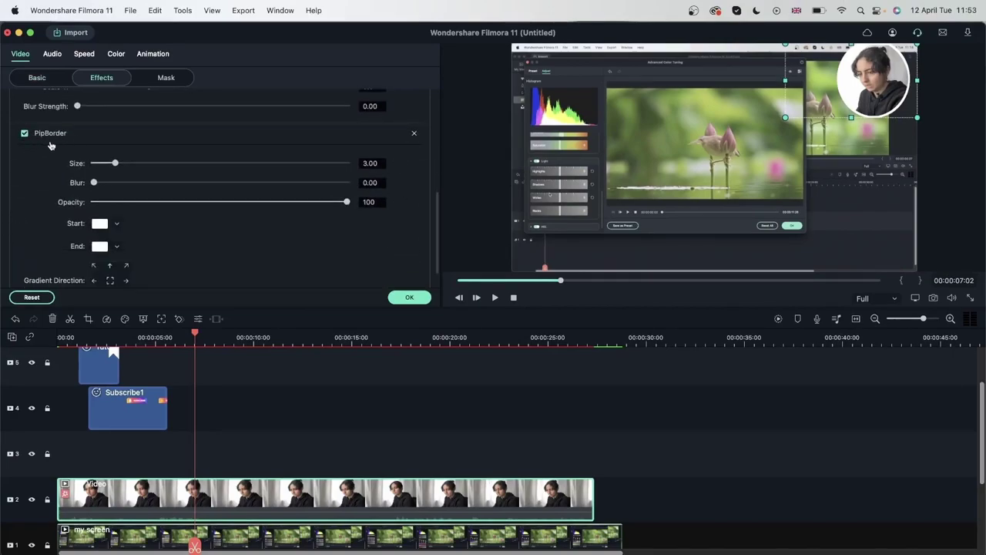
left_click_drag(115, 163, 64, 186)
scroll(124, 239, "down", 2)
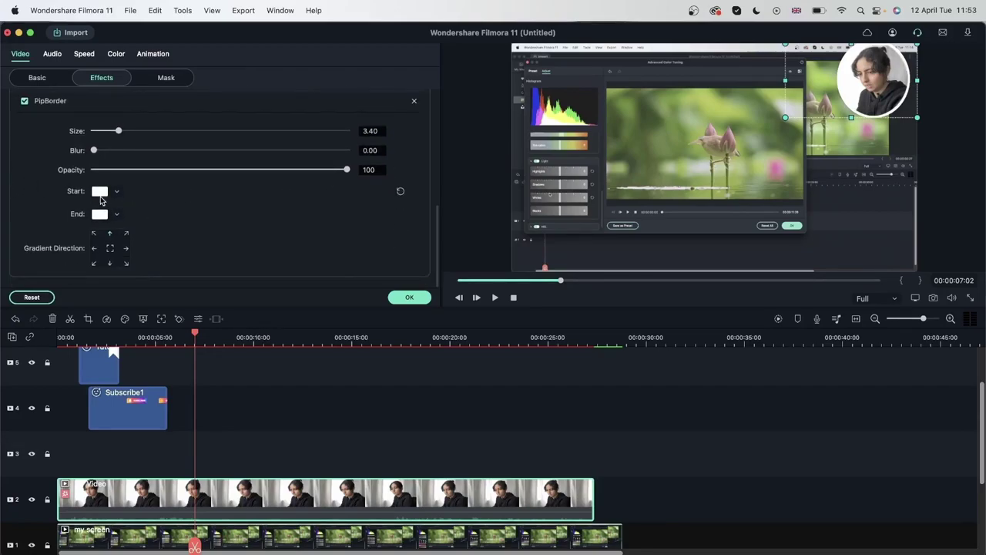
left_click(100, 191)
left_click_drag(152, 239, 250, 323)
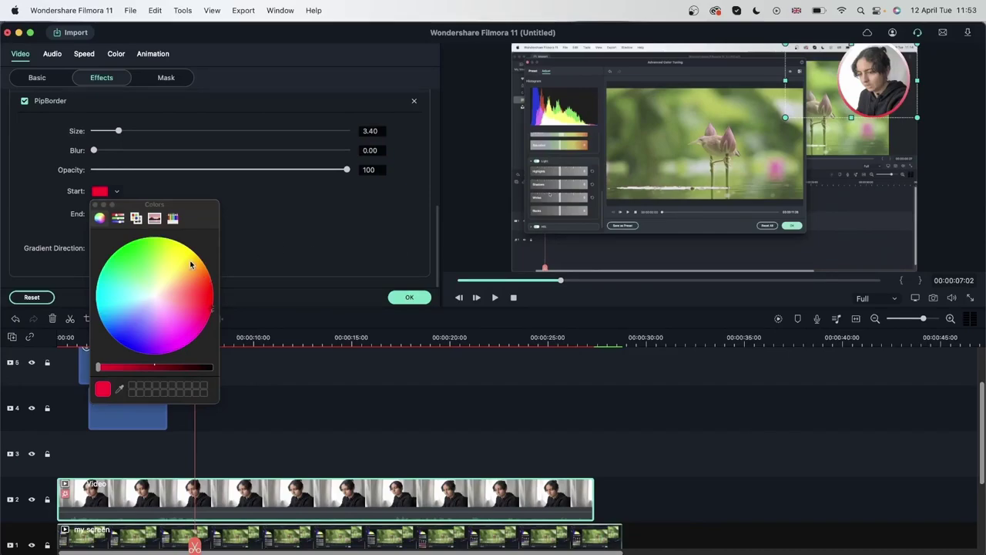
left_click_drag(191, 265, 137, 252)
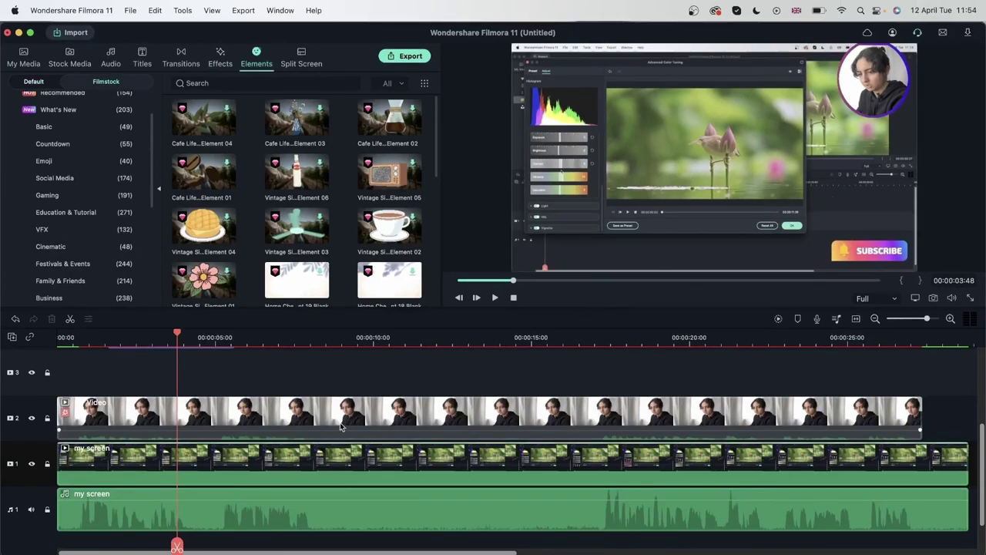
- Shift the selected clips, including Subscribe1, later to free space at the timeline start
scroll(355, 420, "up", 1)
scroll(355, 420, "down", 3)
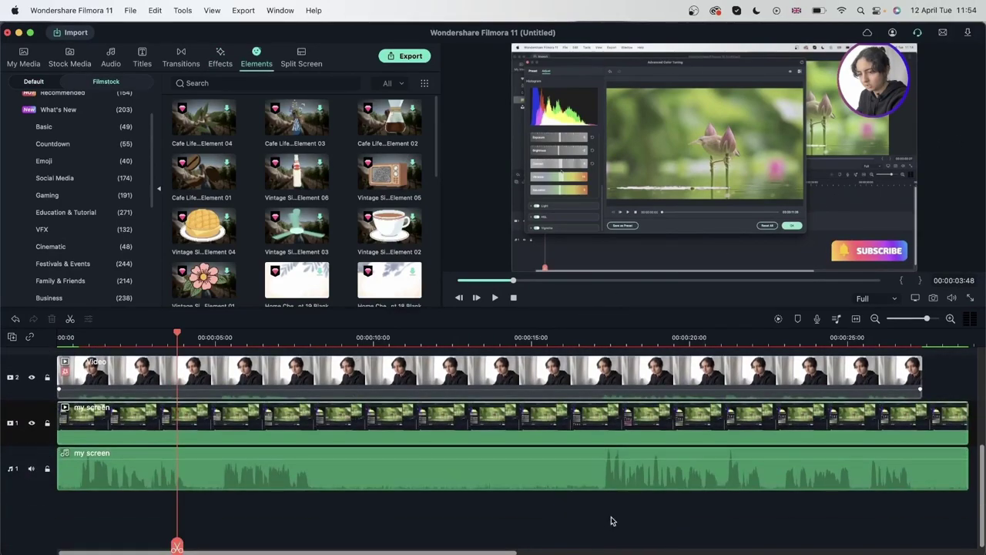
scroll(385, 463, "up", 4)
left_click(171, 472)
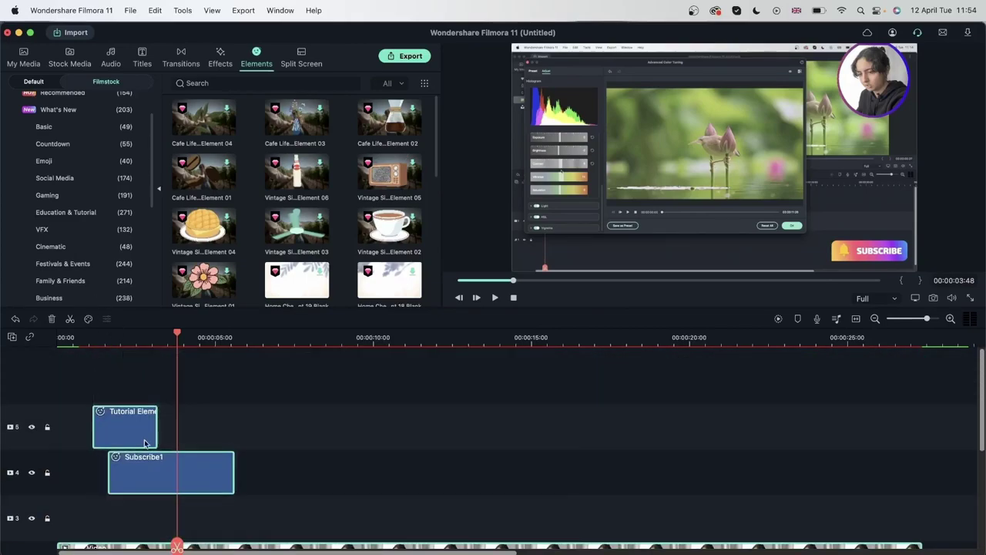
left_click_drag(115, 433, 211, 433)
scroll(319, 418, "down", 4)
- Place Cute Space Pack Opener 02 from the Education & Tutorial titles at the start of track 3
left_click(143, 65)
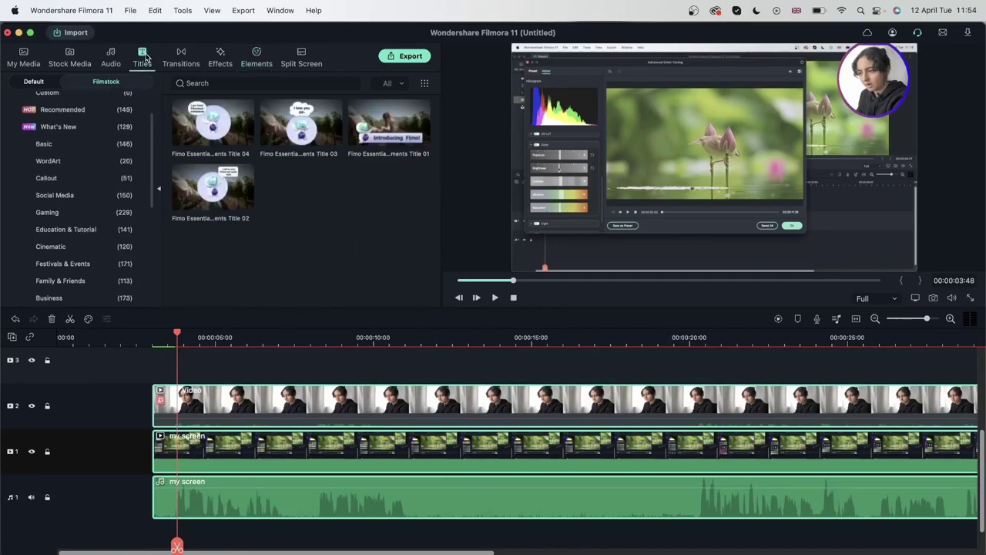
left_click(63, 231)
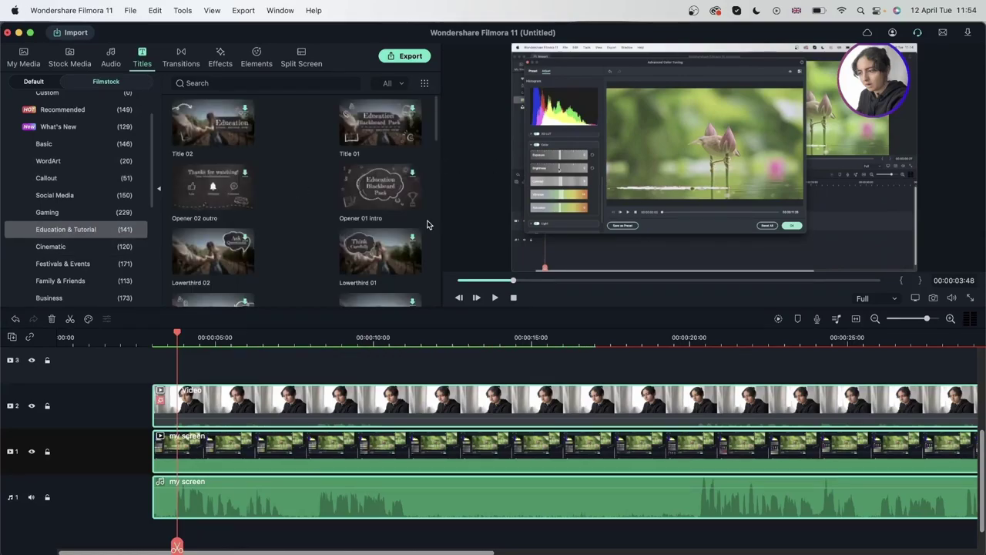
scroll(276, 204, "down", 5)
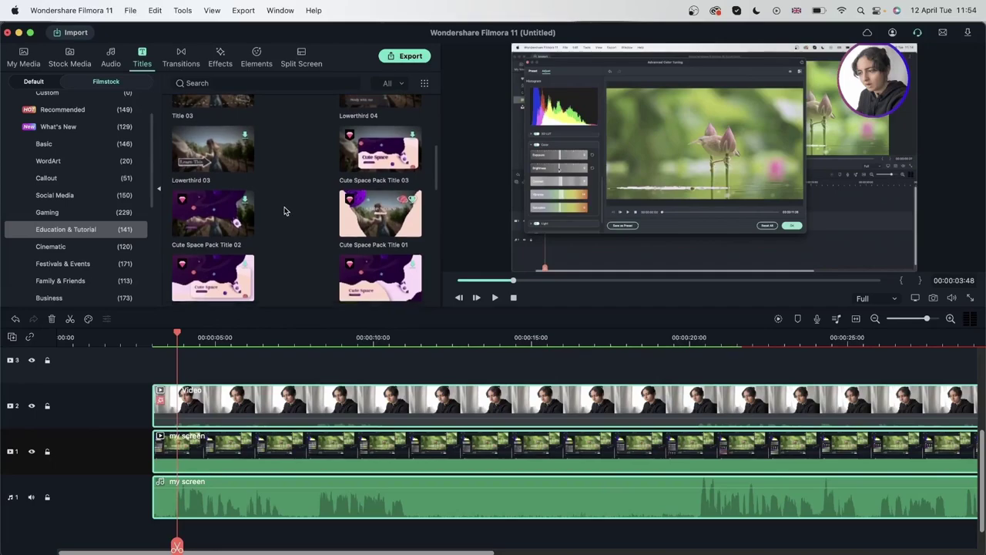
scroll(284, 210, "down", 2)
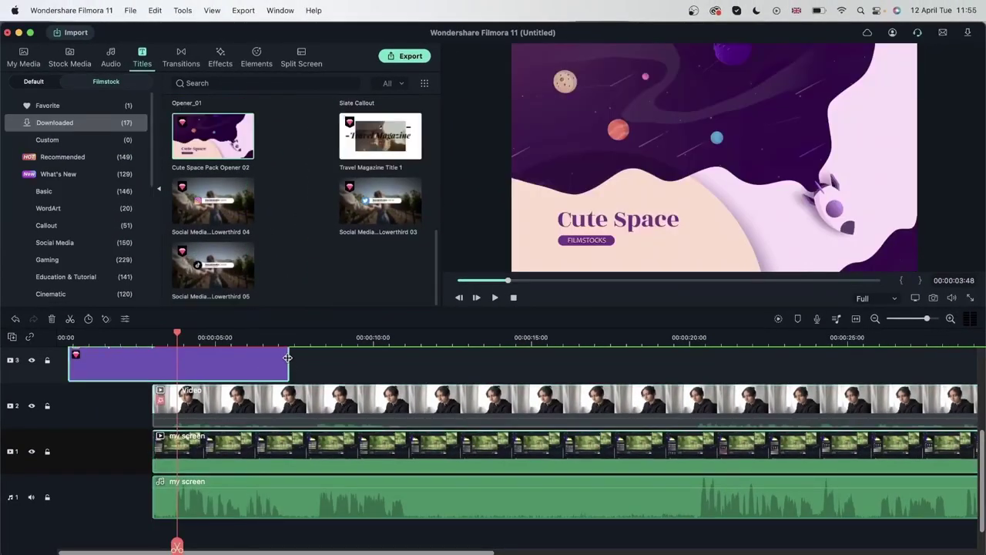
- Trim the intro title to end at the playhead and rewind to preview it
left_click_drag(287, 357, 176, 356)
scroll(109, 337, "up", 2)
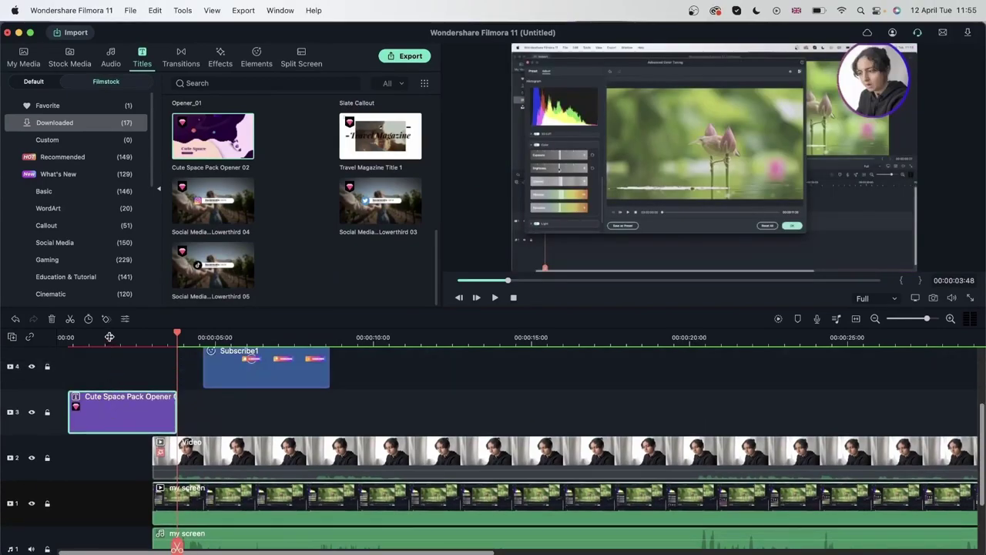
left_click_drag(109, 336, 82, 344)
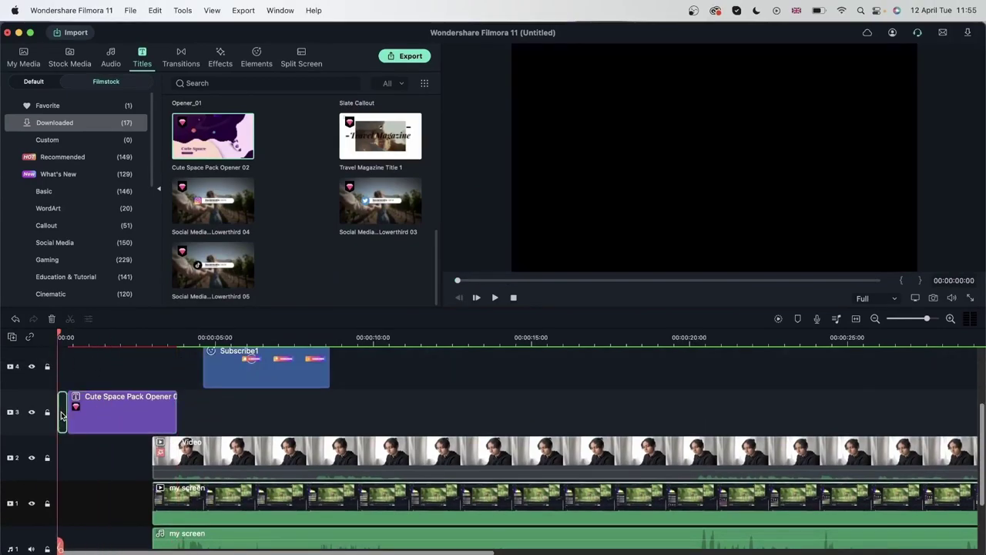
scroll(62, 416, "right", 1)
- Change the title text to 'Color grading' and the FILMSTOCKS subtitle to 'tutorial'
double_click(107, 411)
left_click_drag(214, 149, 261, 149)
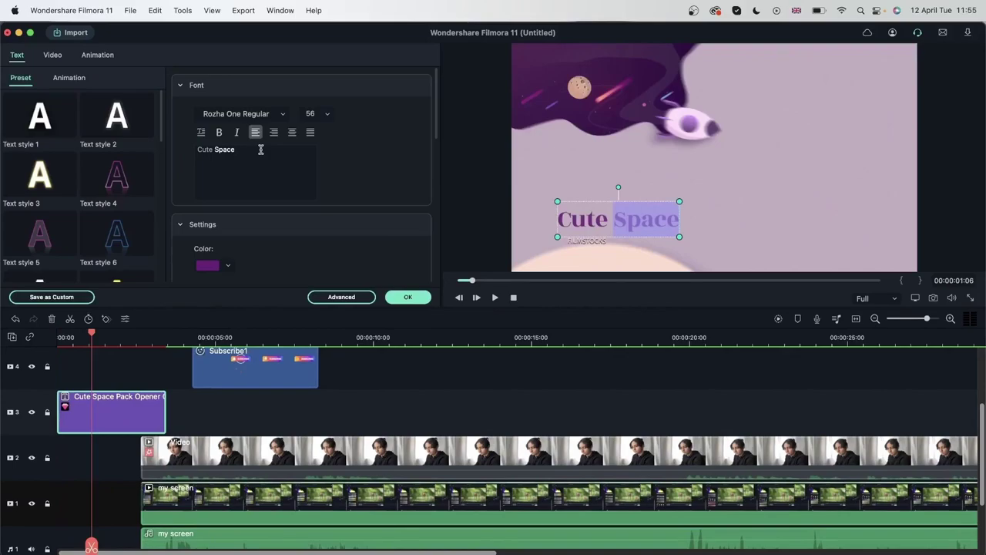
left_click(261, 149)
key("super+a")
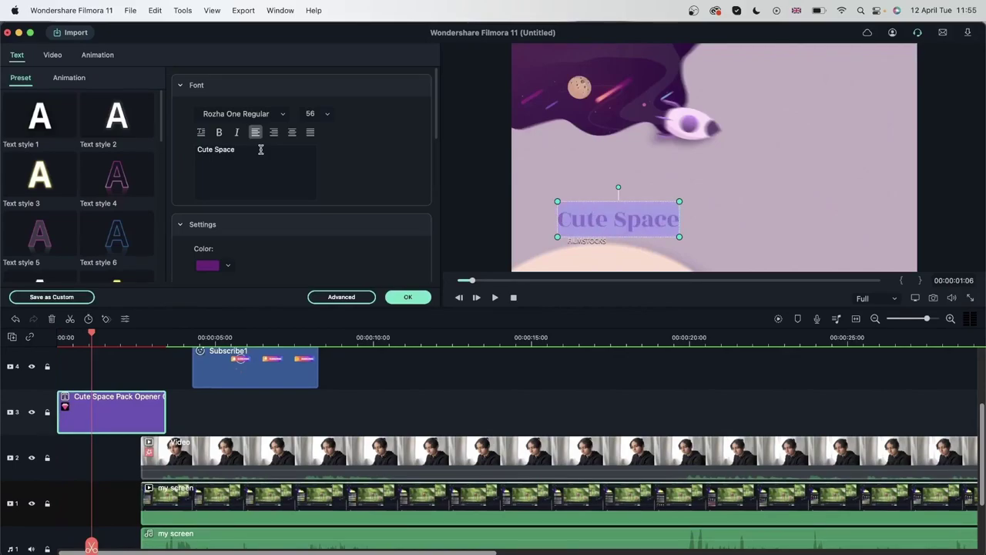
key("BackSpace")
type("Color grading")
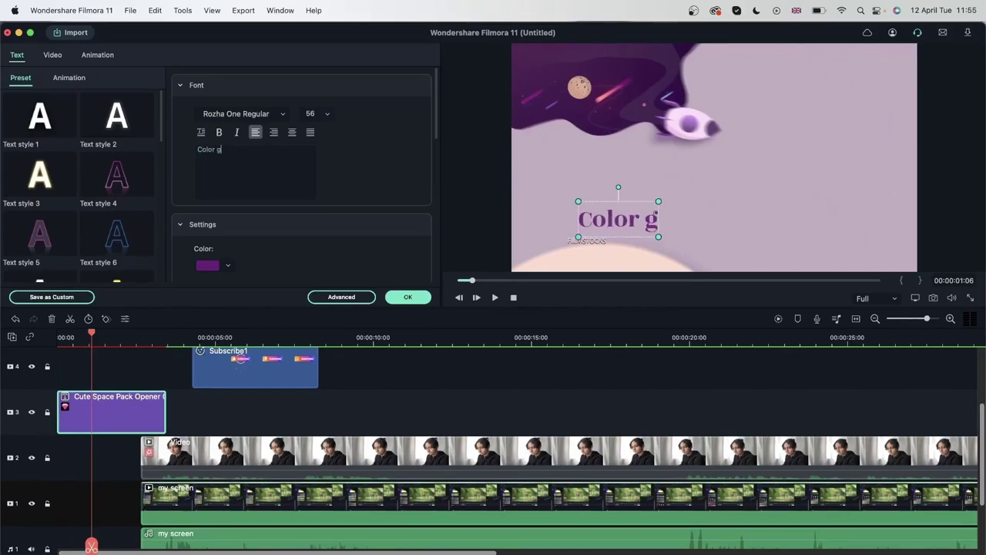
left_click(587, 242)
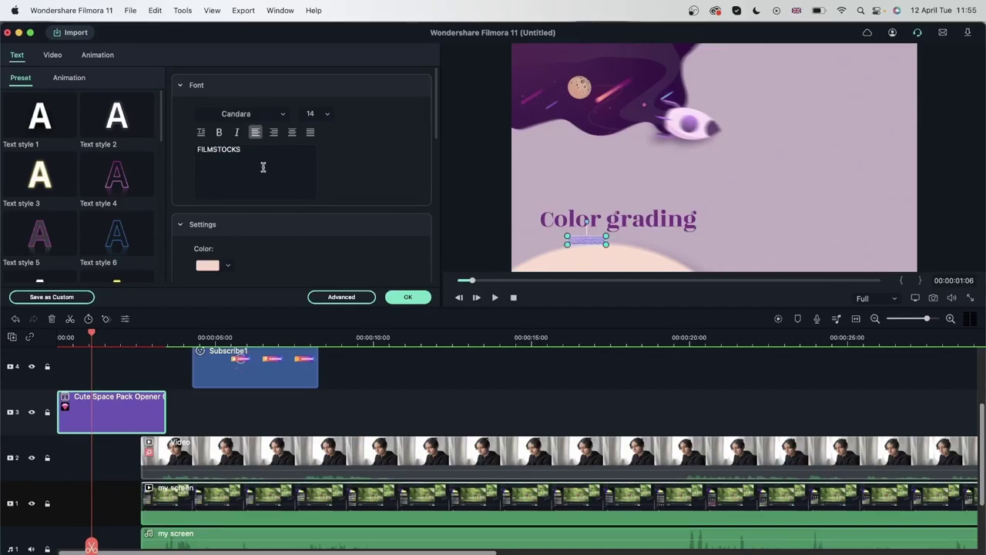
key("super+a")
type("tu")
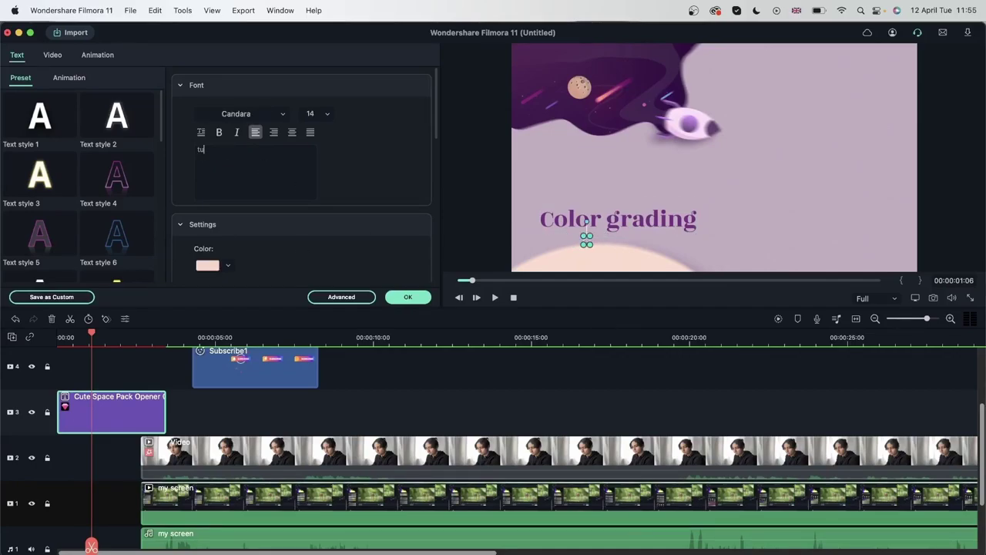
type("torial")
- Apply the Basic Dissolve transition to the Cute Space Pack Opener clip and preview the intro
left_click(407, 301)
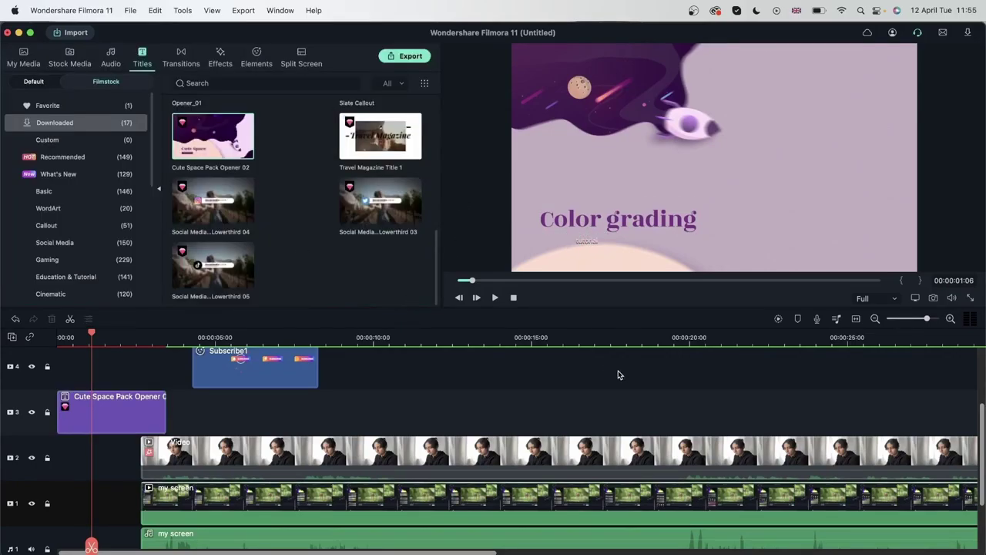
left_click(169, 70)
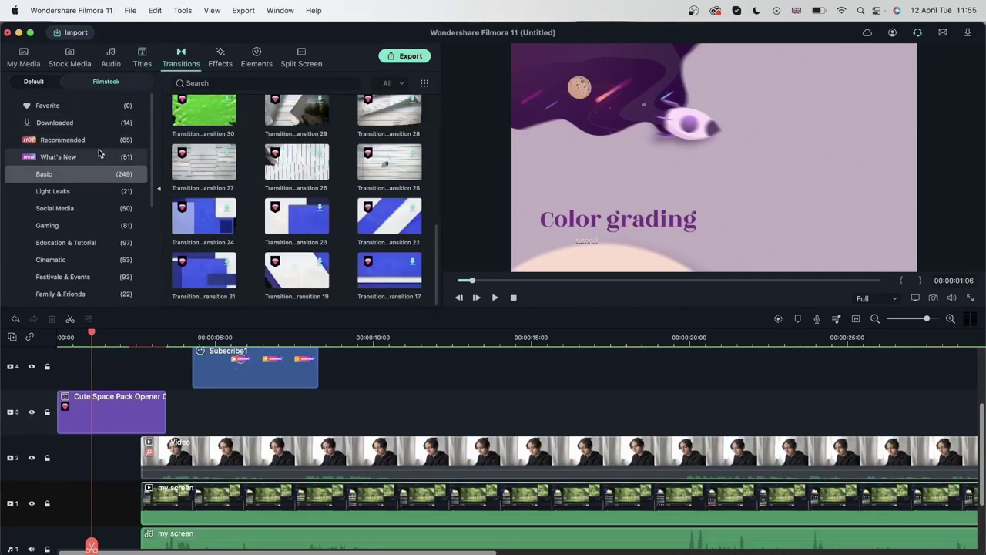
left_click(43, 86)
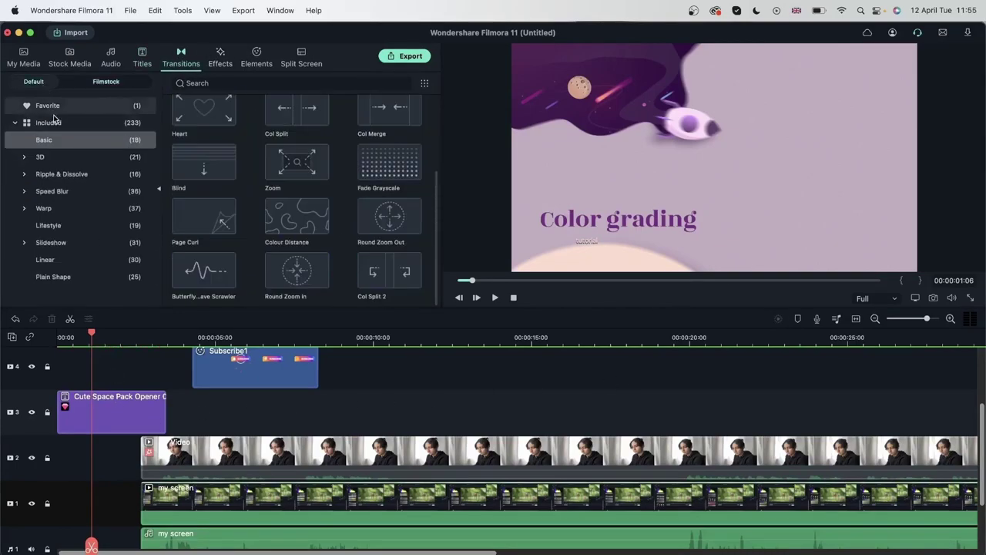
scroll(297, 130, "up", 5)
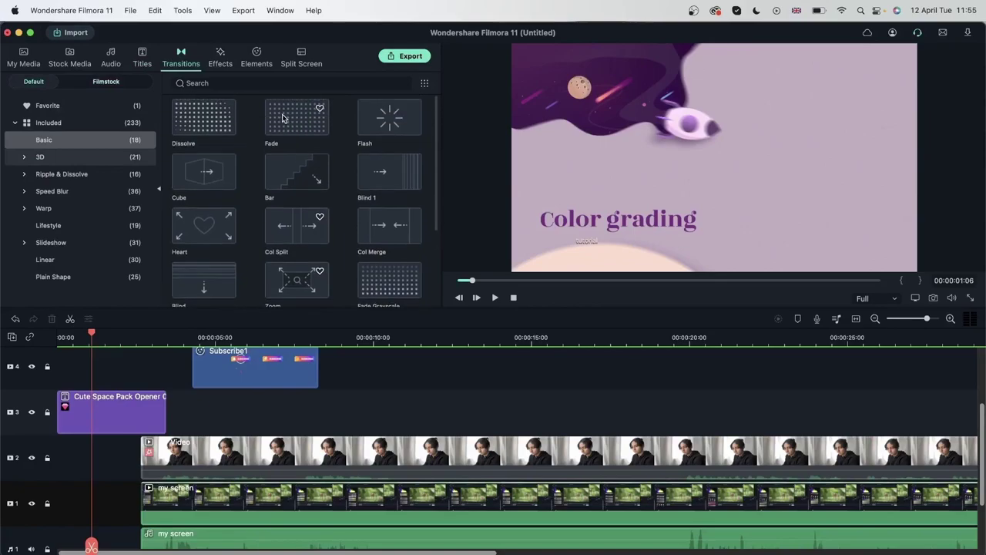
left_click_drag(210, 118, 97, 412)
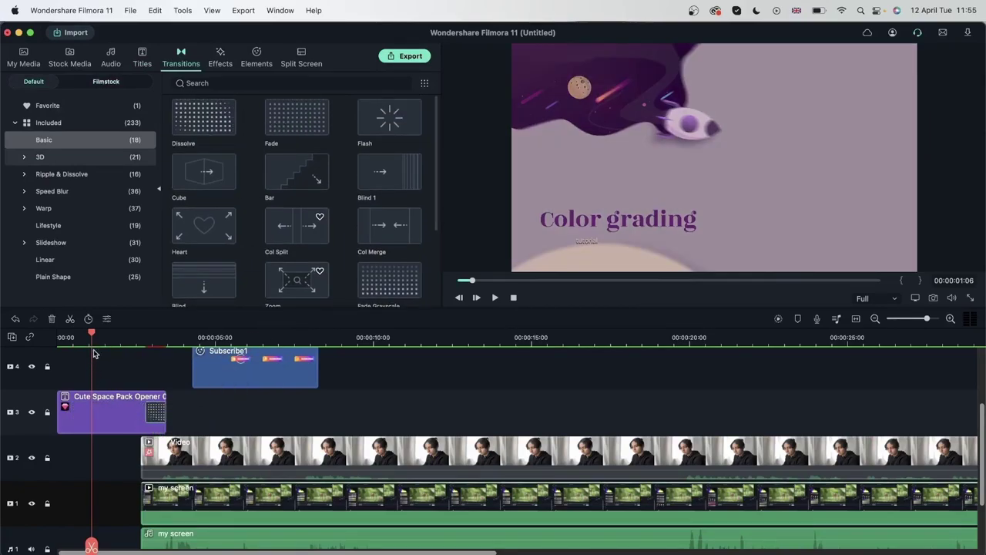
left_click_drag(92, 336, 10, 353)
key("space")
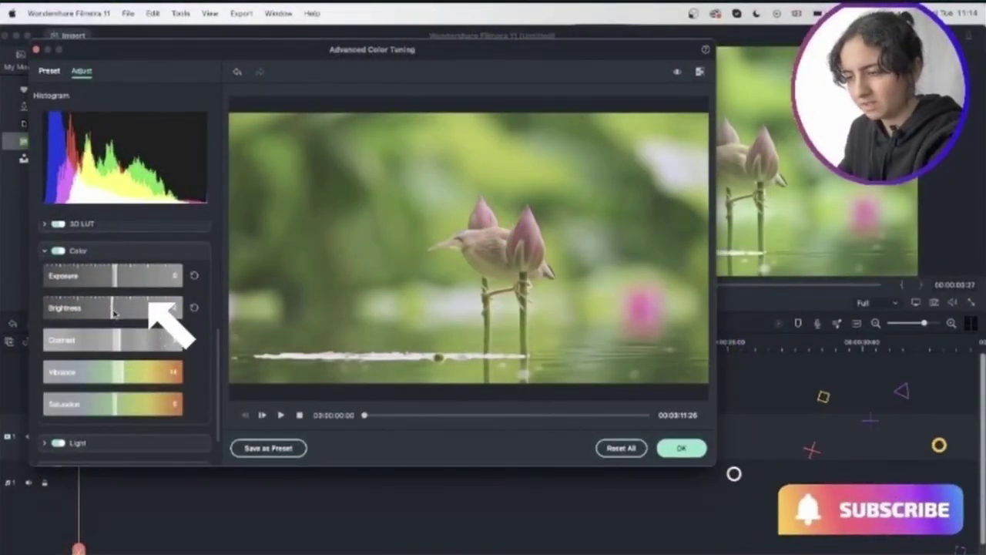
scroll(110, 323, "down", 2)
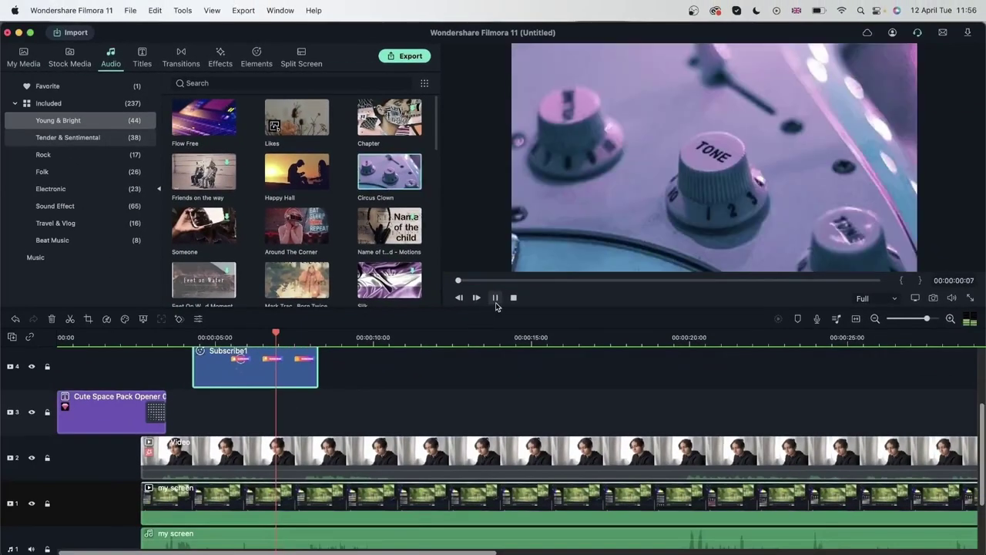
- Add Circus Clown music on a new audio track, cut to about 3 seconds
left_click(495, 299)
left_click(496, 301)
scroll(331, 389, "down", 3)
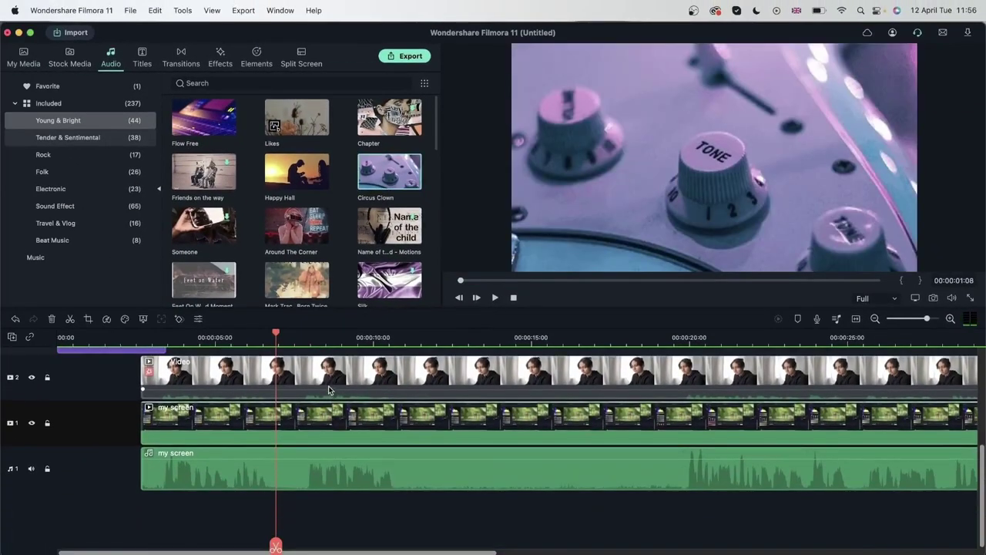
left_click_drag(371, 212, 166, 349)
scroll(154, 412, "up", 2)
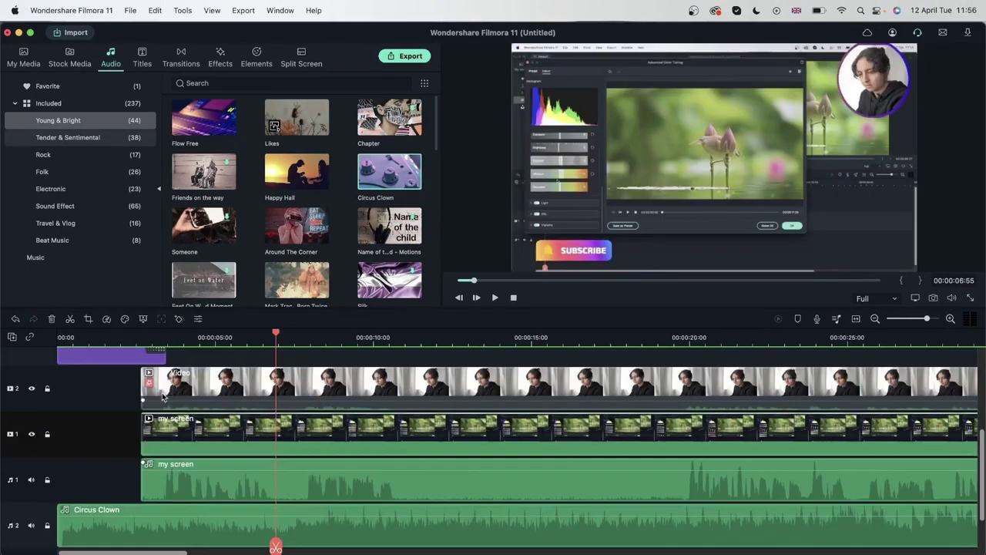
left_click(165, 541)
left_click(165, 545)
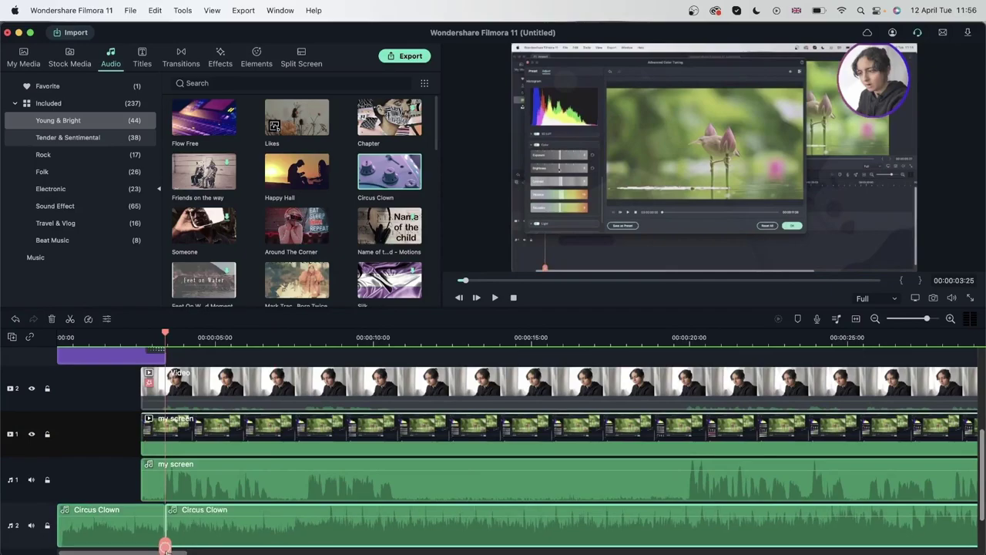
left_click(52, 318)
- Fade out the Circus Clown music and fade in the my screen audio over 0.8 s
double_click(122, 510)
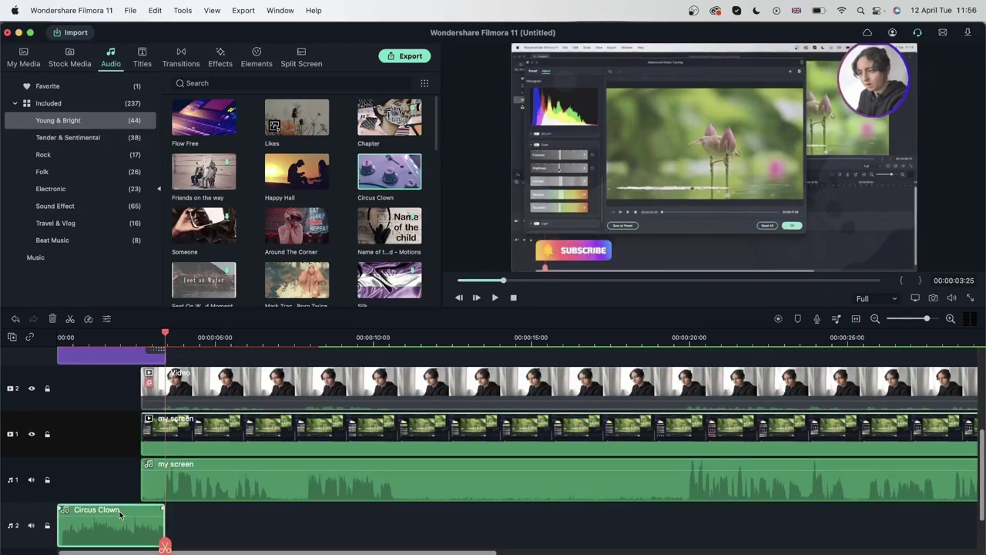
left_click_drag(195, 124, 246, 133)
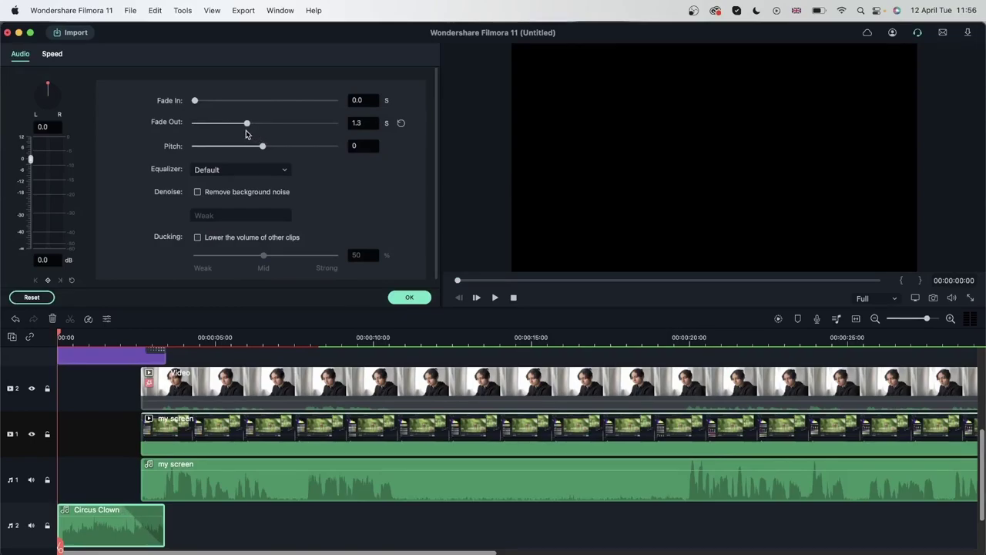
left_click(290, 483)
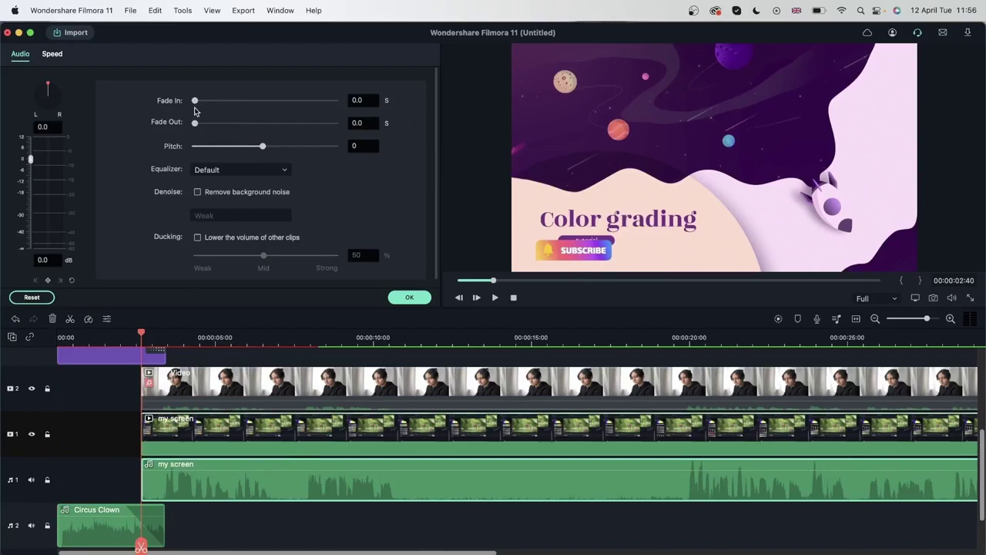
left_click_drag(196, 106, 217, 112)
left_click(409, 298)
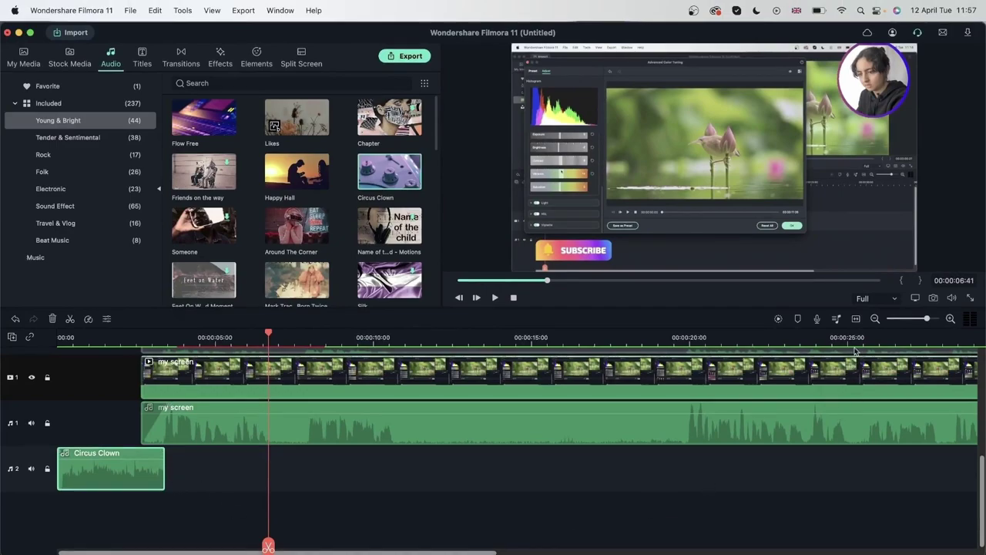
- Extend the Circus Clown music clip to the end of the project
left_click(875, 318)
left_click_drag(108, 472, 531, 475)
left_click(424, 496)
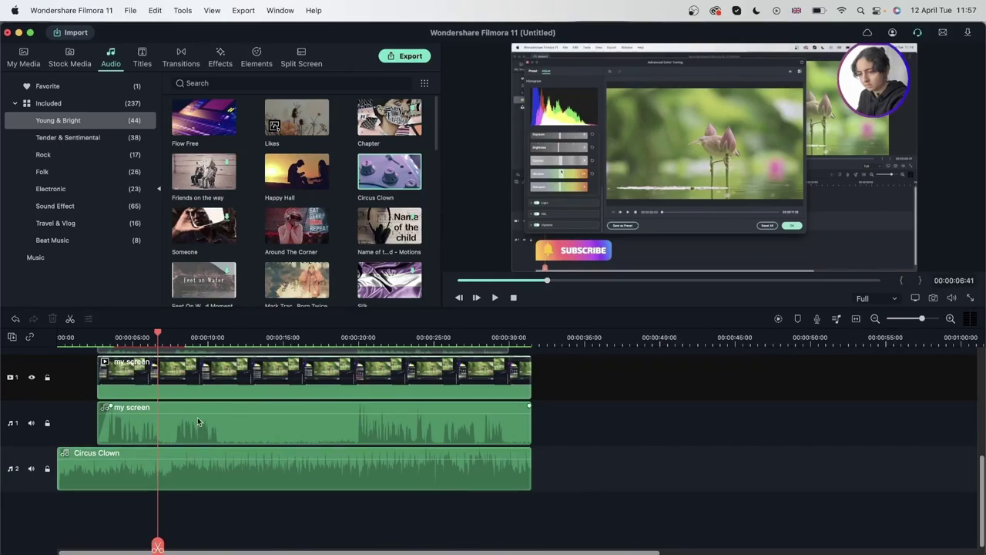
left_click(377, 428)
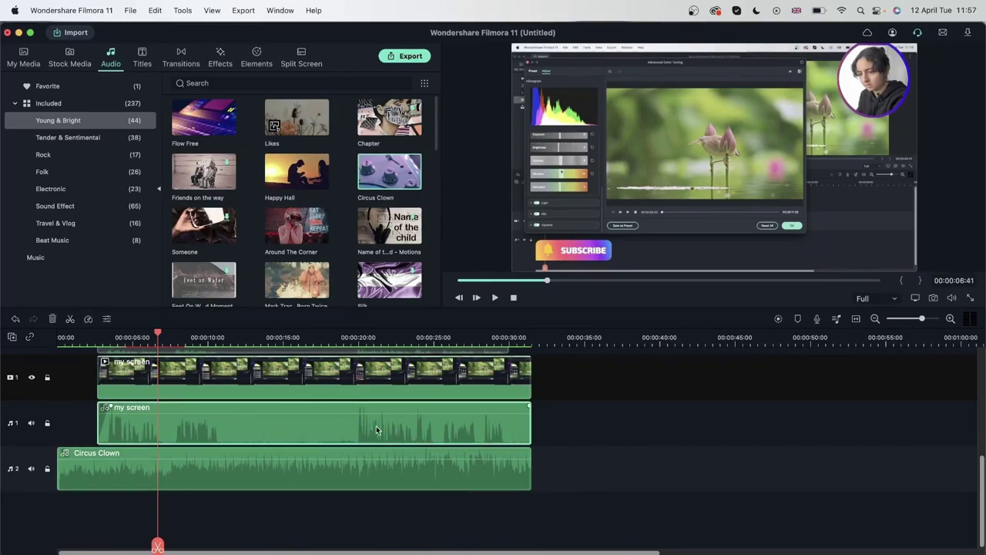
left_click(544, 478)
left_click(500, 460)
left_click(453, 430)
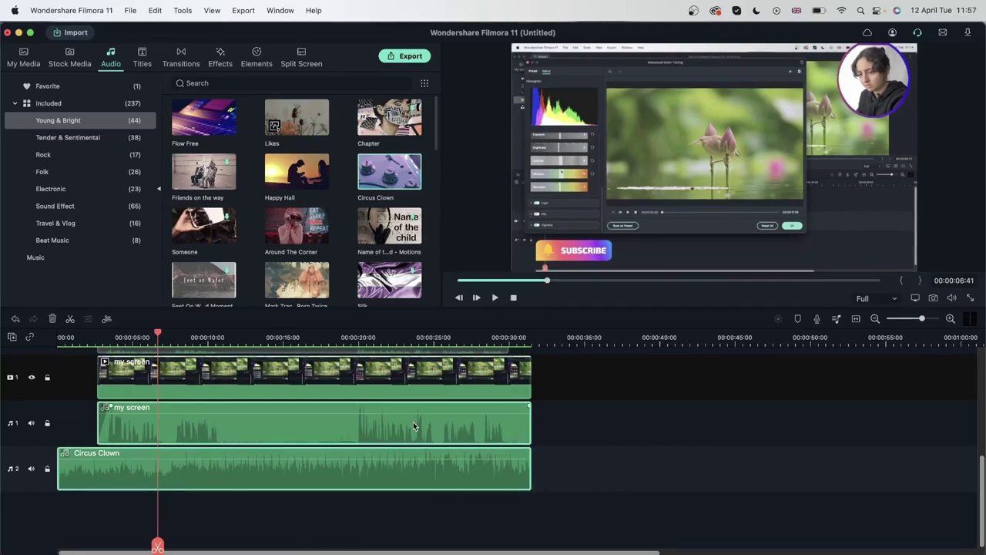
- Enable 50% ducking on the my screen audio and play back to hear it
double_click(319, 409)
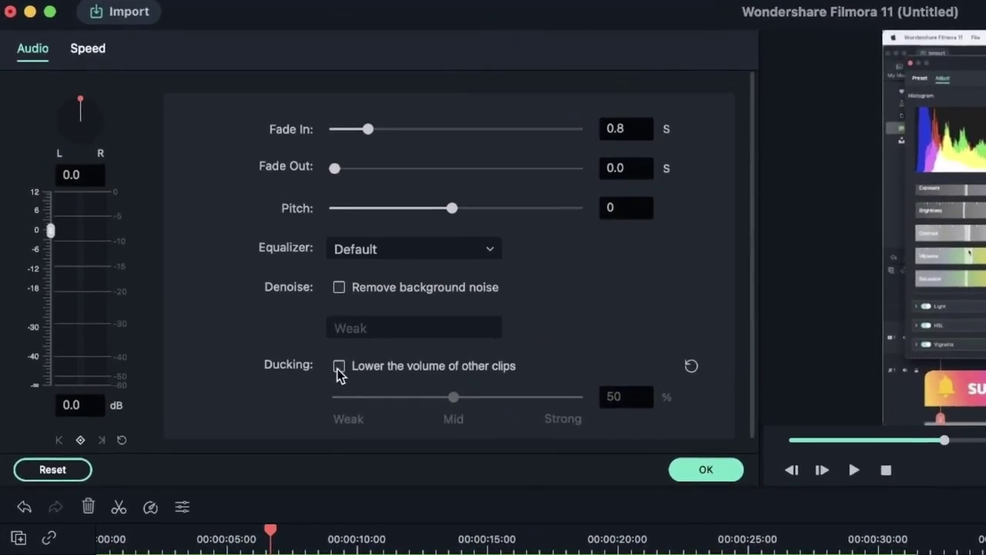
left_click(339, 367)
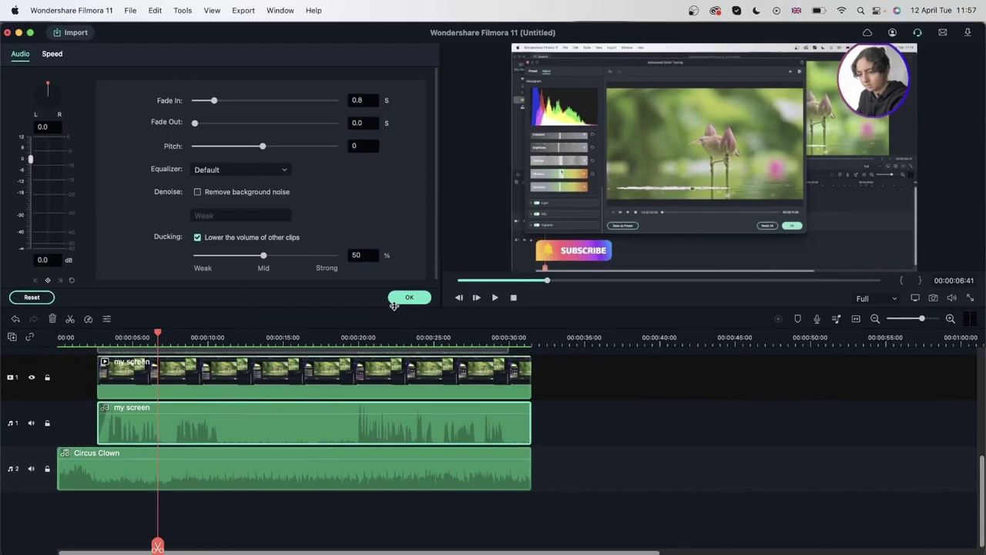
key("space")
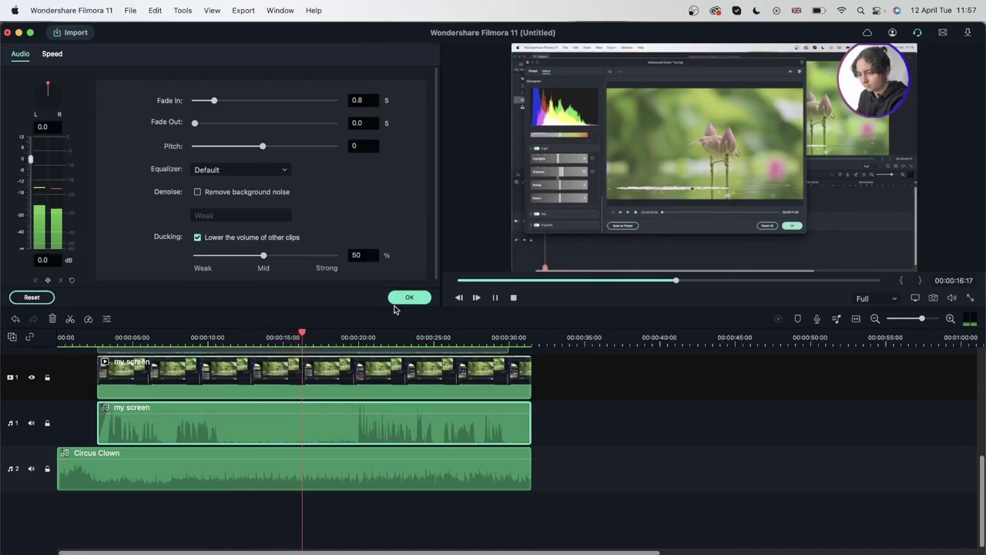
key("space")
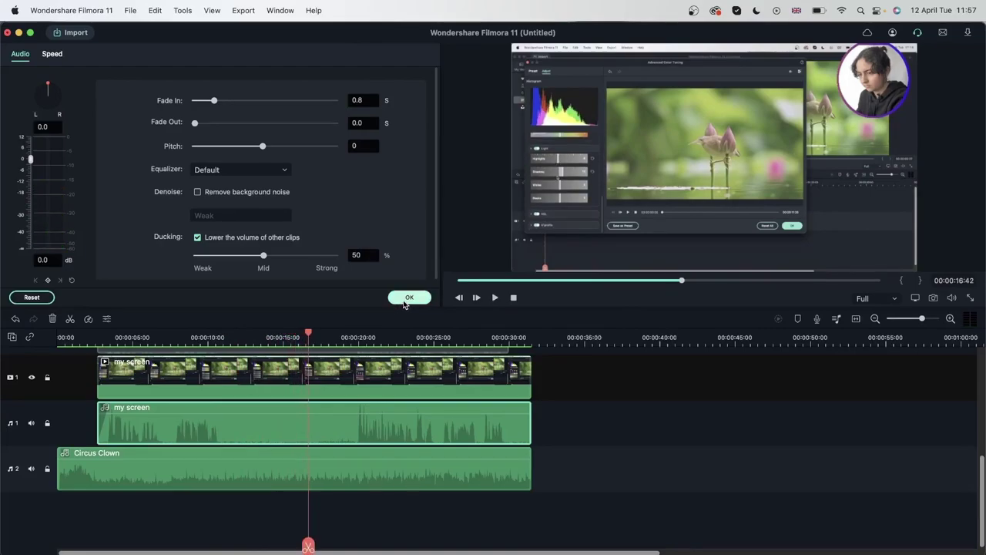
- Give the Circus Clown music a 1.6 s fade-out and check playback from 6 seconds
left_click(407, 298)
scroll(237, 469, "up", 1)
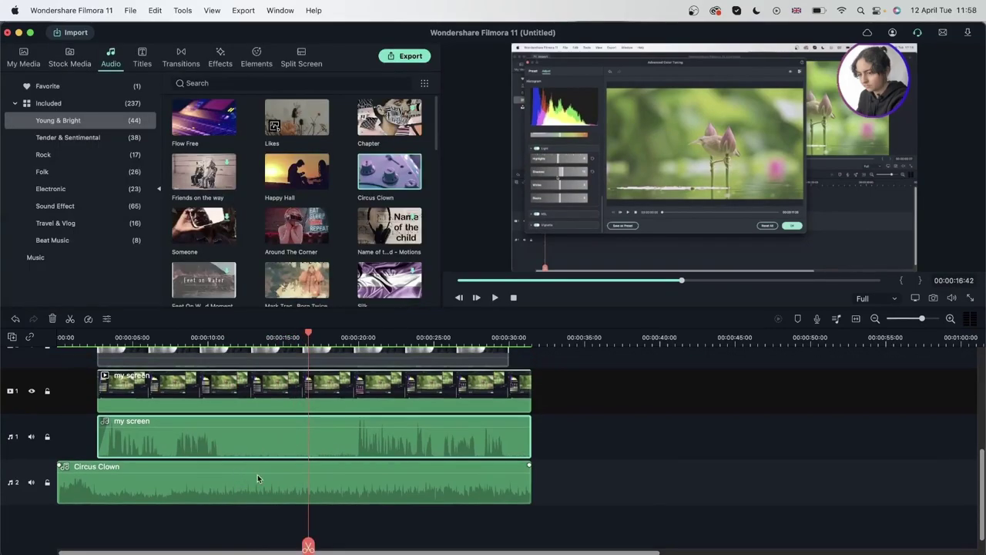
double_click(256, 501)
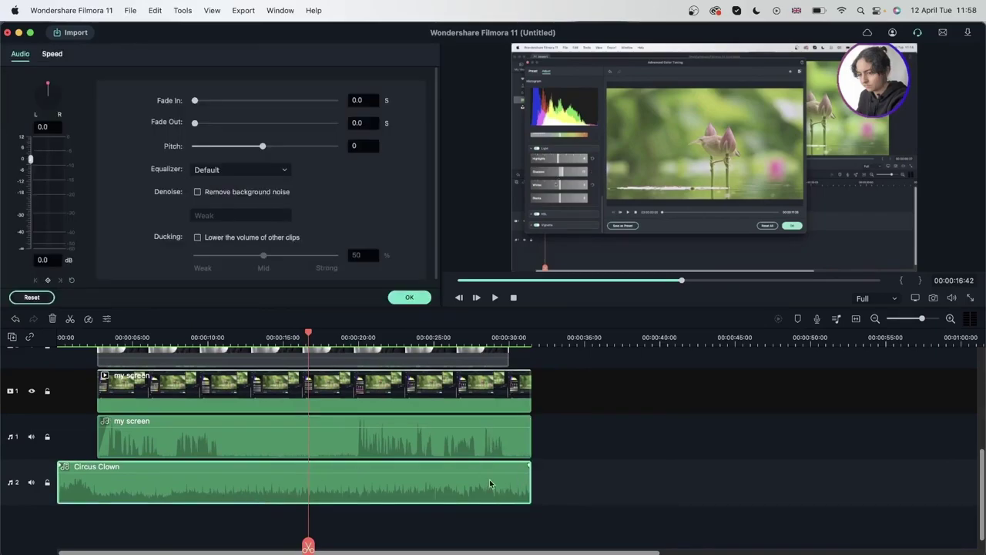
left_click_drag(195, 125, 237, 131)
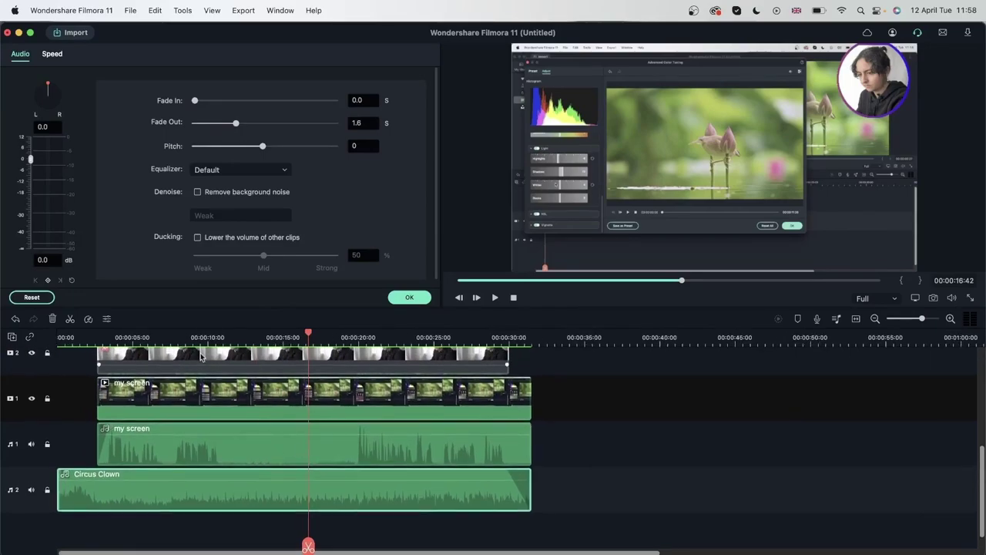
left_click(151, 337)
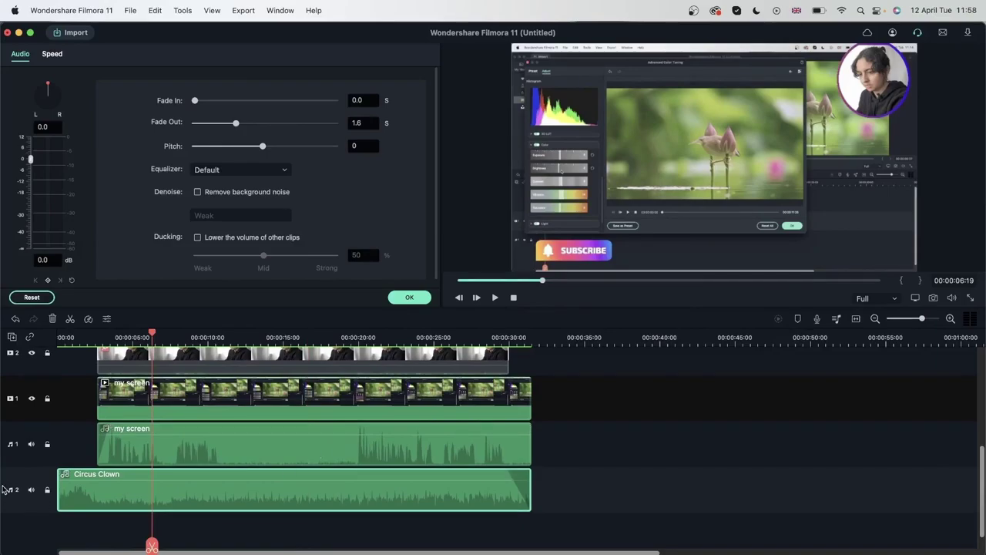
left_click(31, 490)
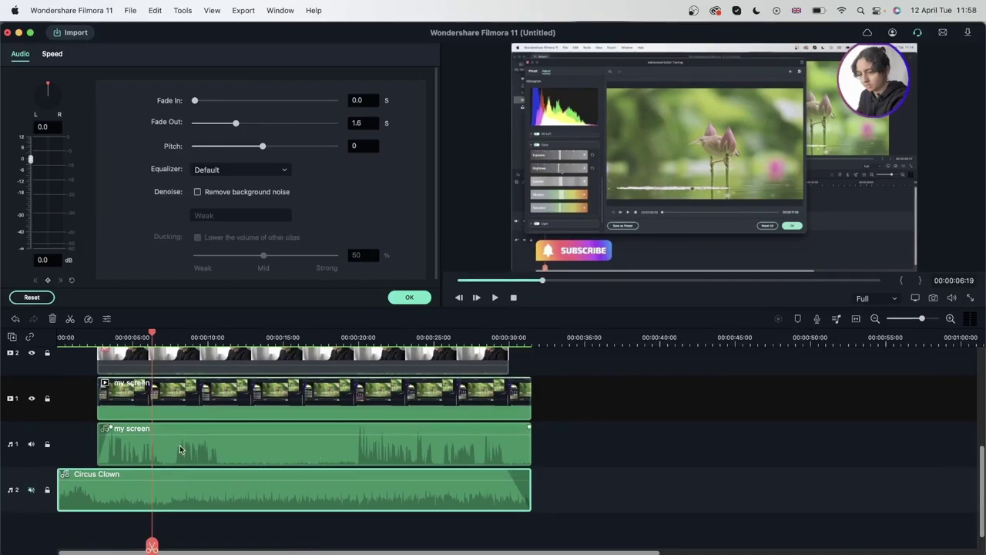
key("space")
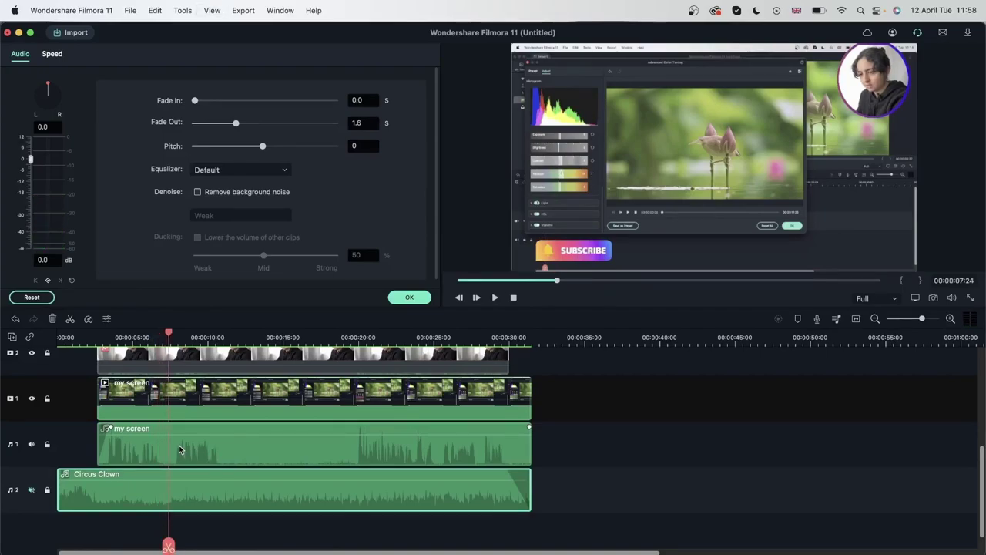
- Turn on Remove background noise for the my screen audio clip
left_click(178, 444)
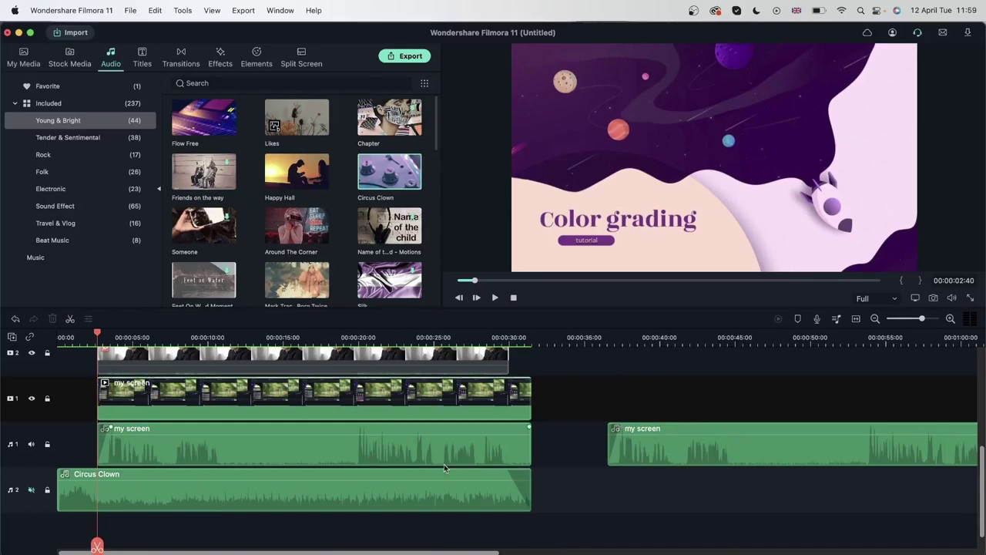
double_click(381, 450)
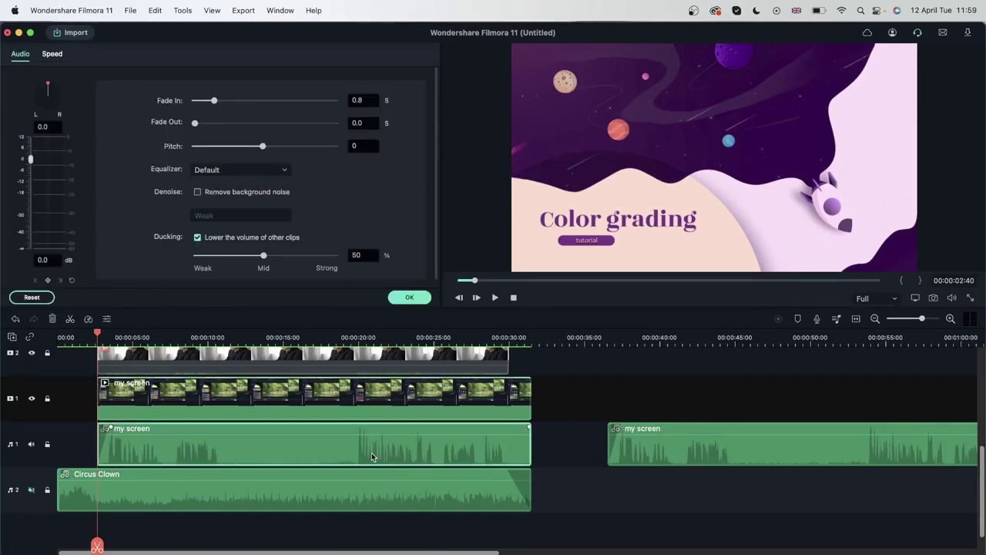
left_click(831, 376)
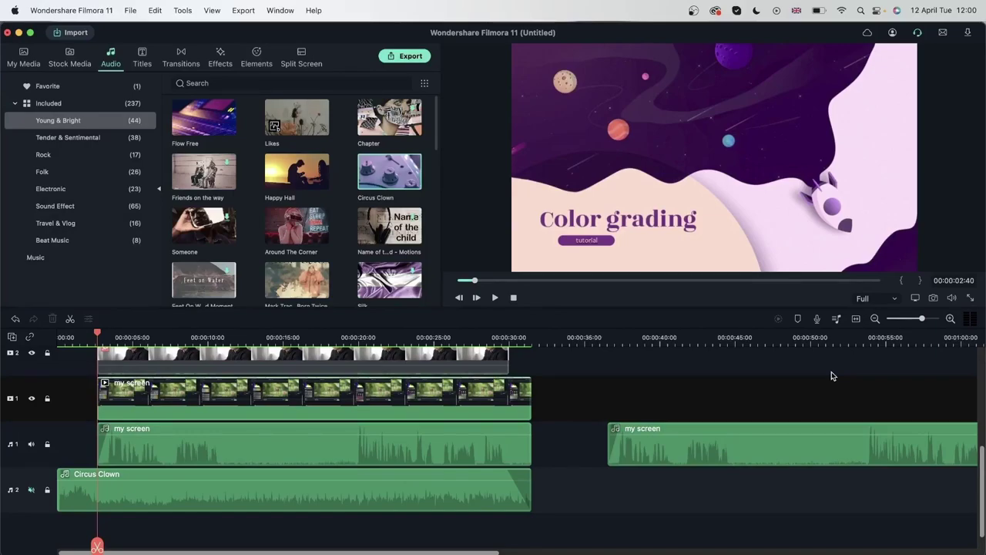
left_click(316, 448)
double_click(317, 448)
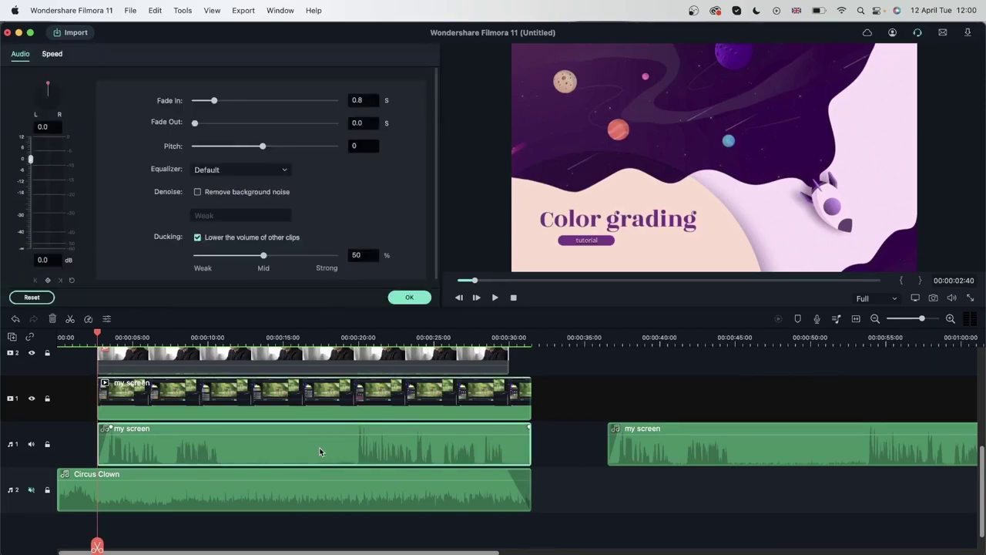
left_click(198, 193)
left_click(402, 300)
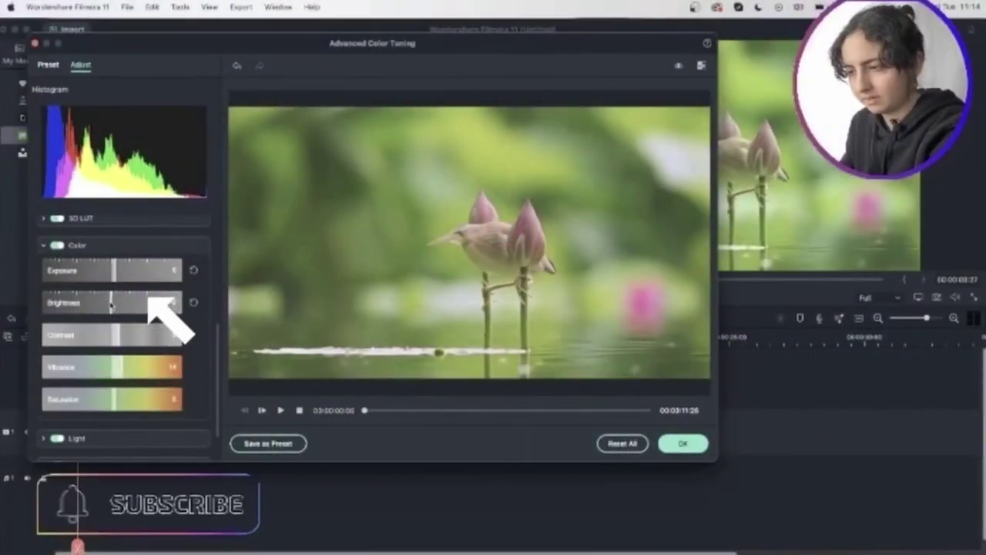
scroll(116, 308, "down", 2)
scroll(116, 324, "down", 1)
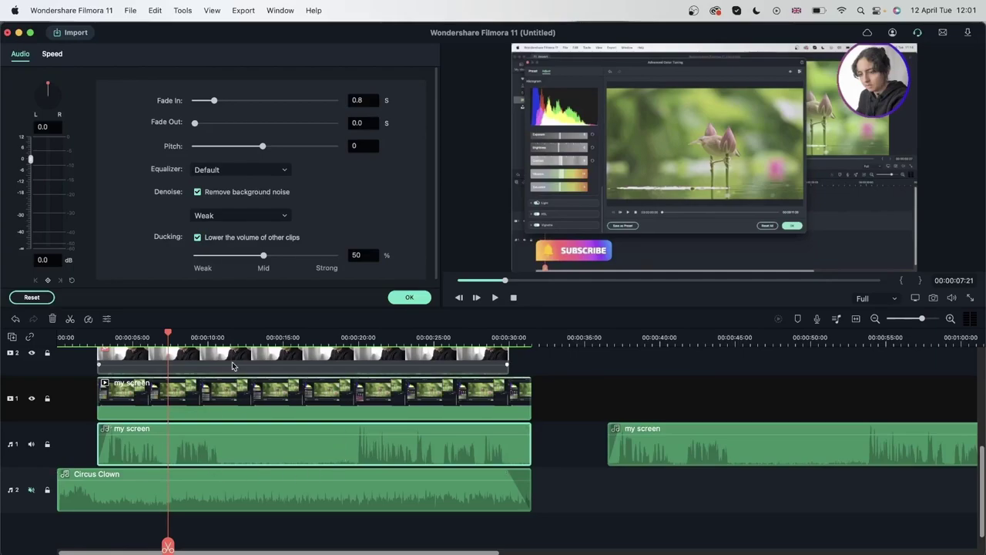
left_click(416, 303)
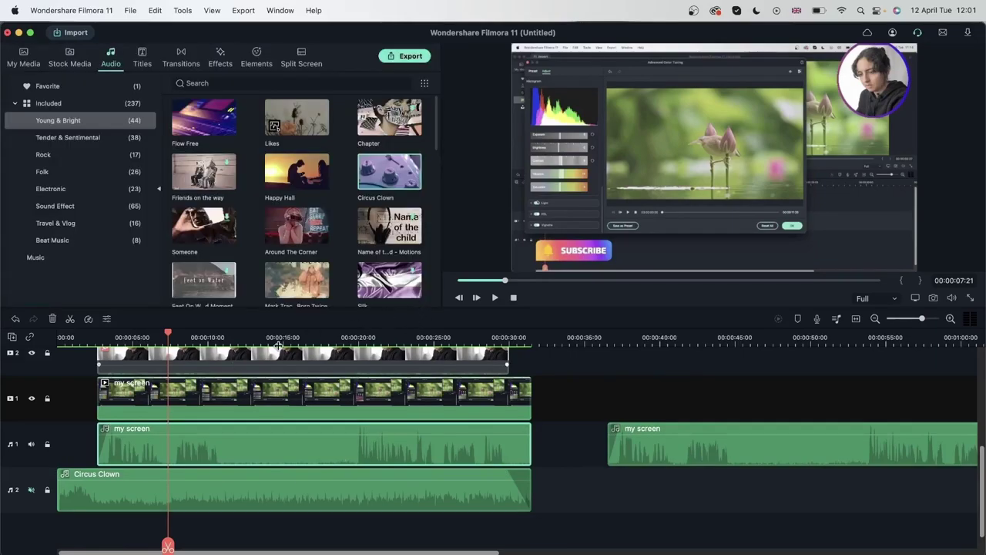
- Split the audio at 00:00:10:59 and 00:00:19:46, disable Auto Ripple, and delete the middle piece
left_click_drag(169, 544, 228, 540)
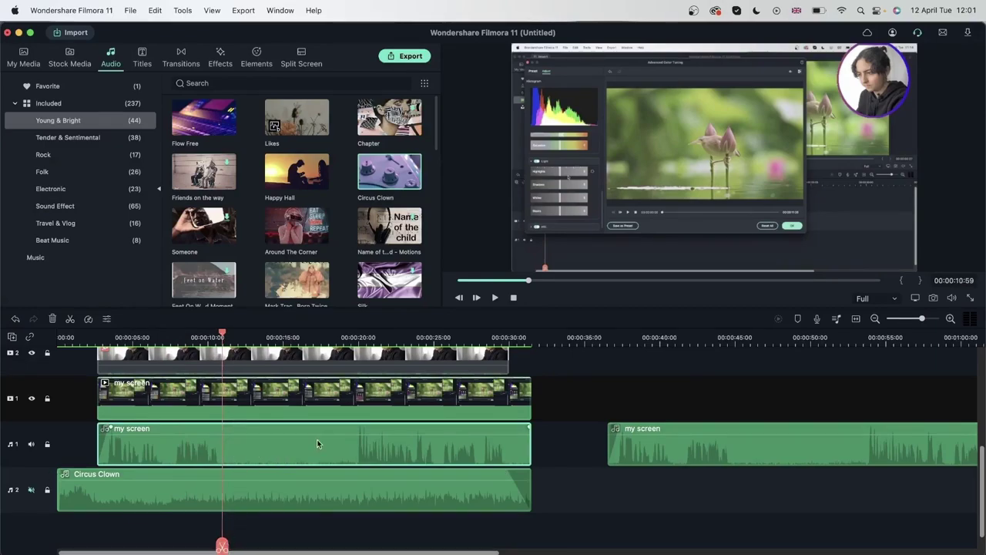
left_click(222, 546)
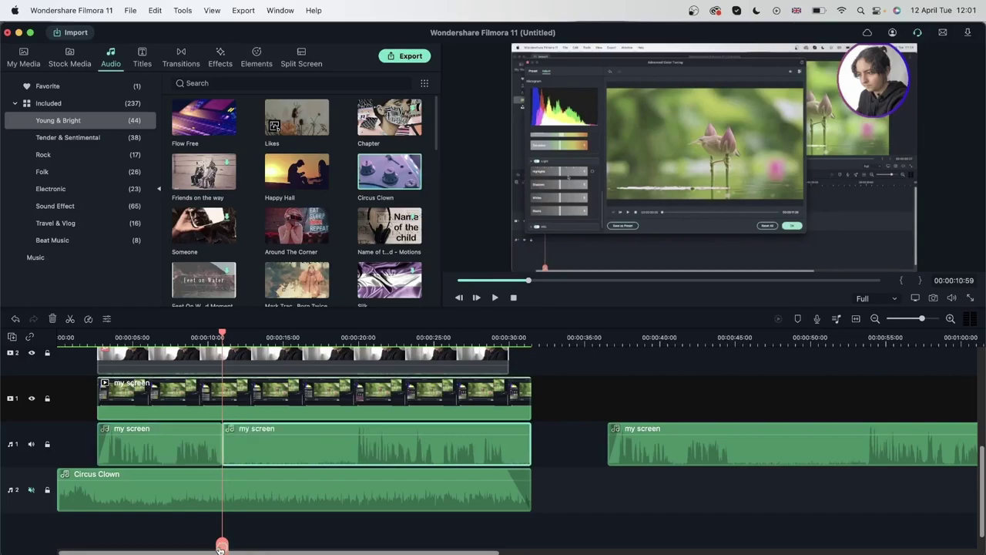
left_click(357, 338)
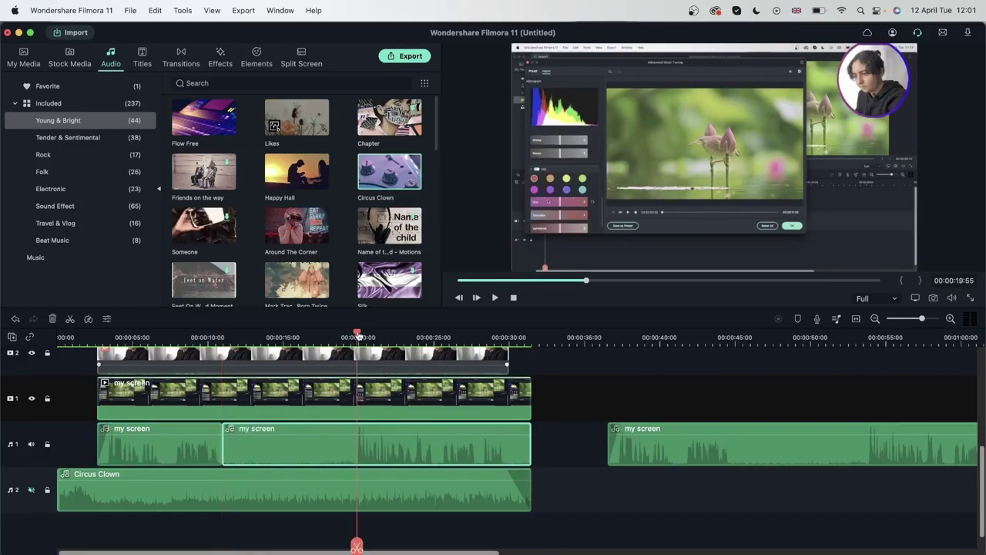
left_click_drag(359, 336, 356, 336)
left_click(355, 546)
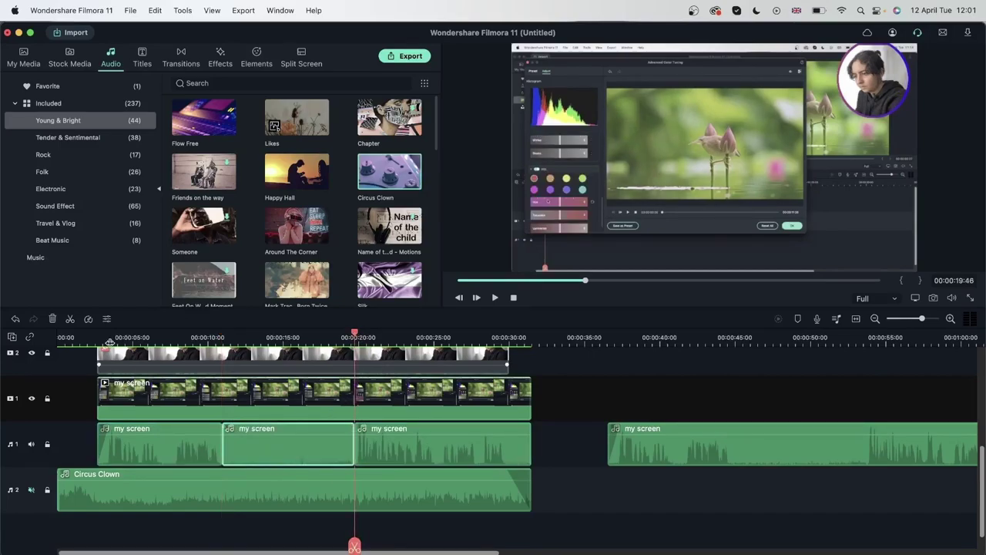
key("Delete")
key("super+z")
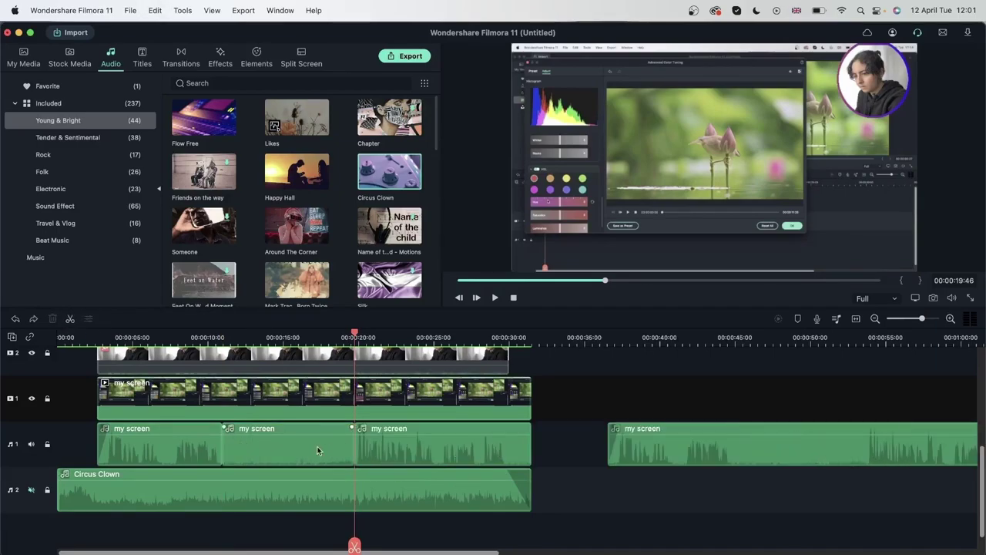
left_click(30, 337)
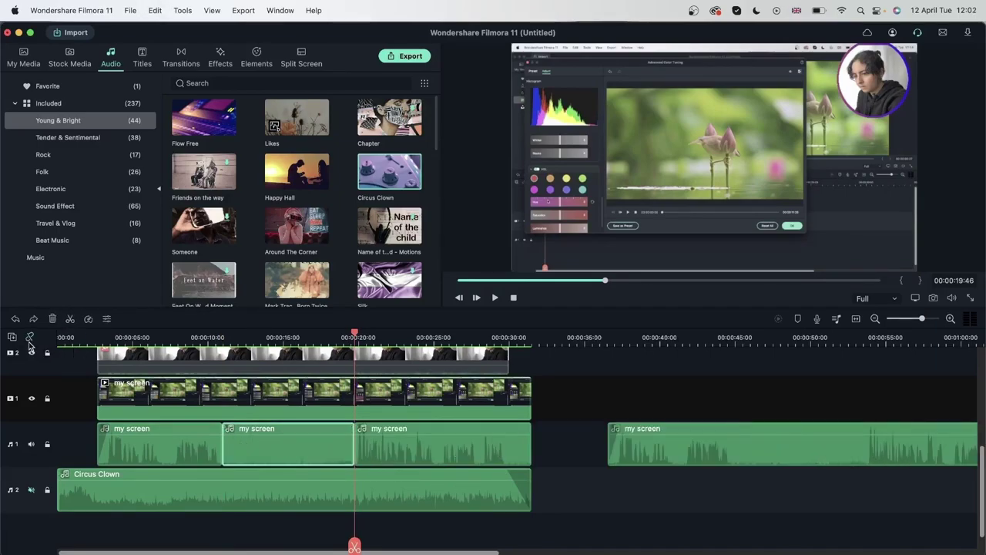
key("Delete")
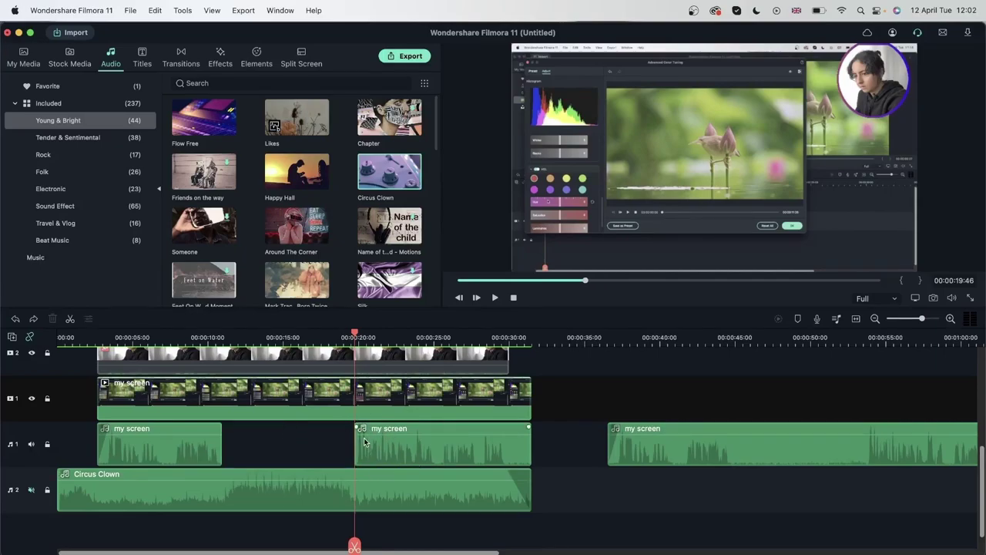
left_click(511, 454)
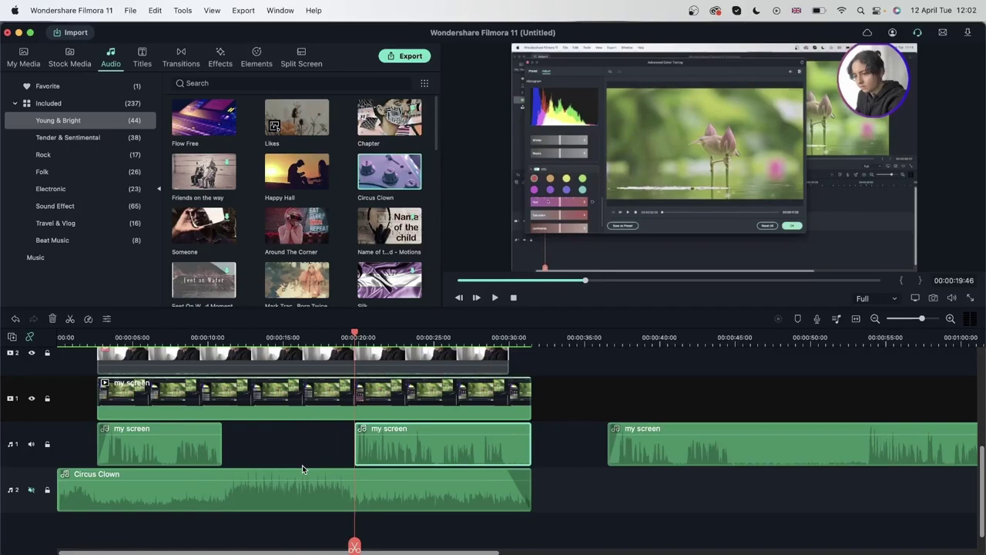
- Give the middle 'my screen' audio piece a 1.9-second fade-out at its end
left_click(185, 458)
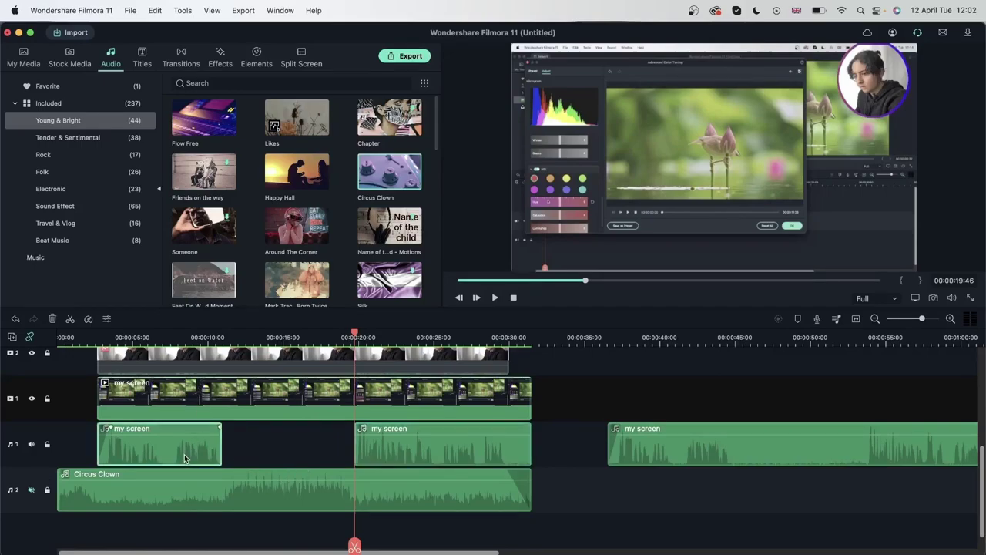
double_click(184, 457)
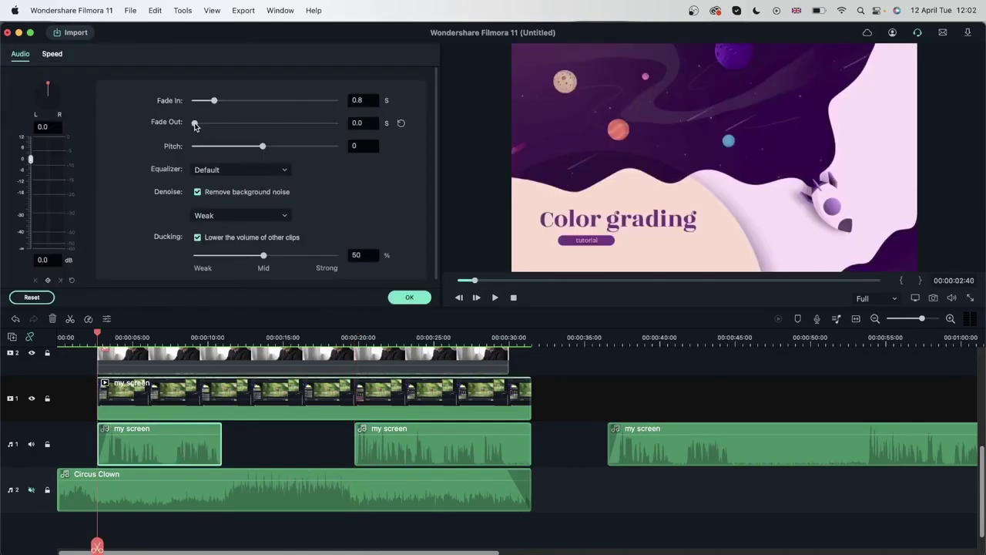
left_click_drag(203, 124, 194, 123)
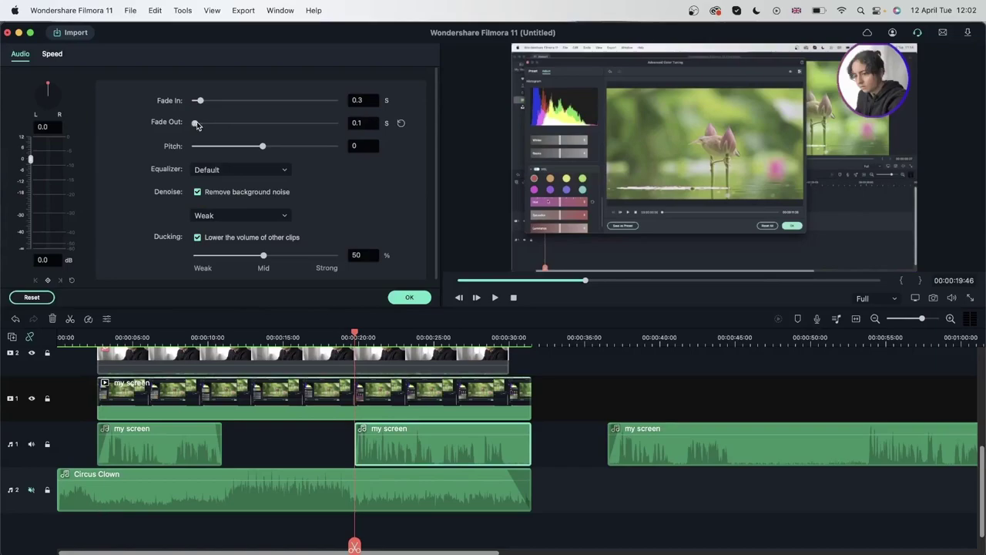
left_click_drag(197, 125, 242, 138)
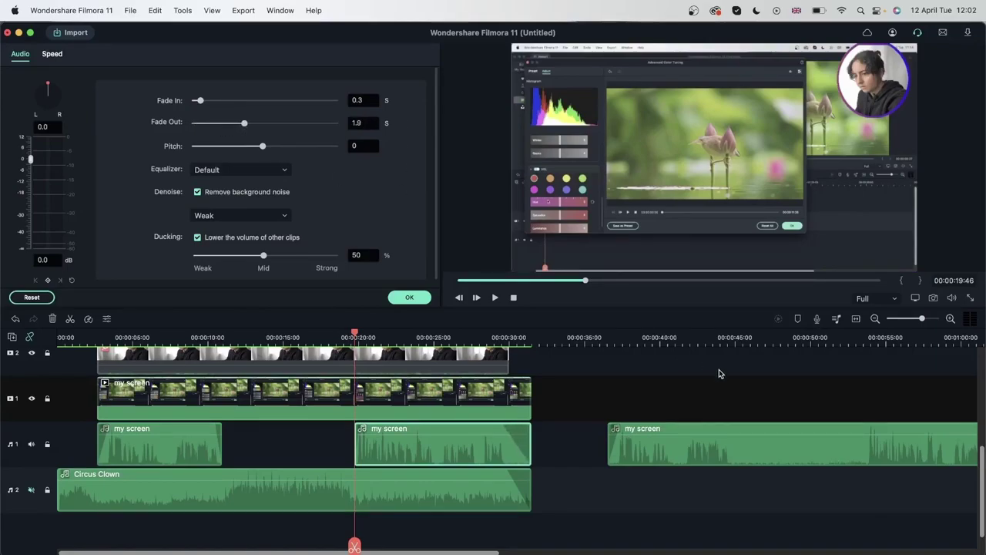
left_click(736, 455)
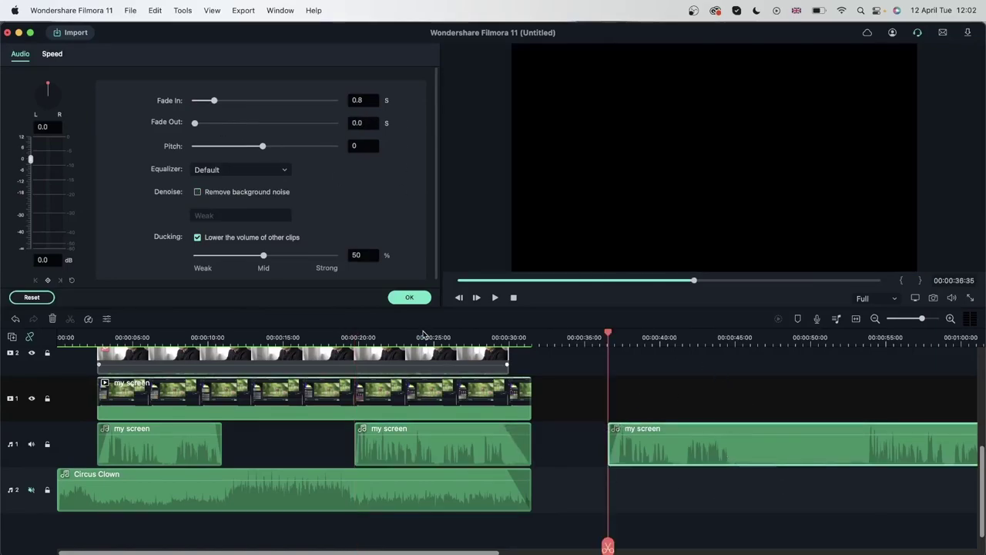
left_click(98, 335)
key("space")
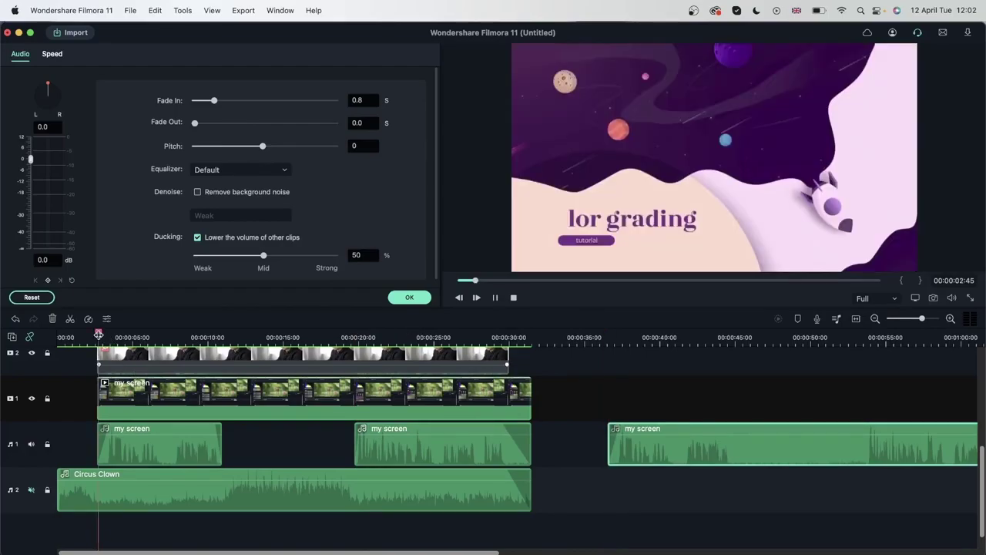
left_click(610, 332)
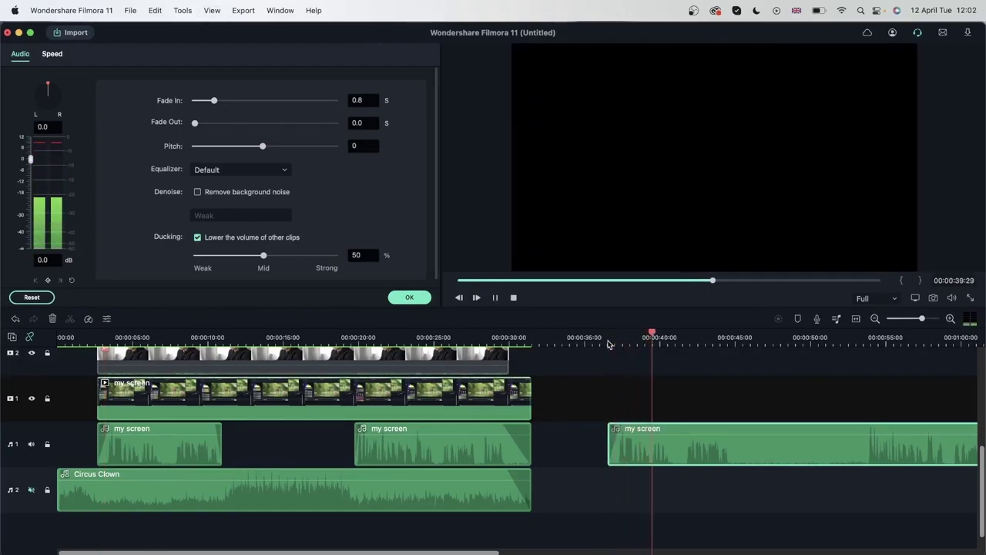
key("space")
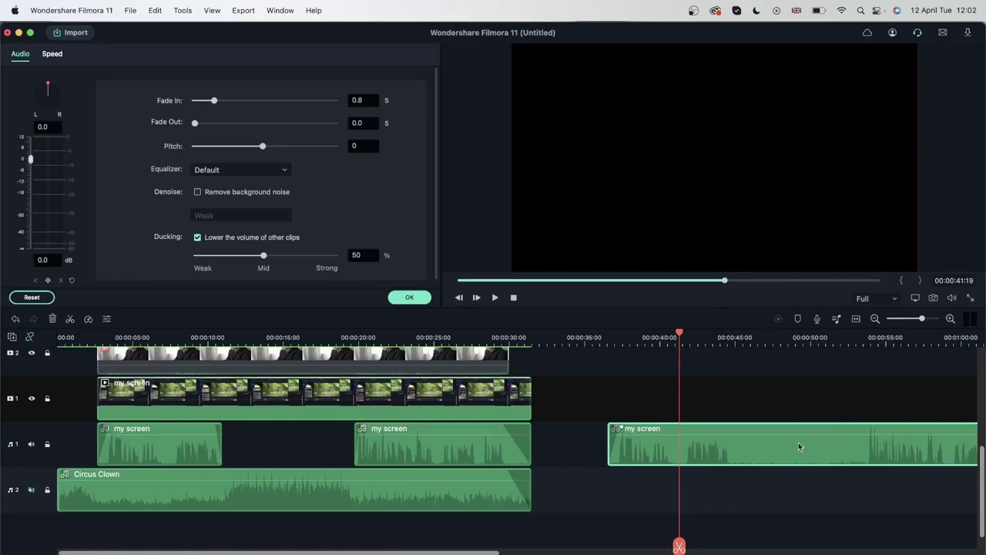
left_click(92, 337)
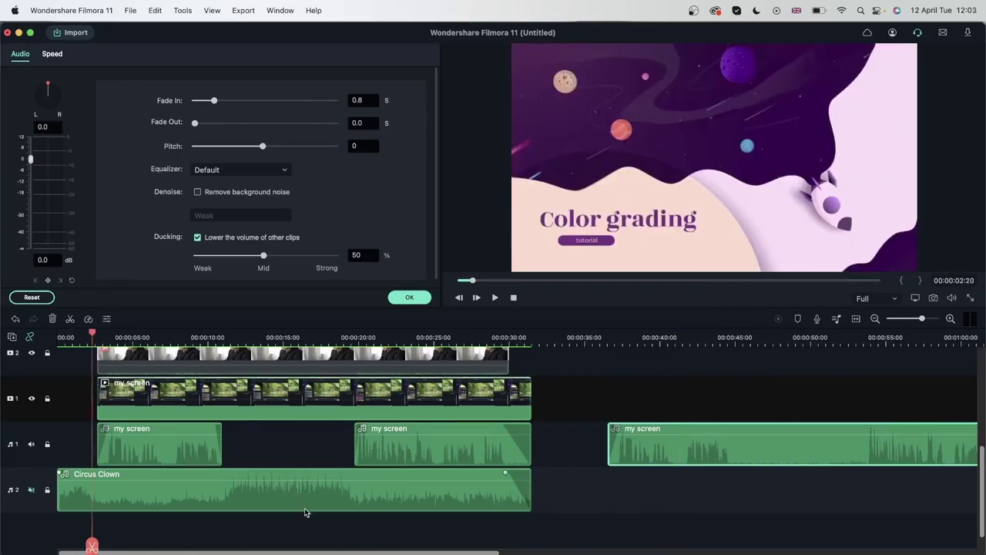
key("space")
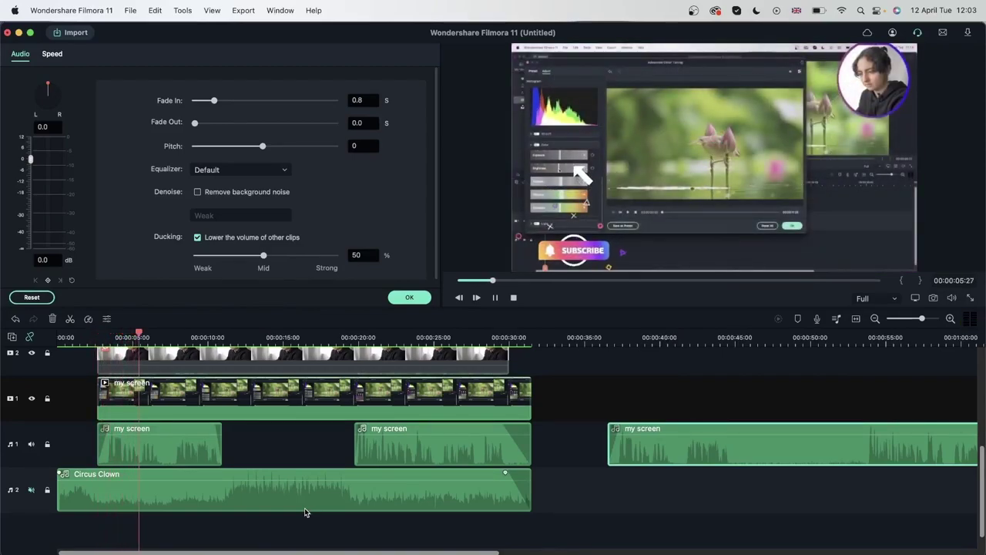
key("space")
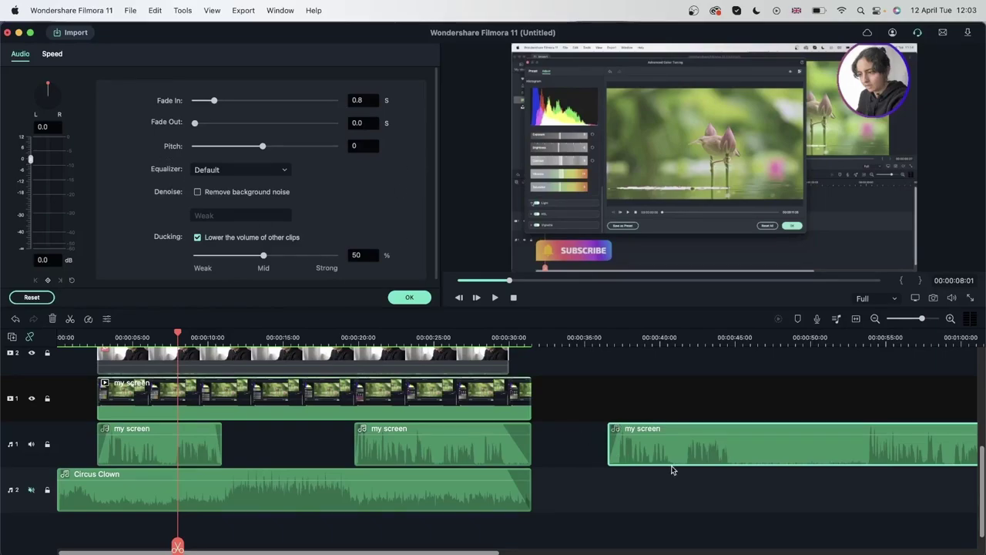
- Delete the last 'my screen' audio clip and bring up the Titles library
key("Delete")
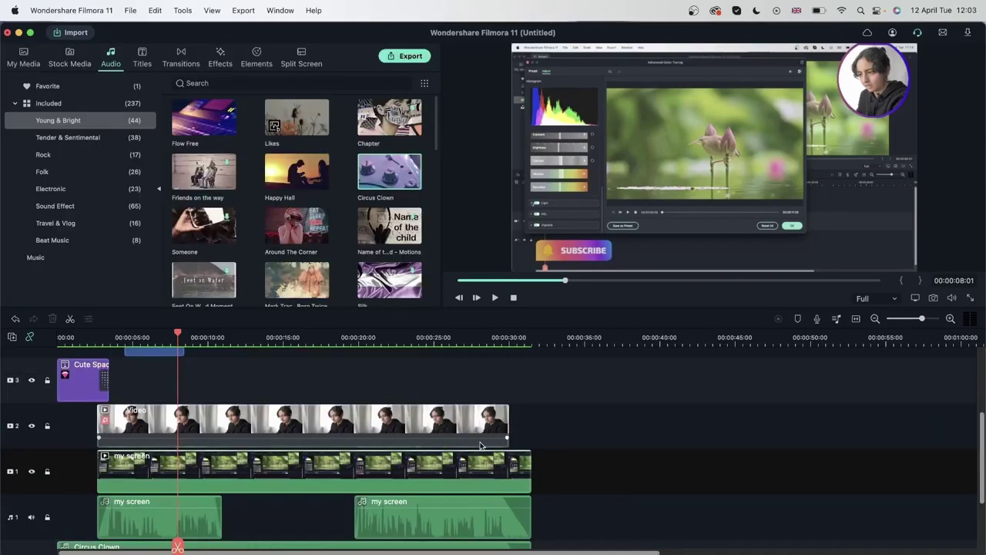
scroll(479, 445, "up", 3)
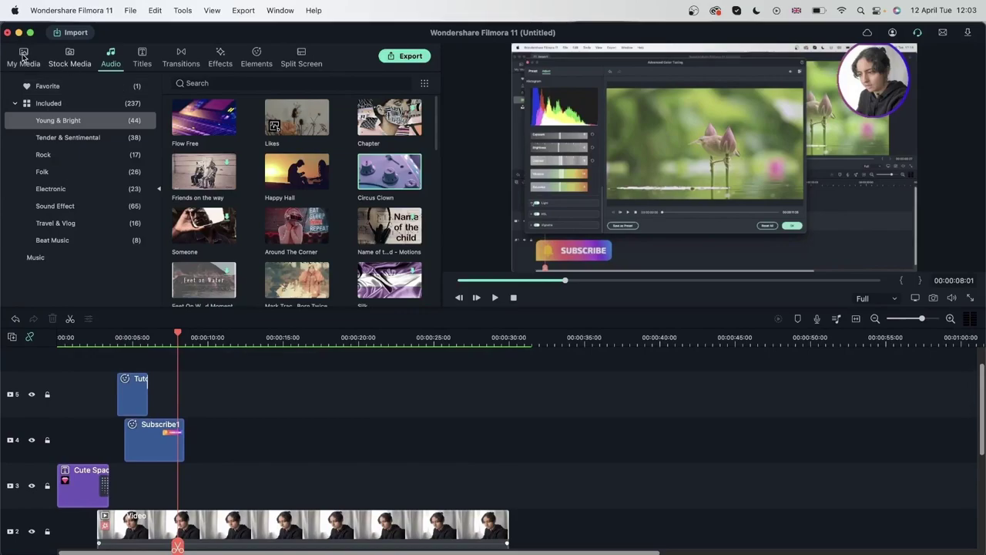
left_click(143, 56)
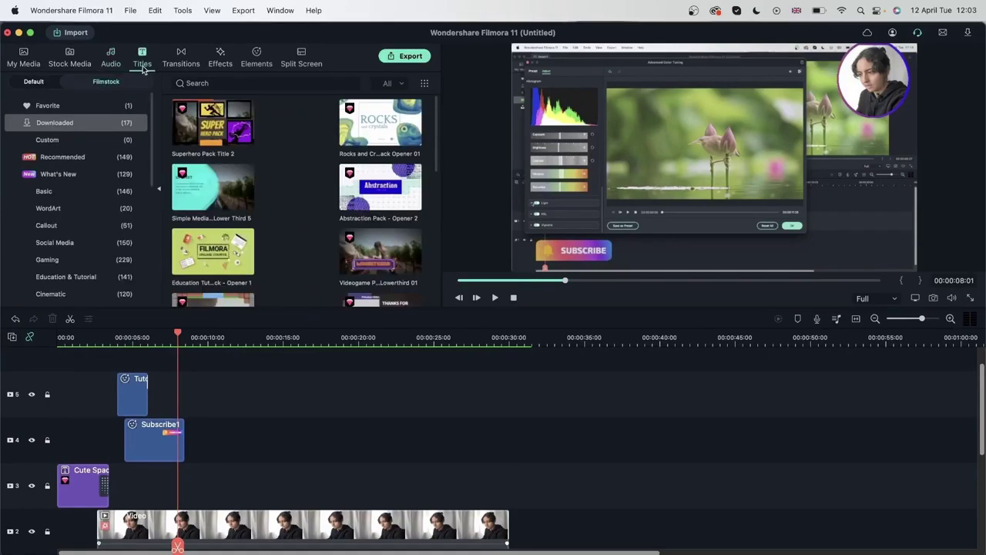
scroll(72, 258, "down", 10)
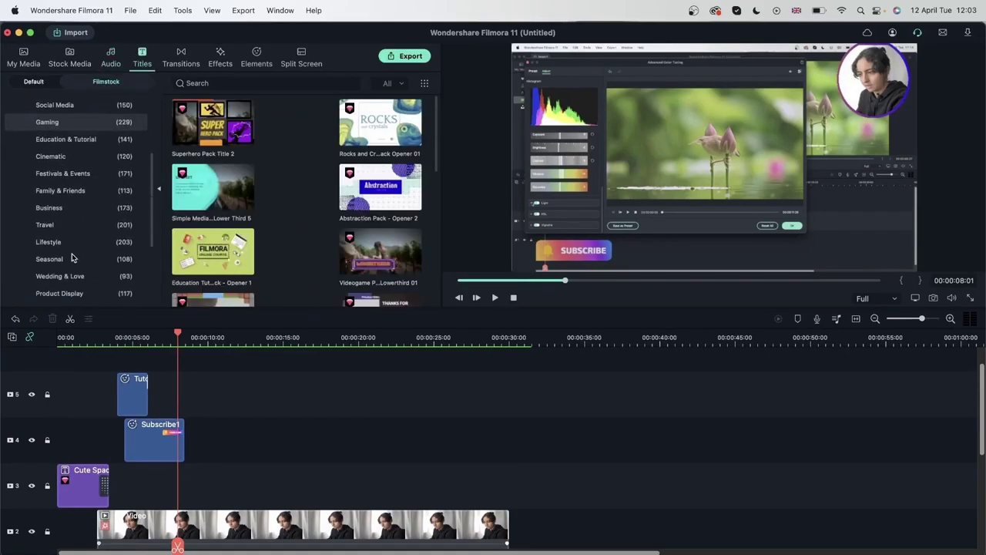
scroll(71, 257, "up", 10)
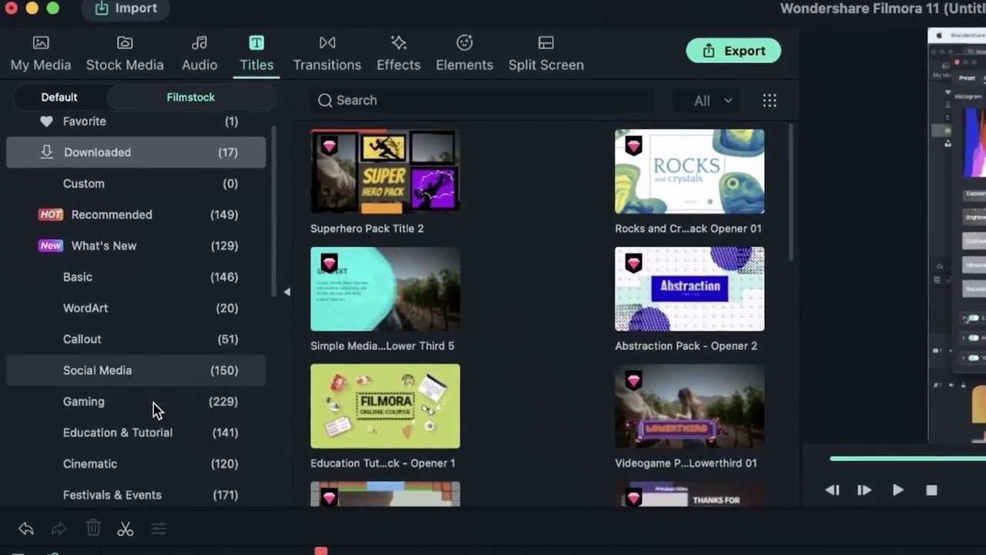
scroll(131, 323, "down", 3)
- Browse Social Media, then Education & Tutorial titles down to the Cute Space Pack
left_click(121, 267)
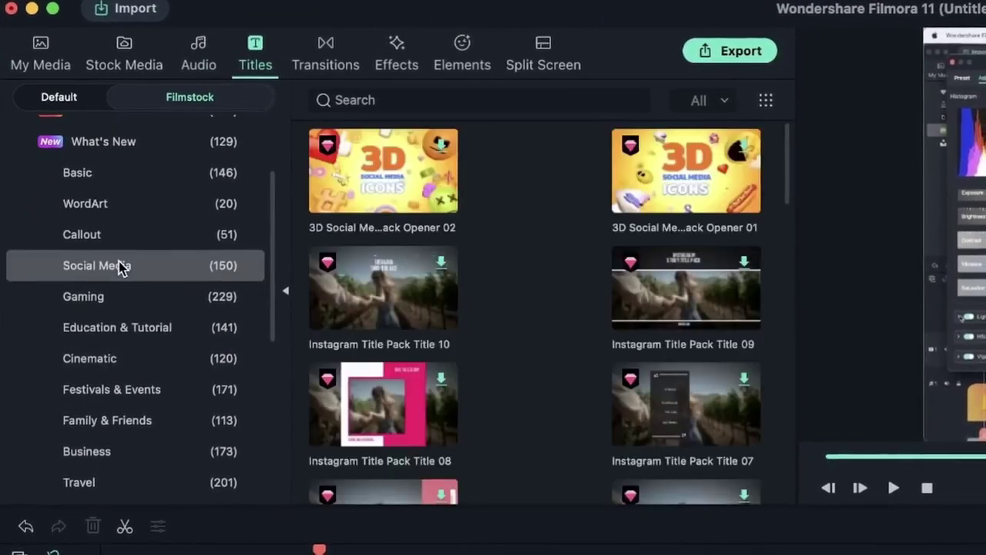
scroll(632, 242, "down", 20)
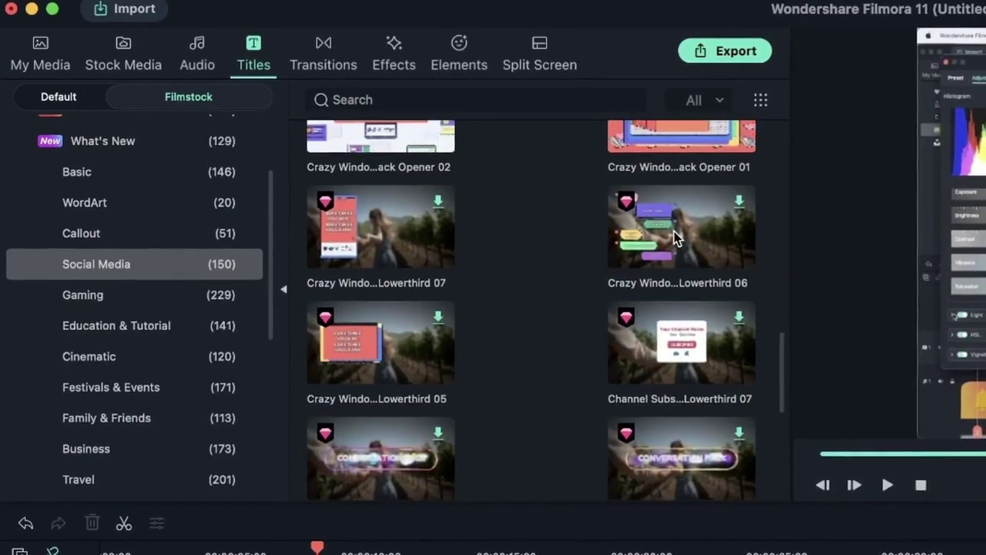
left_click(122, 322)
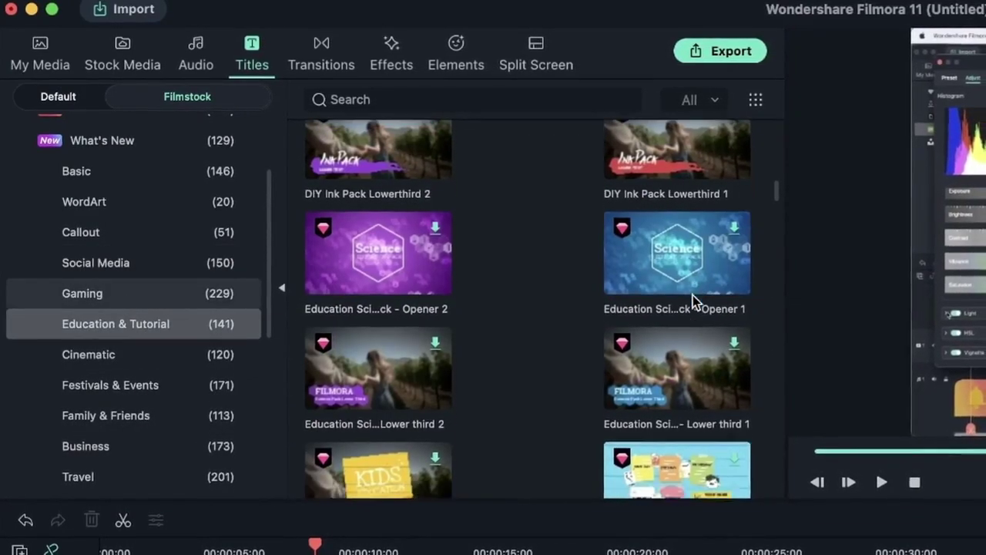
scroll(693, 296, "down", 5)
scroll(692, 298, "down", 5)
scroll(692, 297, "up", 3)
scroll(692, 297, "down", 10)
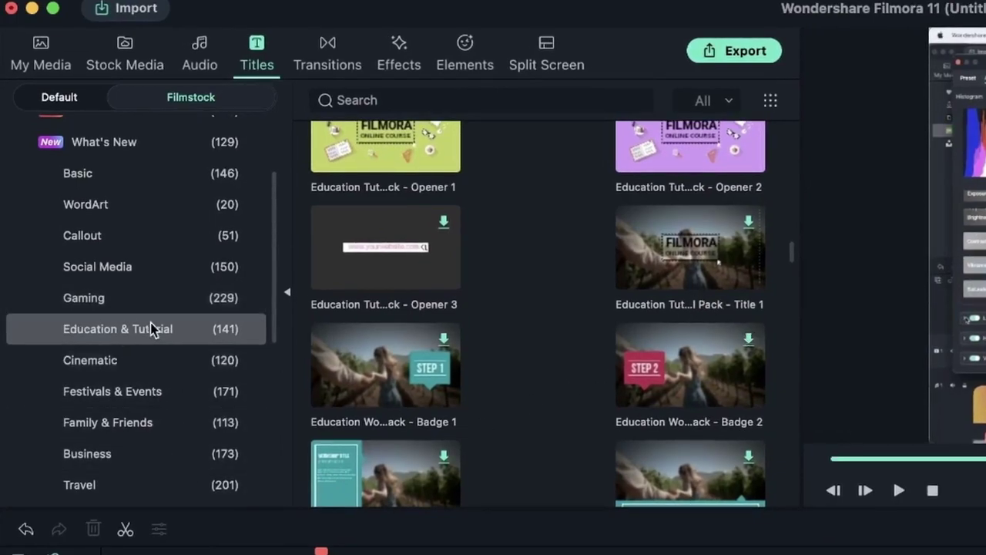
scroll(675, 367, "down", 15)
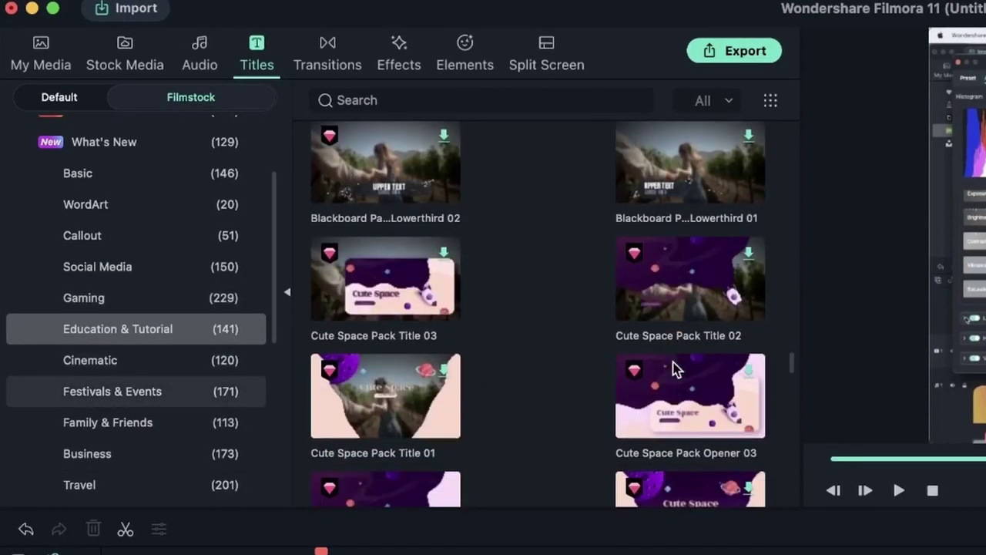
scroll(675, 369, "down", 2)
scroll(673, 370, "down", 15)
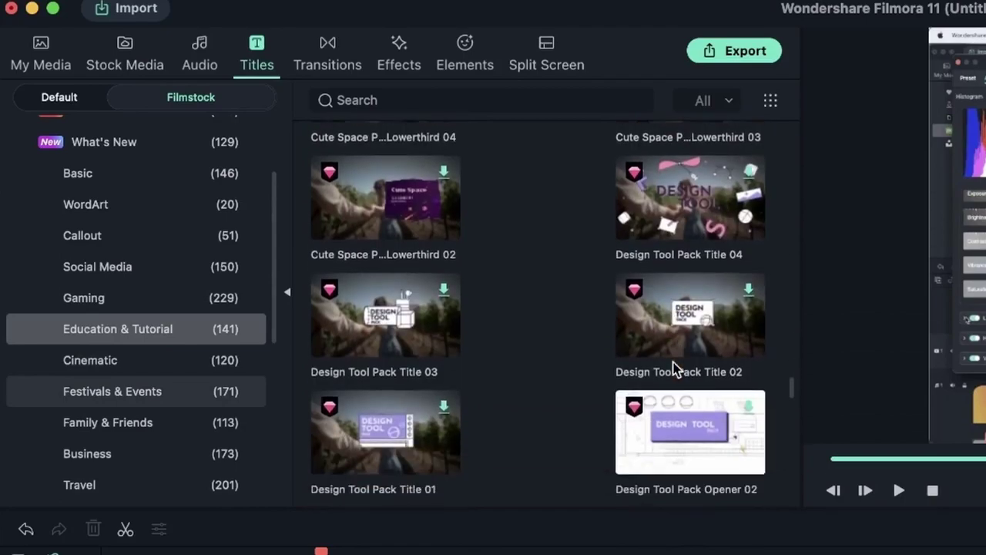
scroll(672, 368, "up", 15)
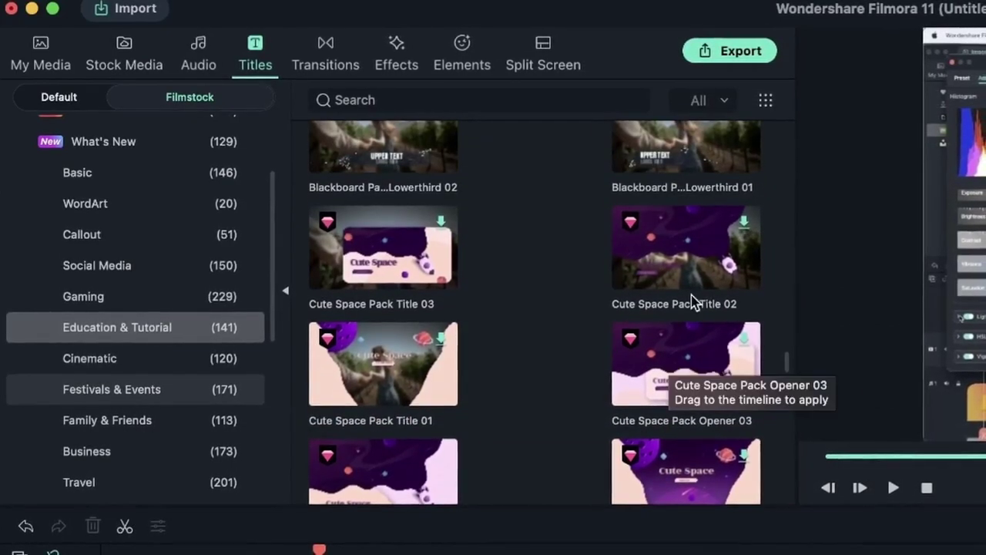
- Put Cute Space Pack Title 02 on track 3 and a White colour clip after the Video clip
left_click_drag(744, 227, 955, 531)
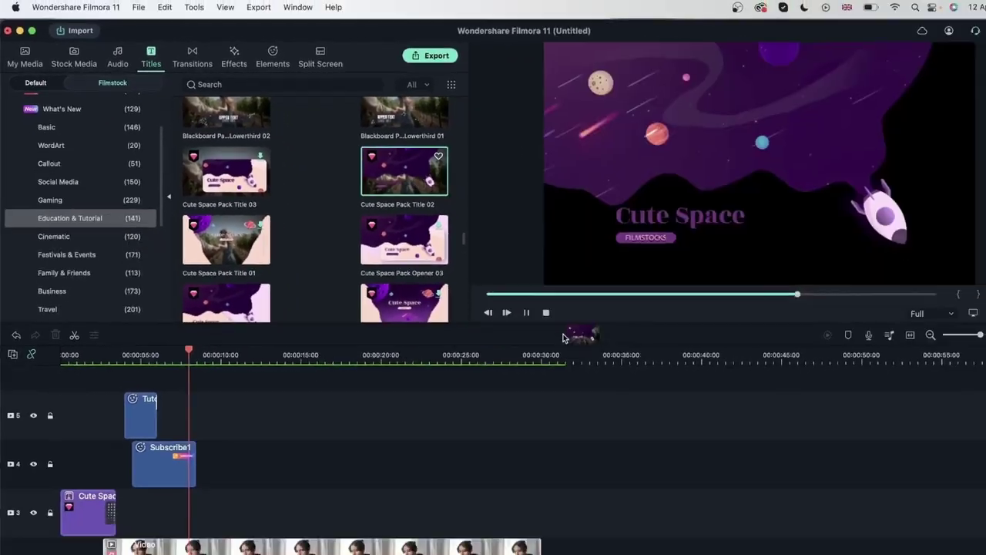
left_click_drag(563, 338, 514, 494)
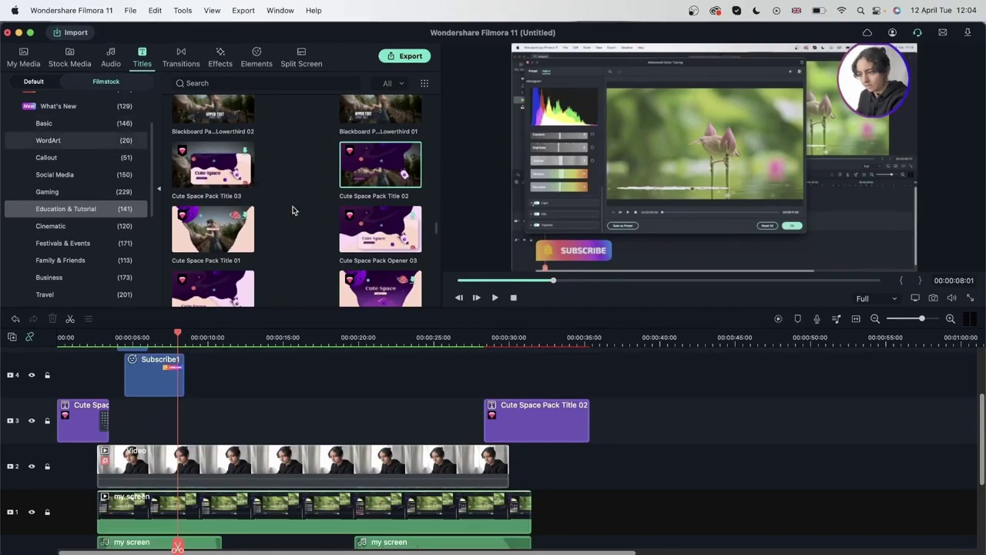
left_click(14, 63)
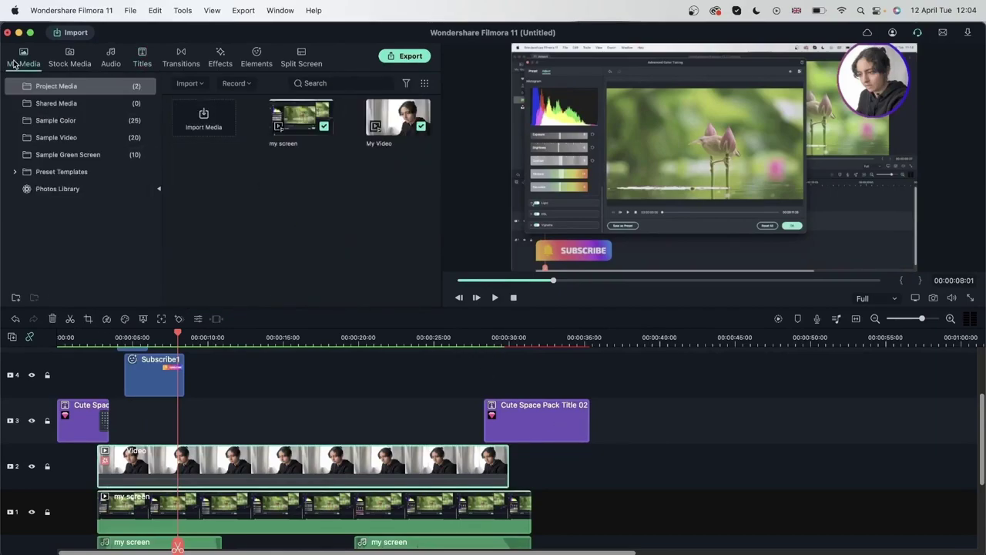
left_click(63, 123)
left_click_drag(312, 288, 512, 476)
- Add a Dissolve transition between the Video clip and the white clip, then move the playhead to about 00:00:26
left_click(171, 60)
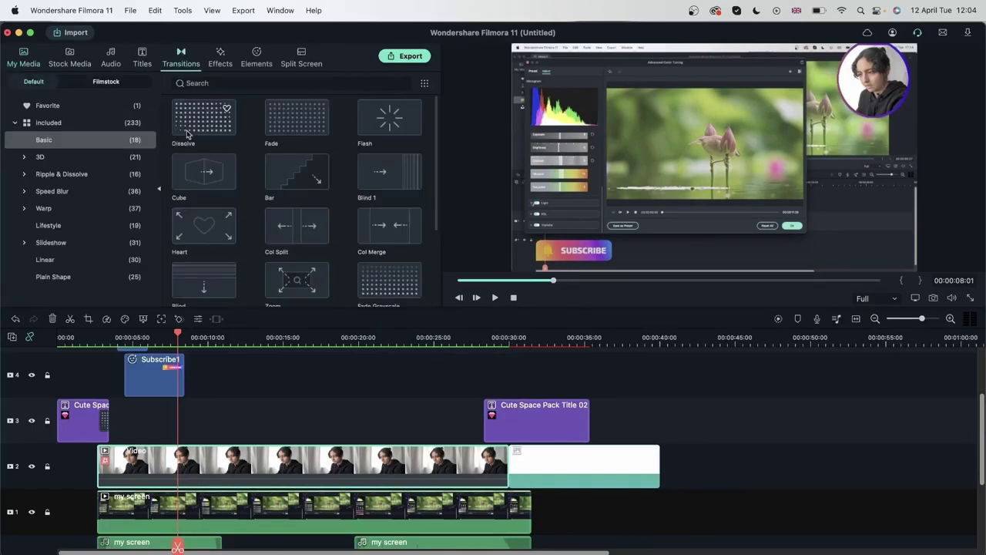
mouse_move(218, 123)
left_mouse_down()
mouse_move(529, 467)
mouse_move(487, 464)
mouse_move(503, 463)
left_mouse_up()
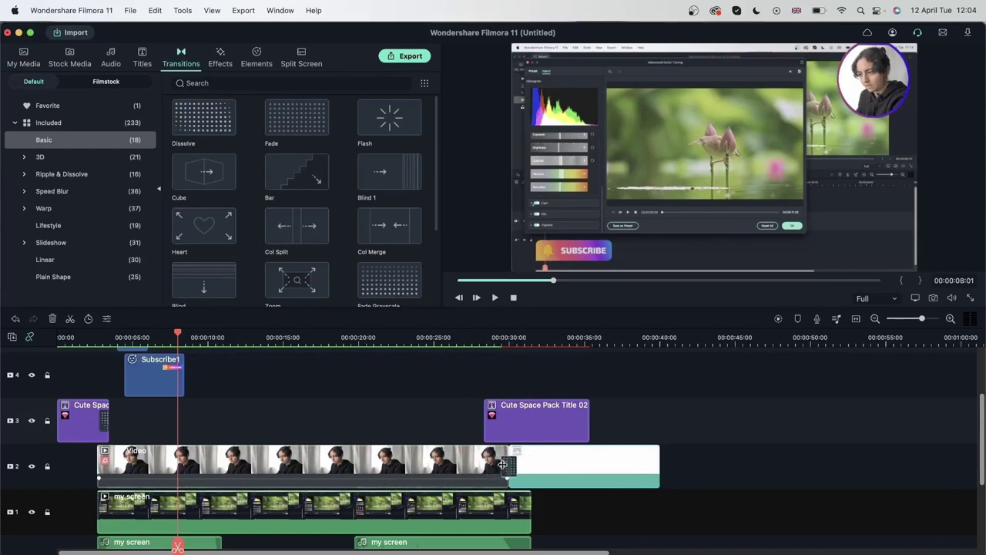
left_click(464, 341)
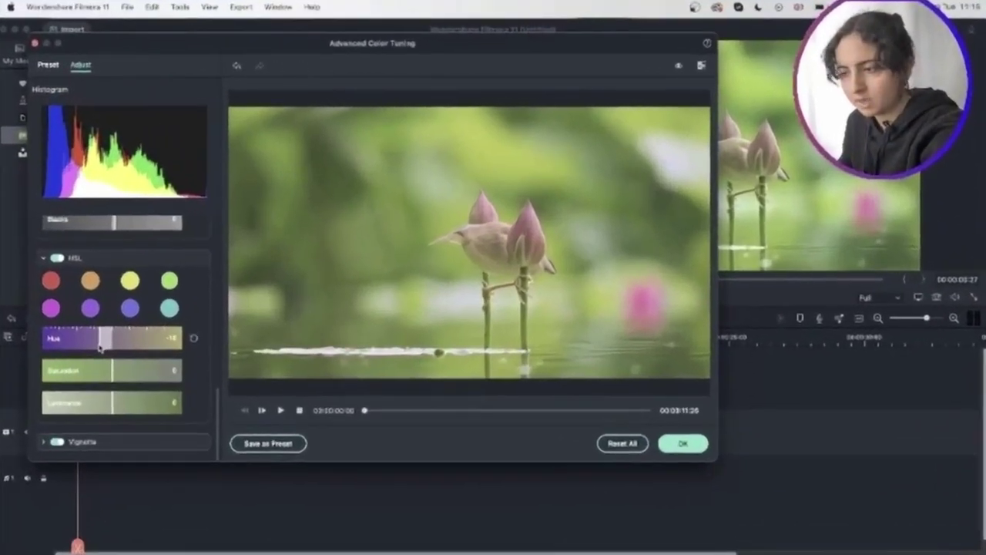
left_click_drag(105, 339, 121, 348)
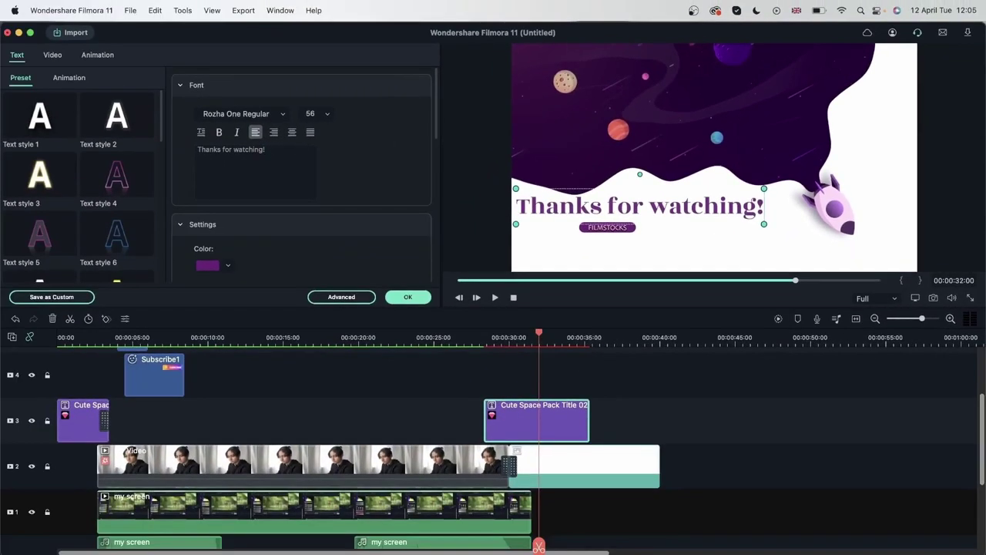
- Confirm the 'Thanks for watching!' title, trim the white clip to its end, and fade the title out
left_click(408, 297)
left_click_drag(660, 466, 589, 464)
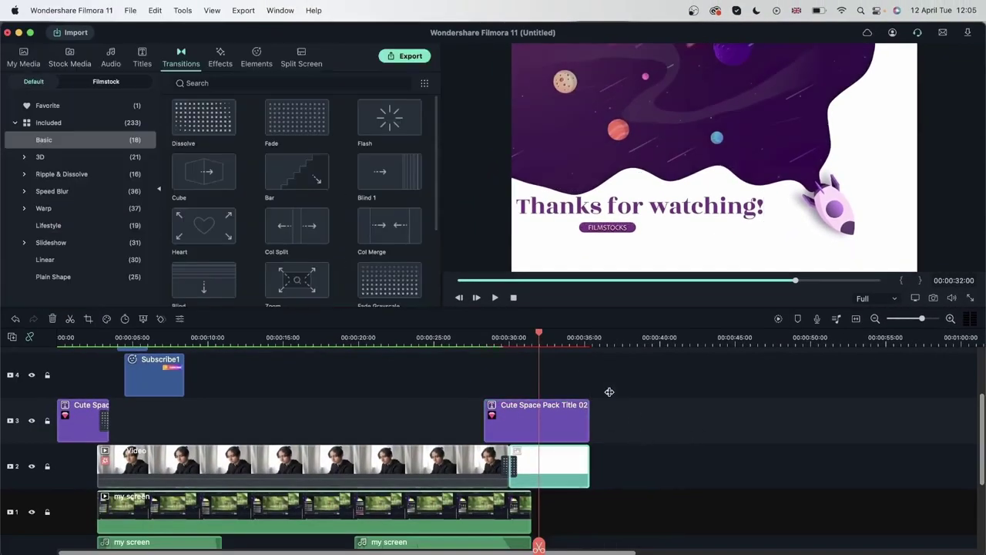
left_click_drag(293, 142, 650, 494)
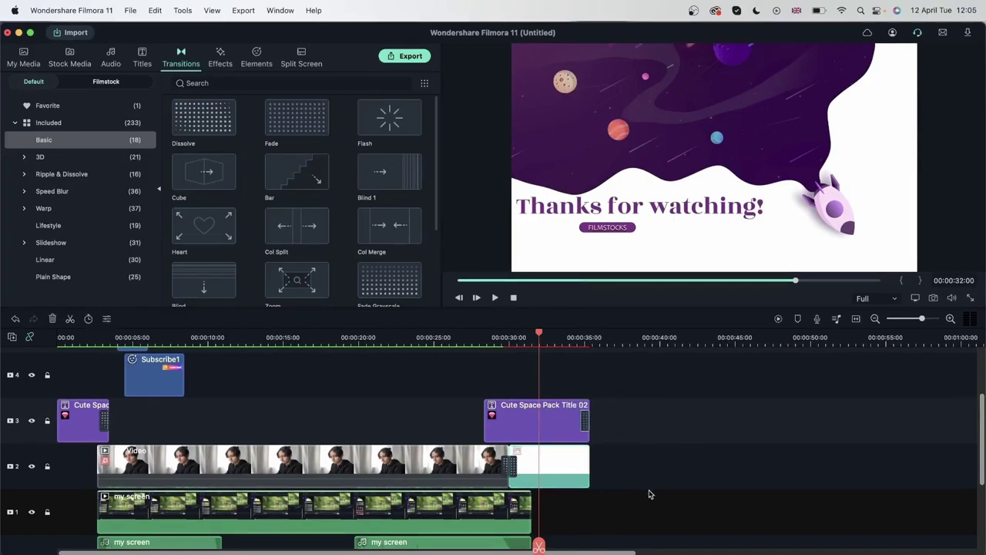
scroll(642, 524, "down", 1)
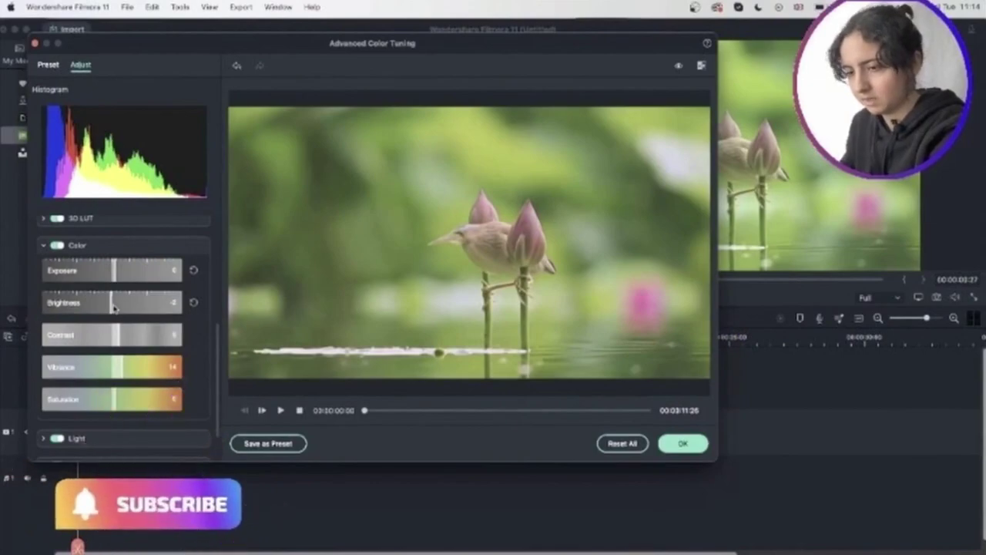
scroll(178, 312, "down", 2)
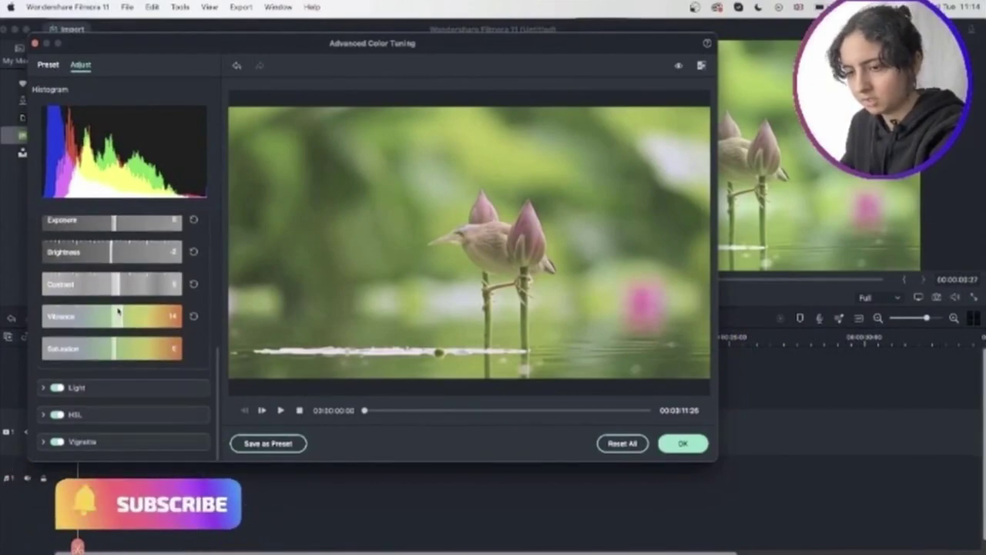
left_click(49, 390)
scroll(90, 369, "down", 4)
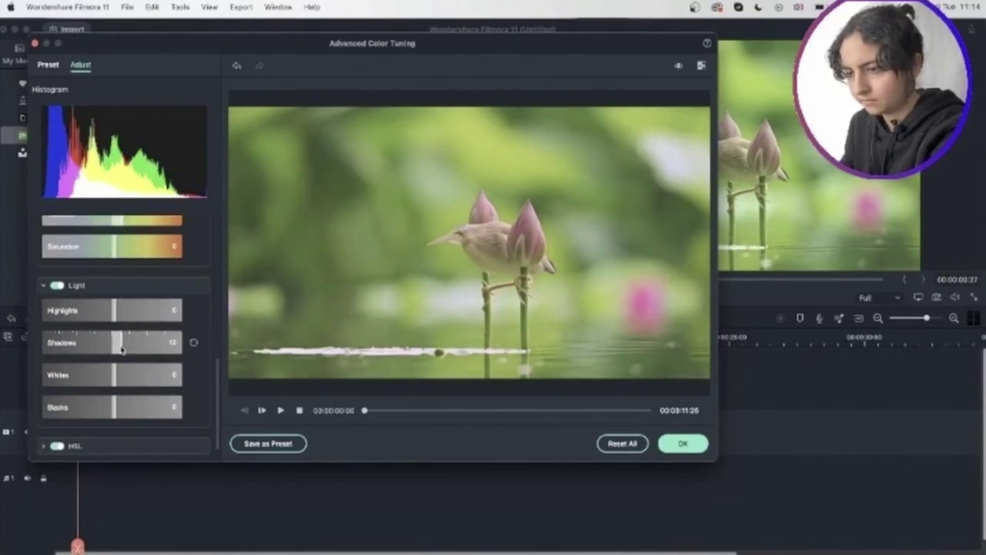
left_click_drag(114, 316, 109, 320)
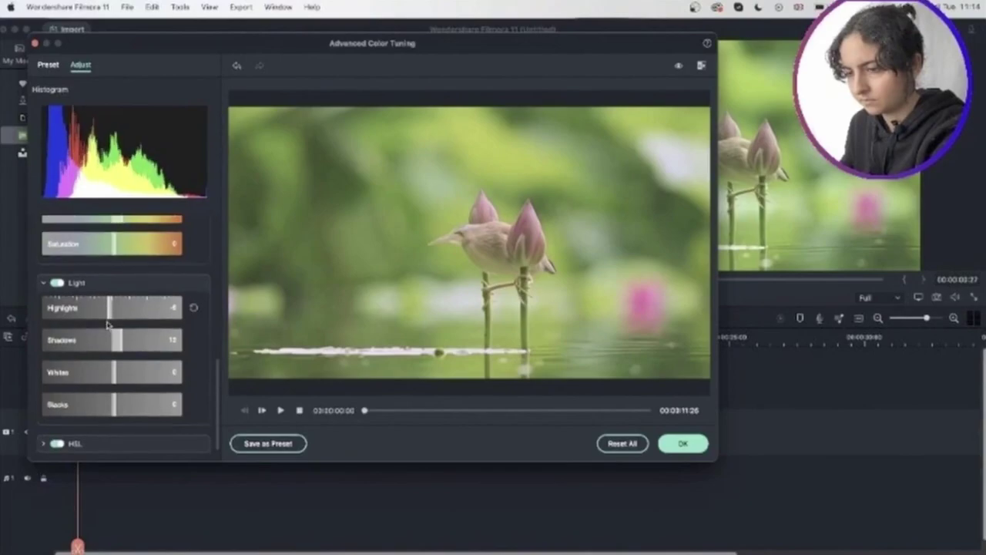
scroll(109, 322, "down", 1)
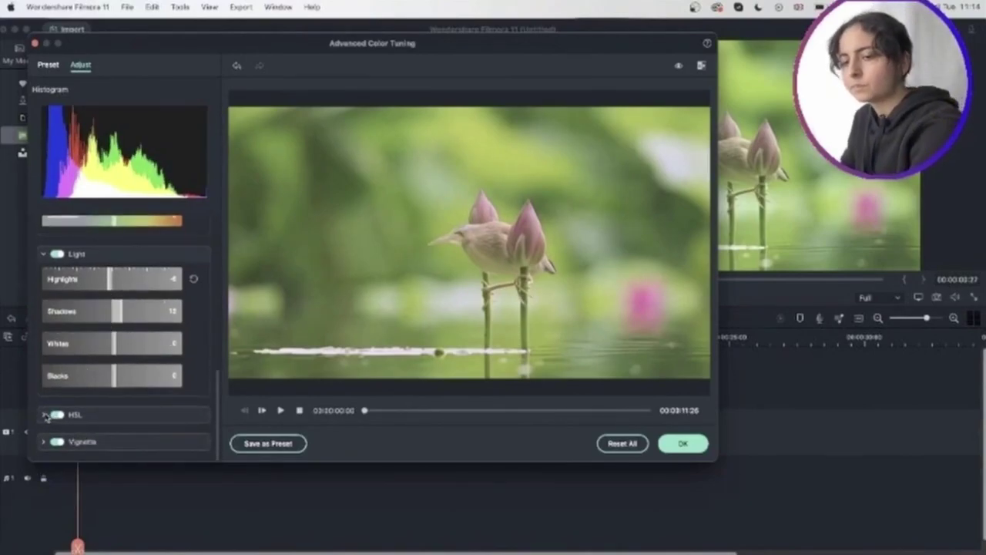
left_click(52, 416)
scroll(86, 385, "down", 4)
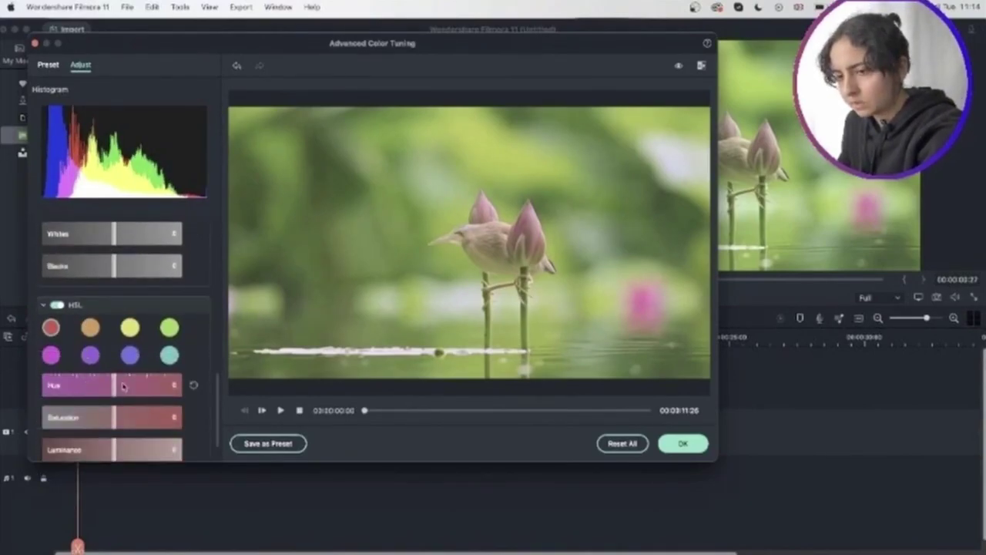
left_click(170, 329)
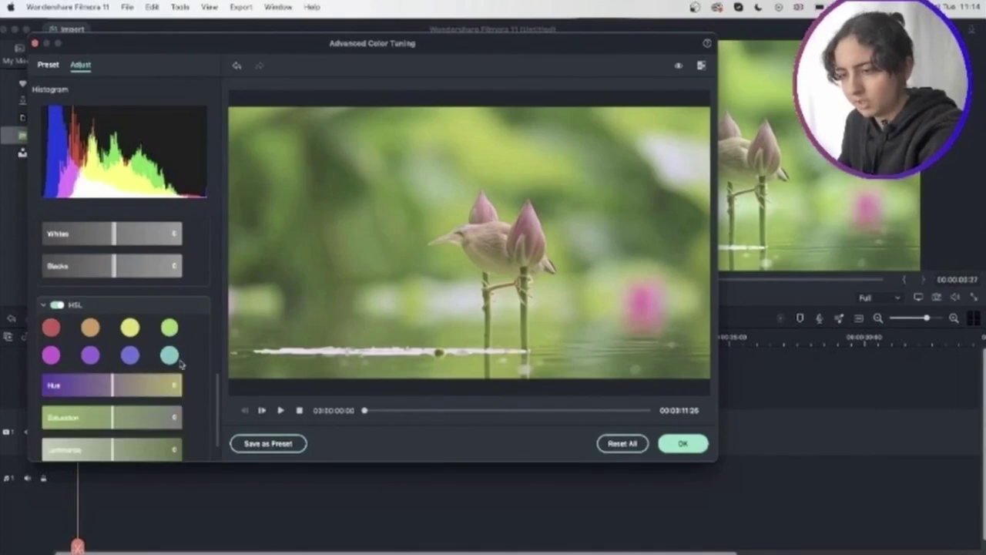
scroll(179, 366, "down", 3)
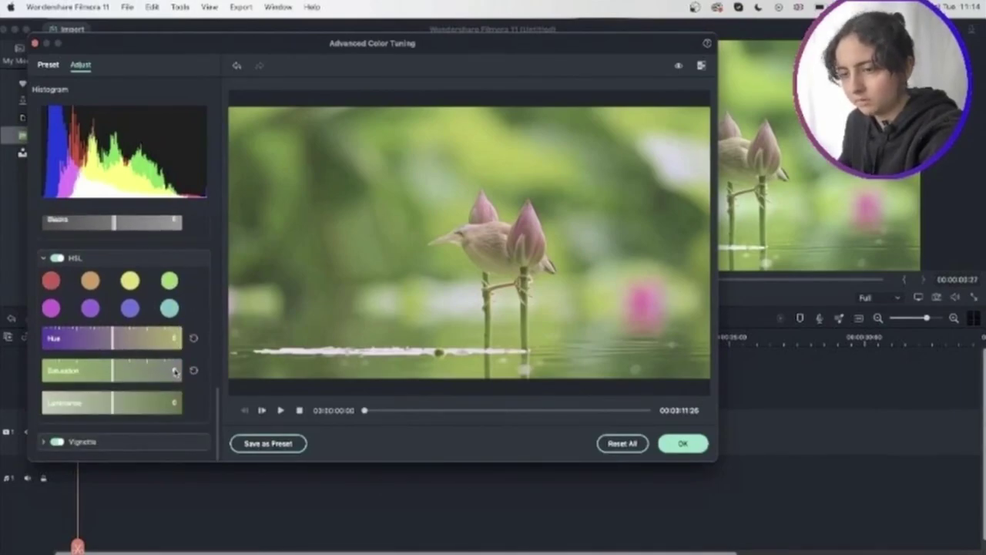
left_click_drag(113, 341, 125, 359)
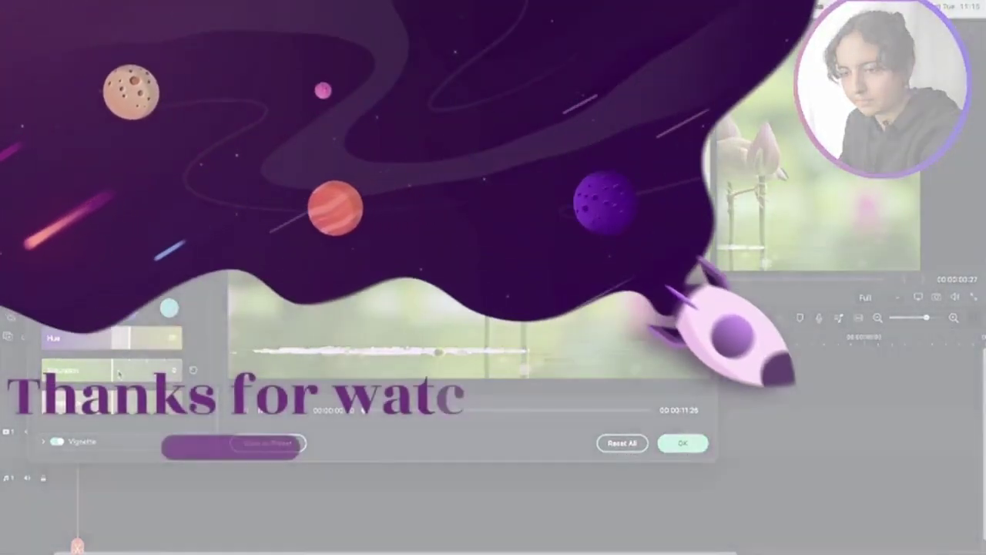